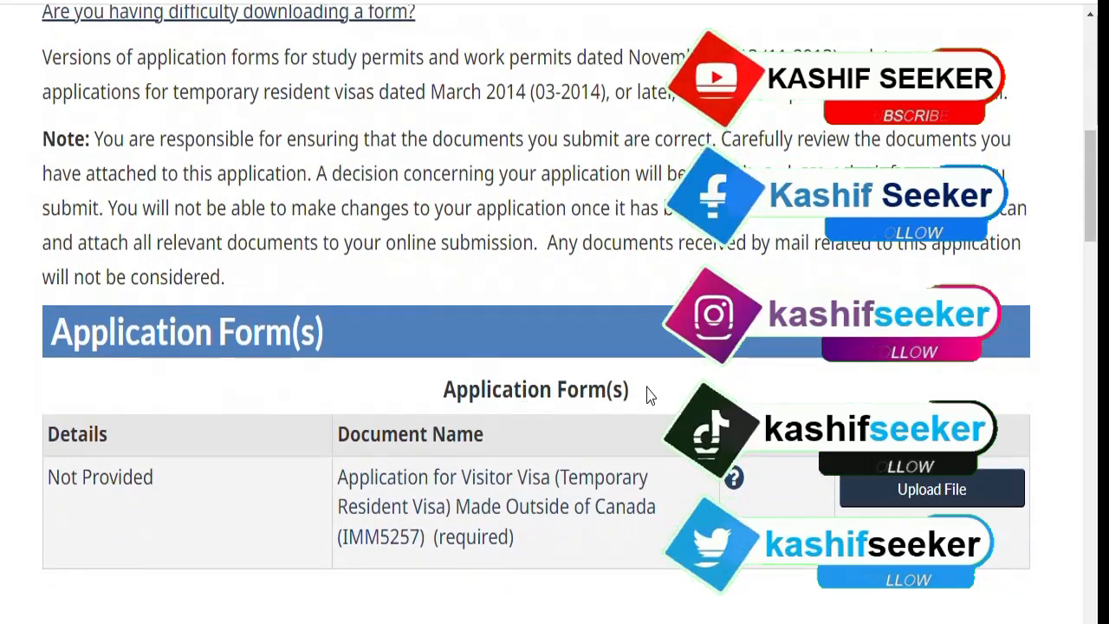
Switch to the imm5257e.pdf form in Acrobat Reader and highlight its PAGE 1 OF 5 label.
scroll(649, 391, "down", 2)
scroll(688, 326, "down", 2)
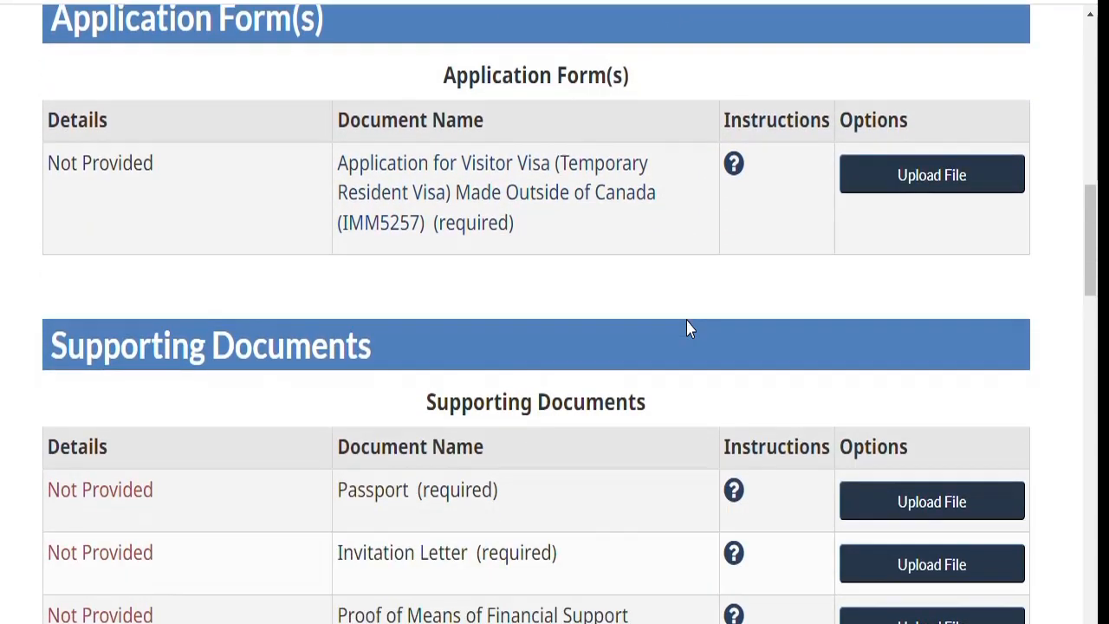
scroll(688, 307, "up", 1)
scroll(687, 298, "down", 1)
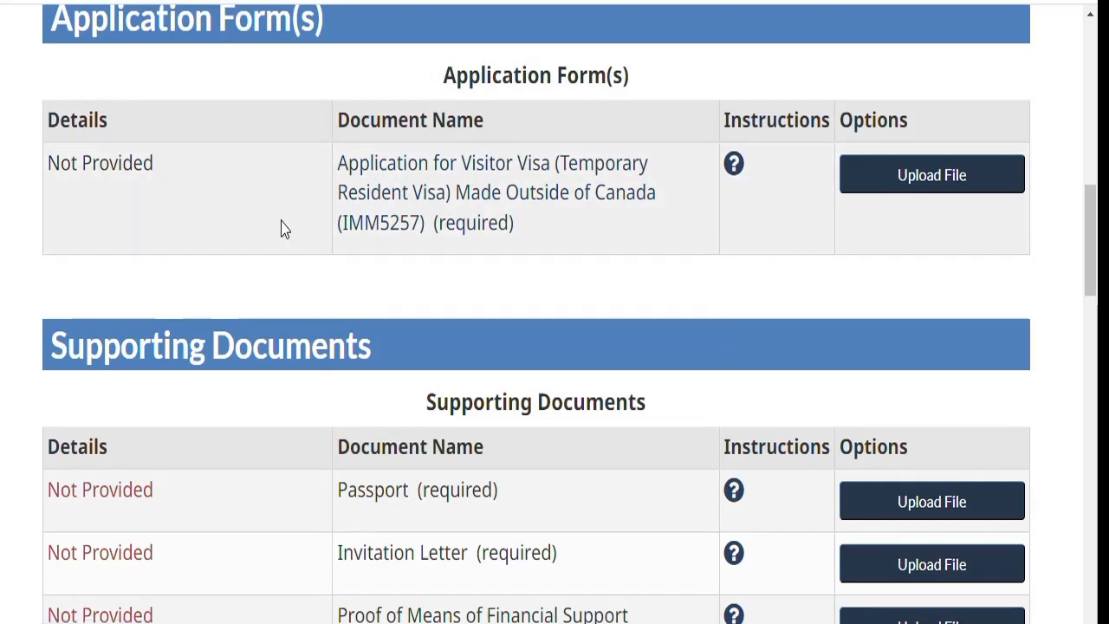
scroll(299, 217, "up", 1)
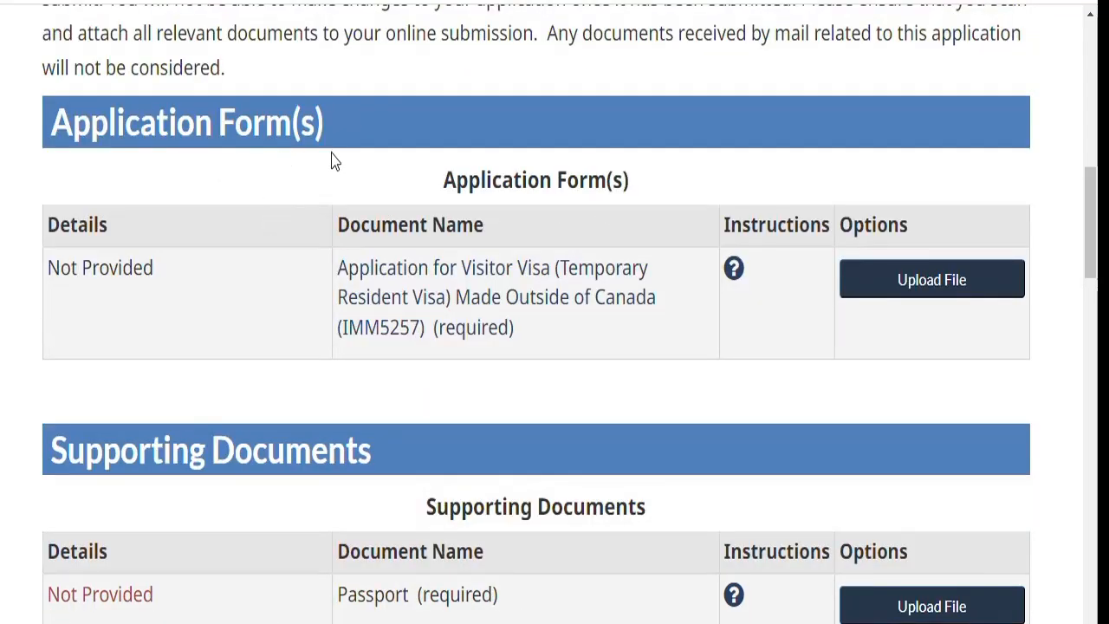
scroll(609, 237, "down", 8)
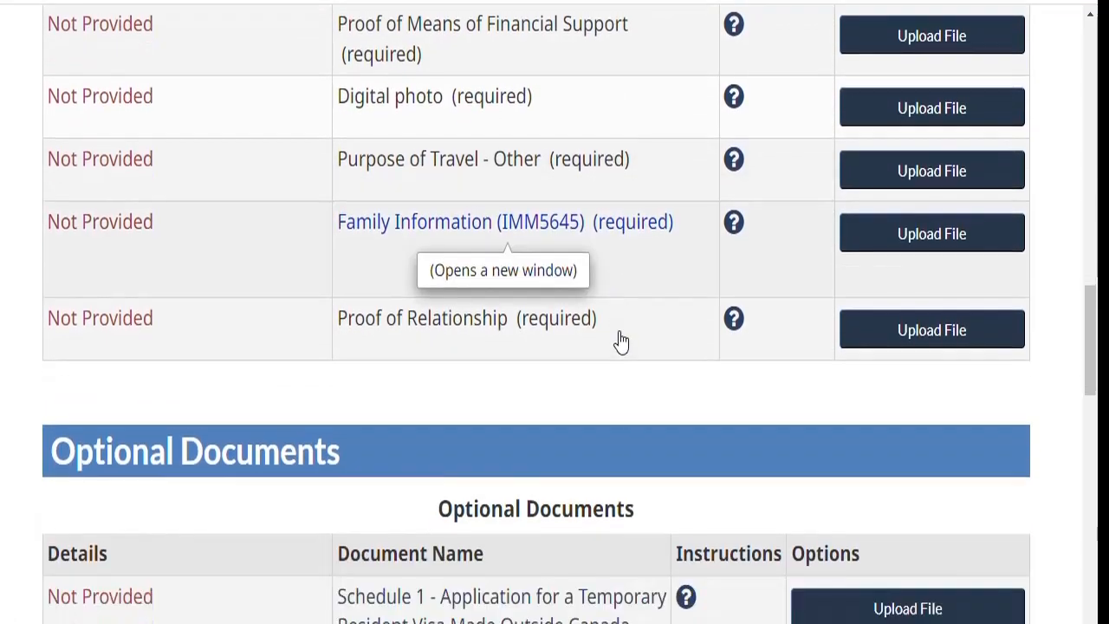
scroll(632, 384, "up", 9)
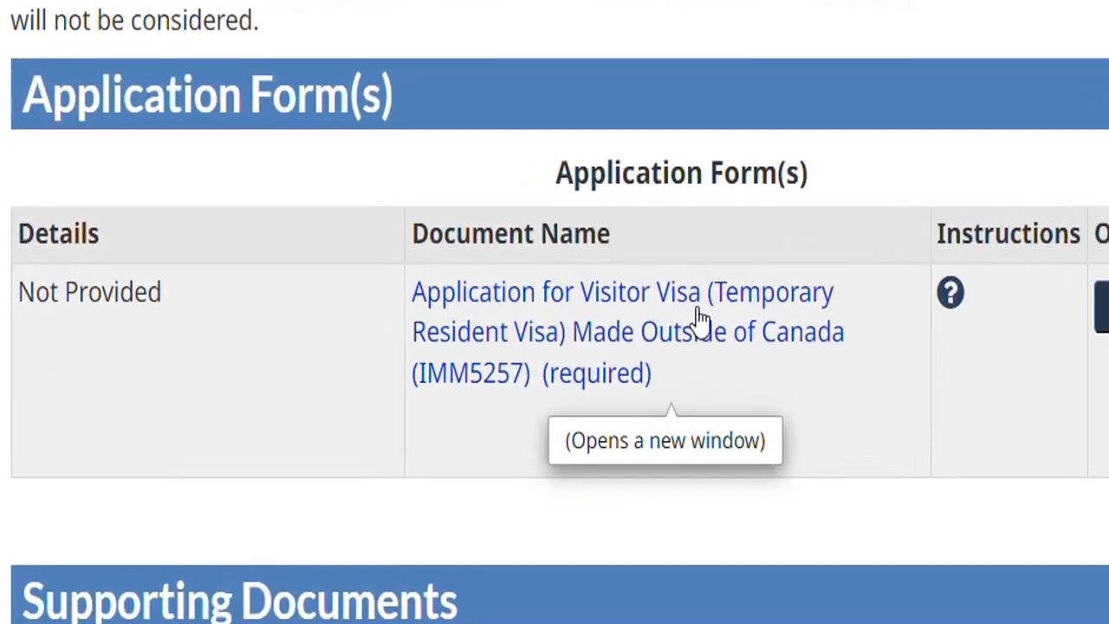
scroll(840, 332, "down", 3)
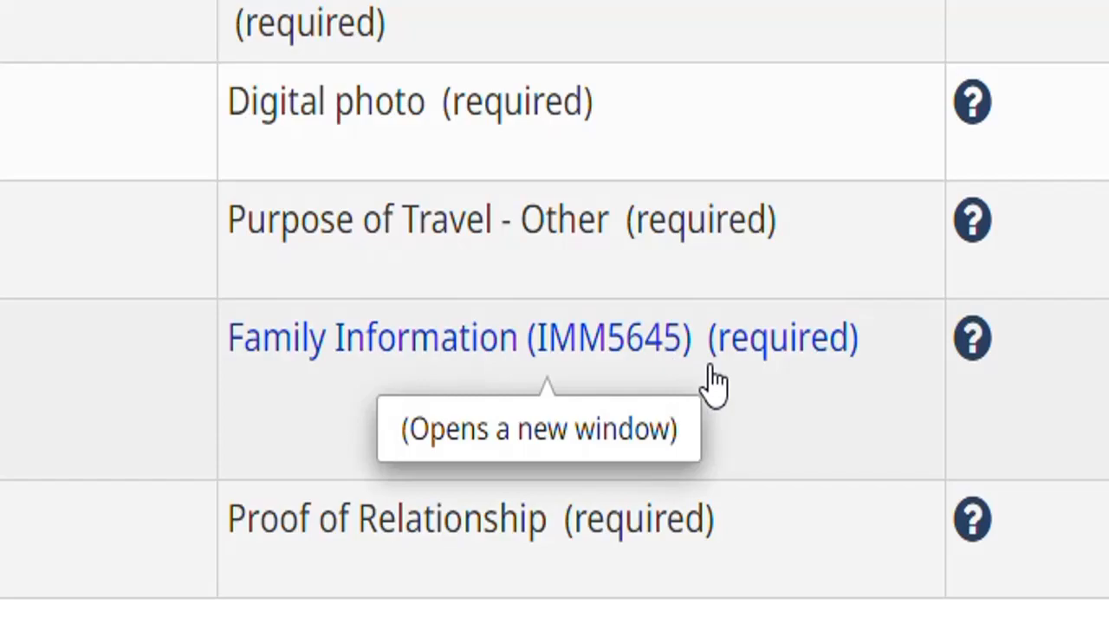
scroll(714, 381, "up", 3)
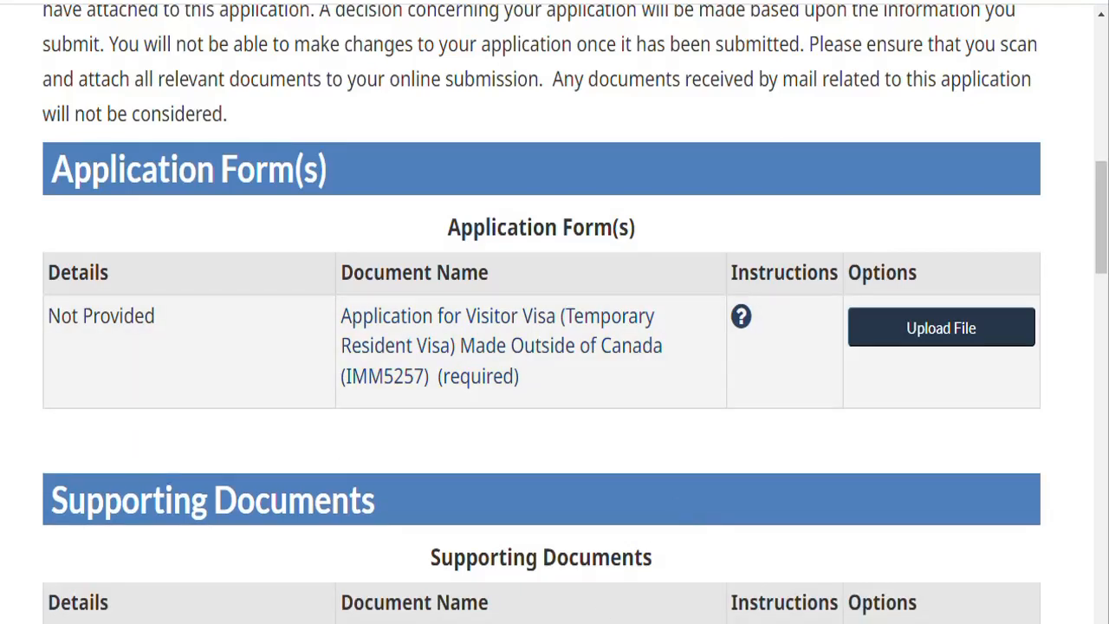
left_click(426, 520)
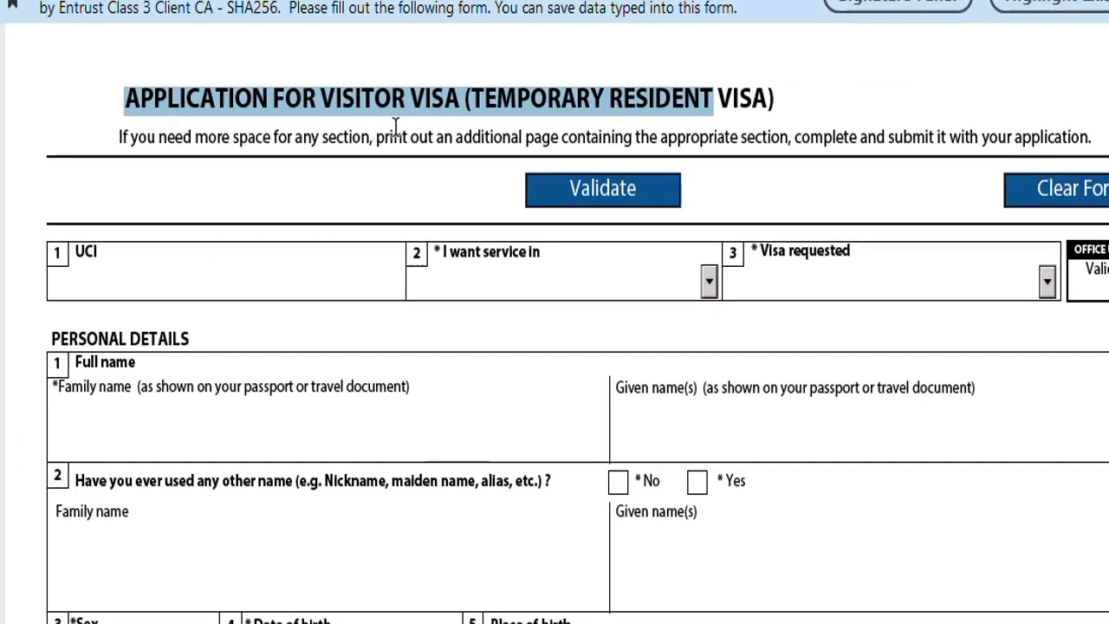
left_click(709, 71)
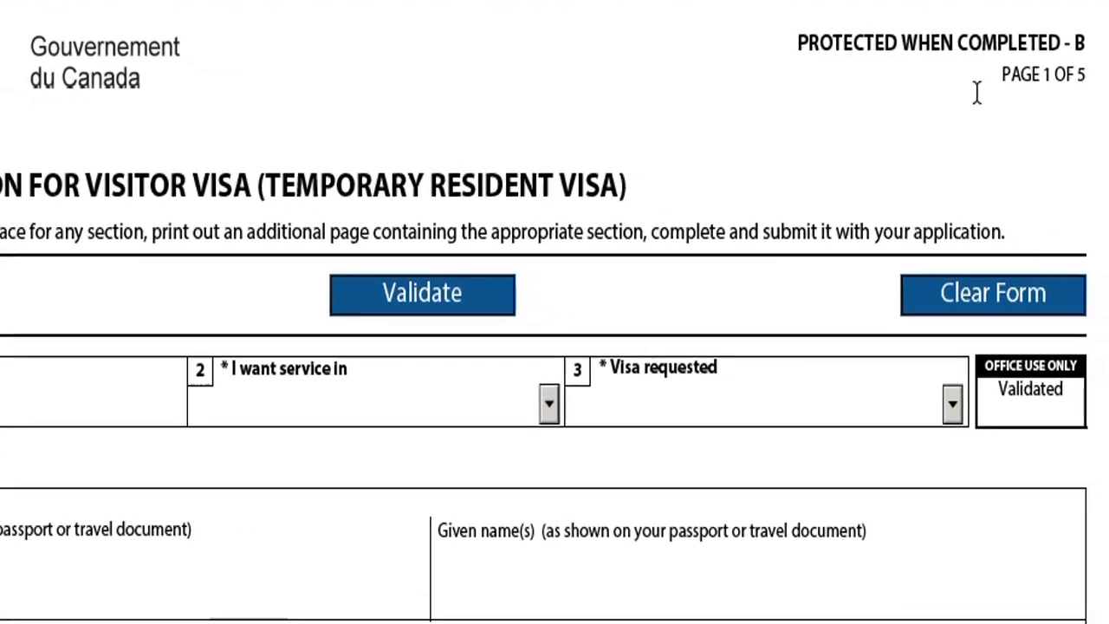
left_click_drag(985, 68, 1088, 67)
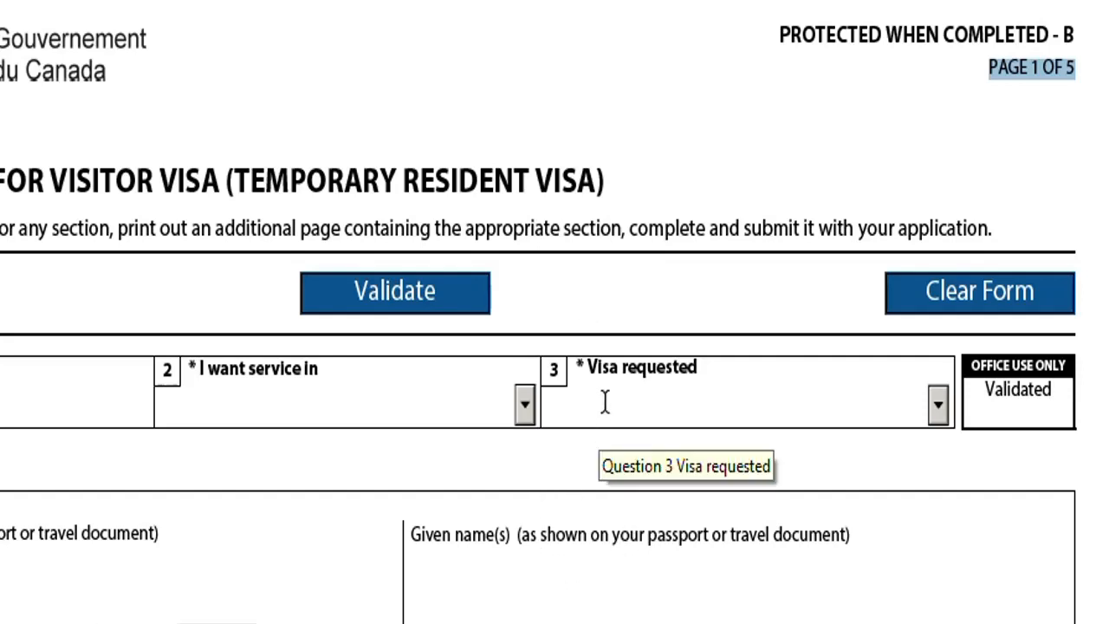
Validate the form, dismiss the error message, and review the red-outlined fields before entering the UCI field.
left_click(439, 305)
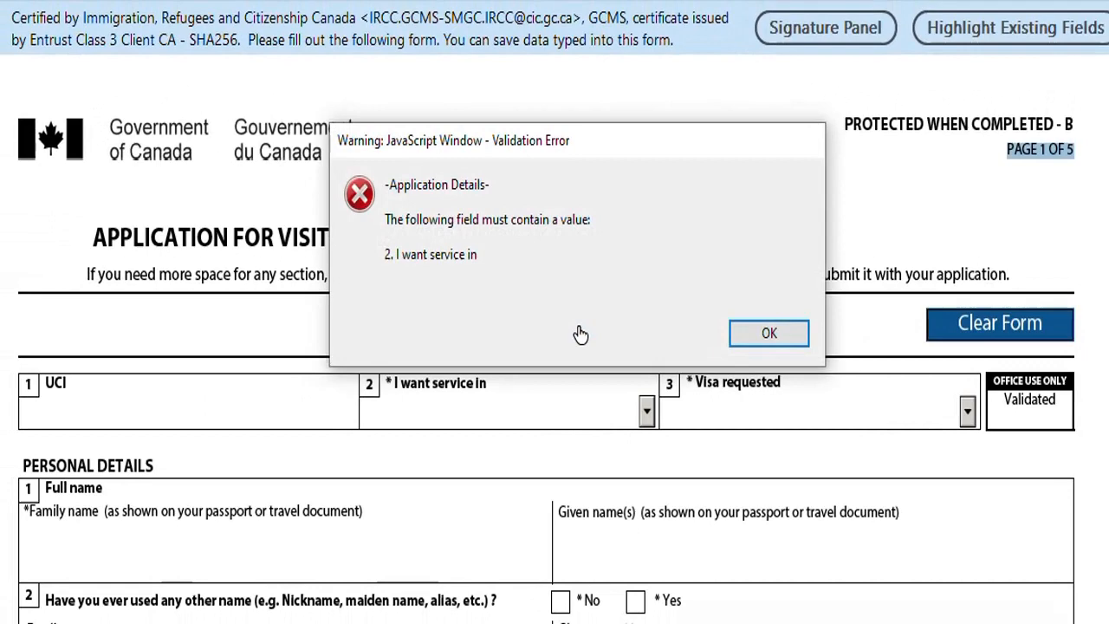
left_click(767, 334)
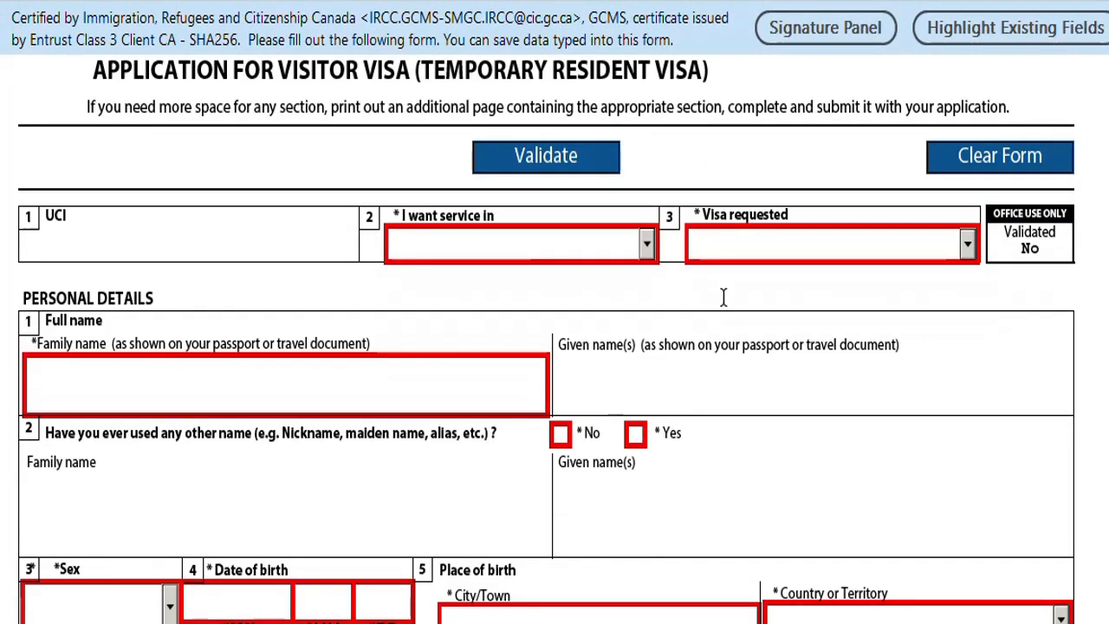
scroll(723, 297, "up", 1)
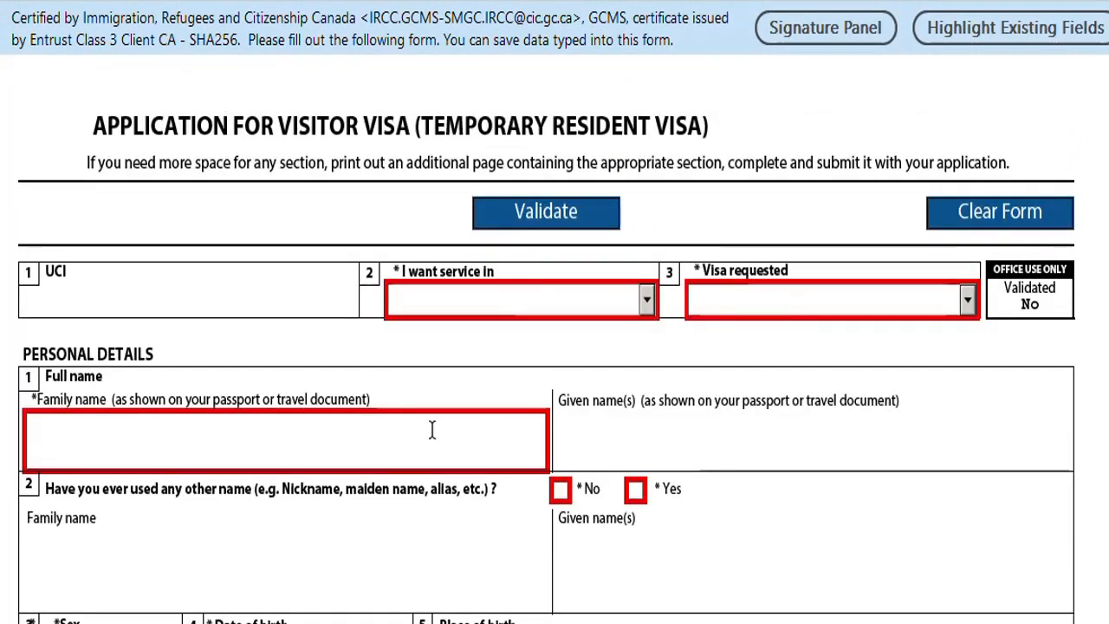
scroll(310, 356, "down", 4)
scroll(332, 377, "down", 12)
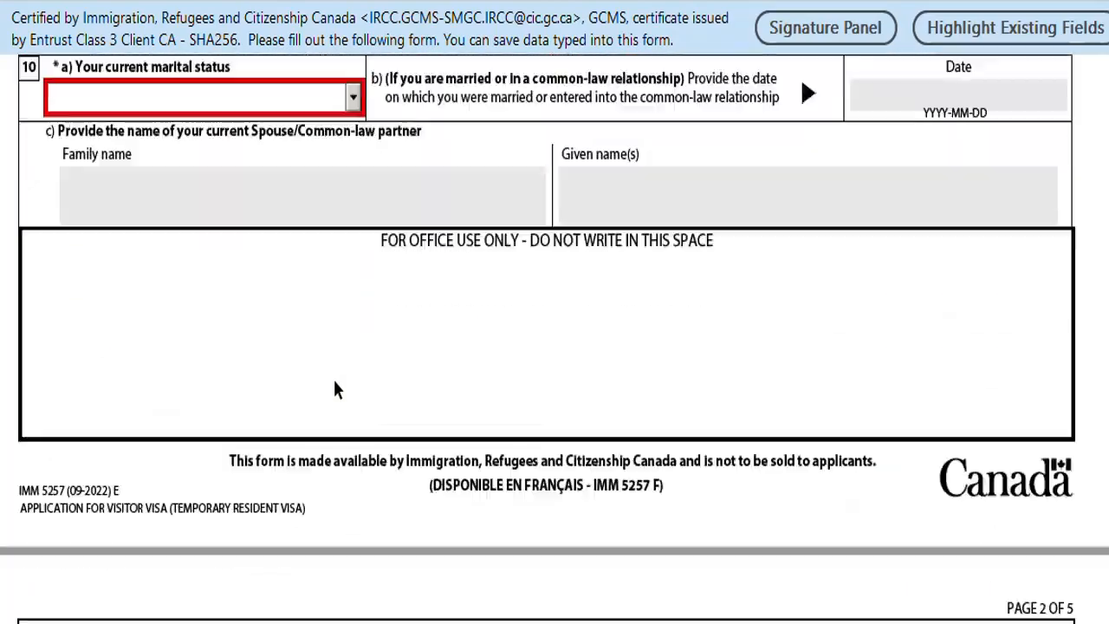
scroll(333, 379, "up", 12)
scroll(333, 379, "up", 5)
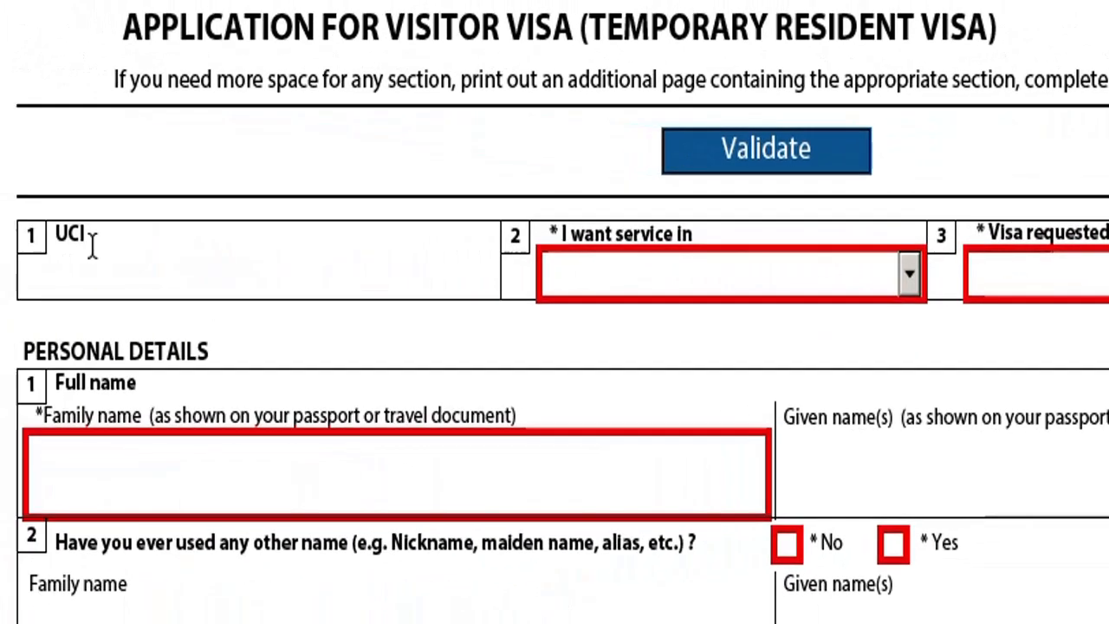
left_click(93, 245)
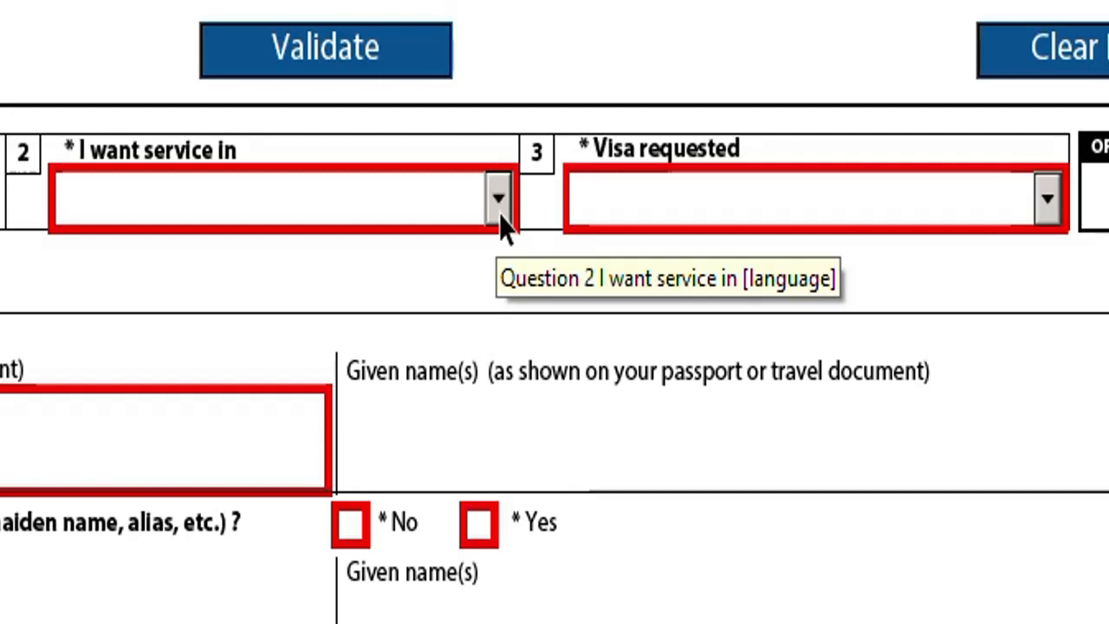
Choose English as the service language and Visitor Visa as the visa requested.
left_click(498, 199)
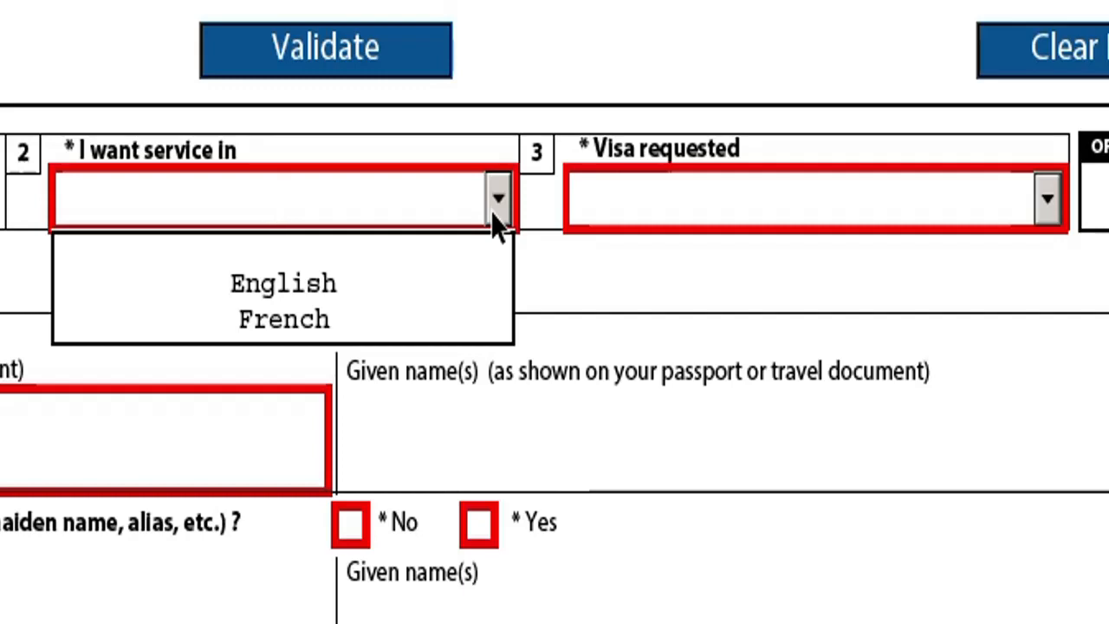
left_click(321, 285)
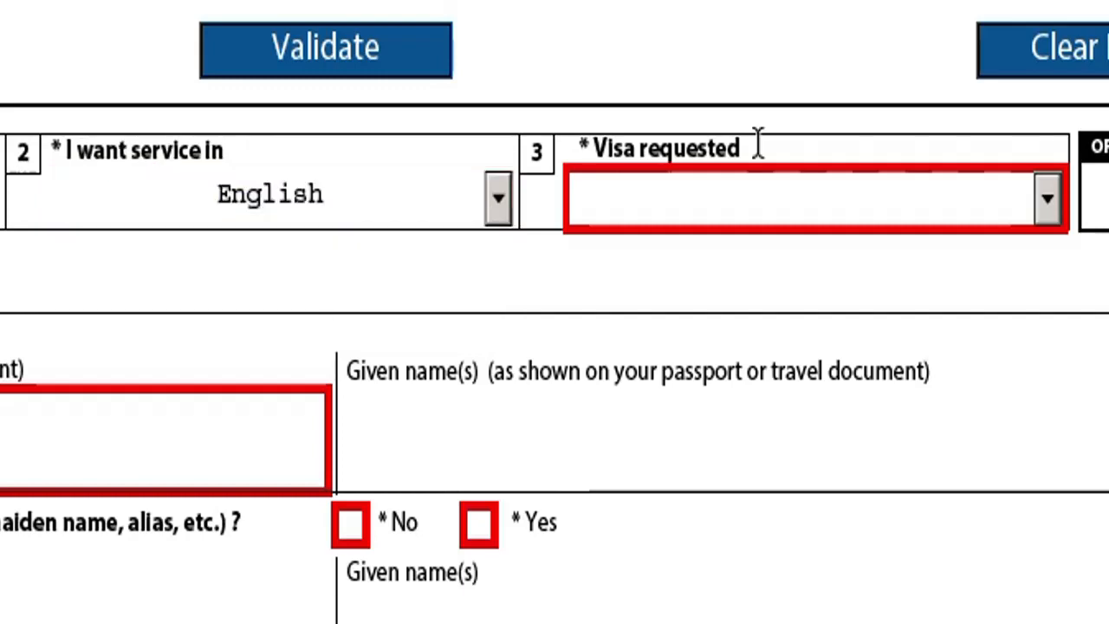
scroll(758, 147, "down", 3)
left_click(1049, 15)
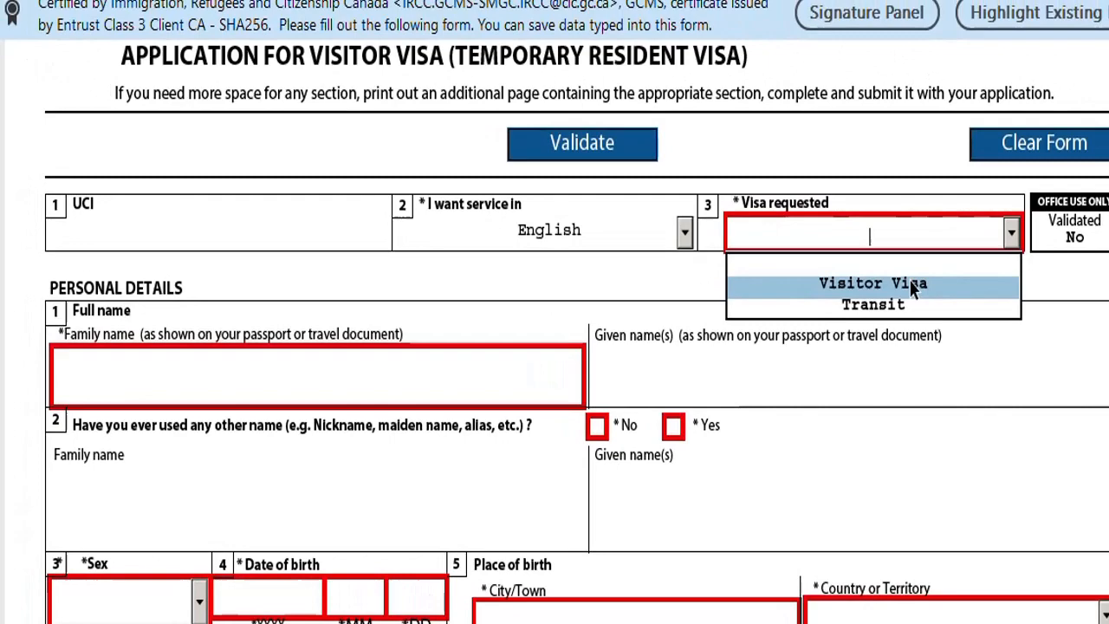
left_click(875, 90)
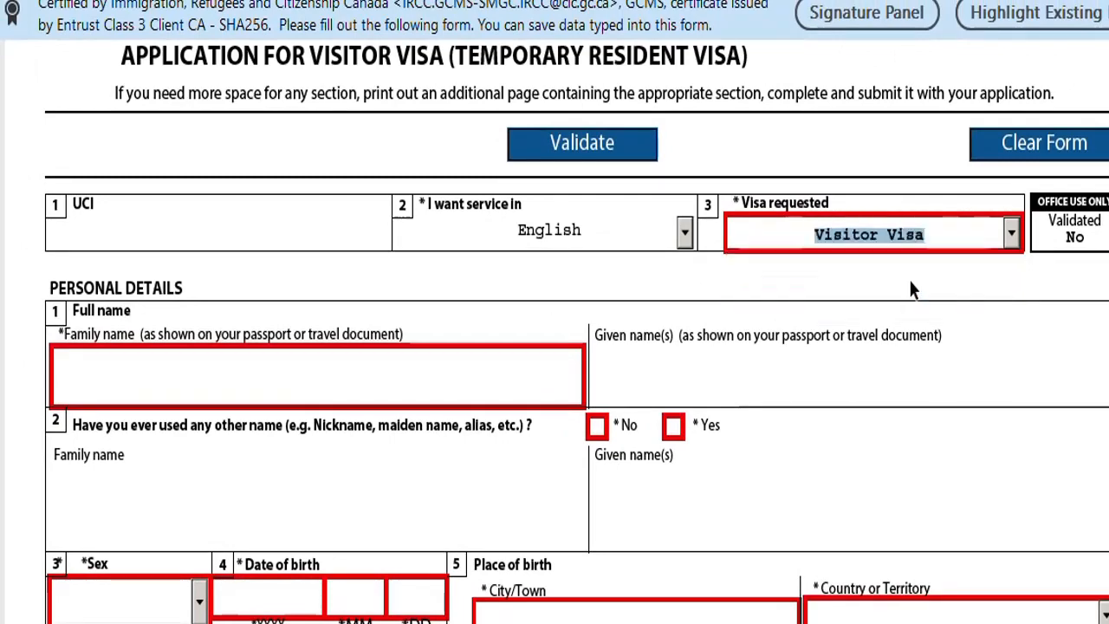
key("Tab")
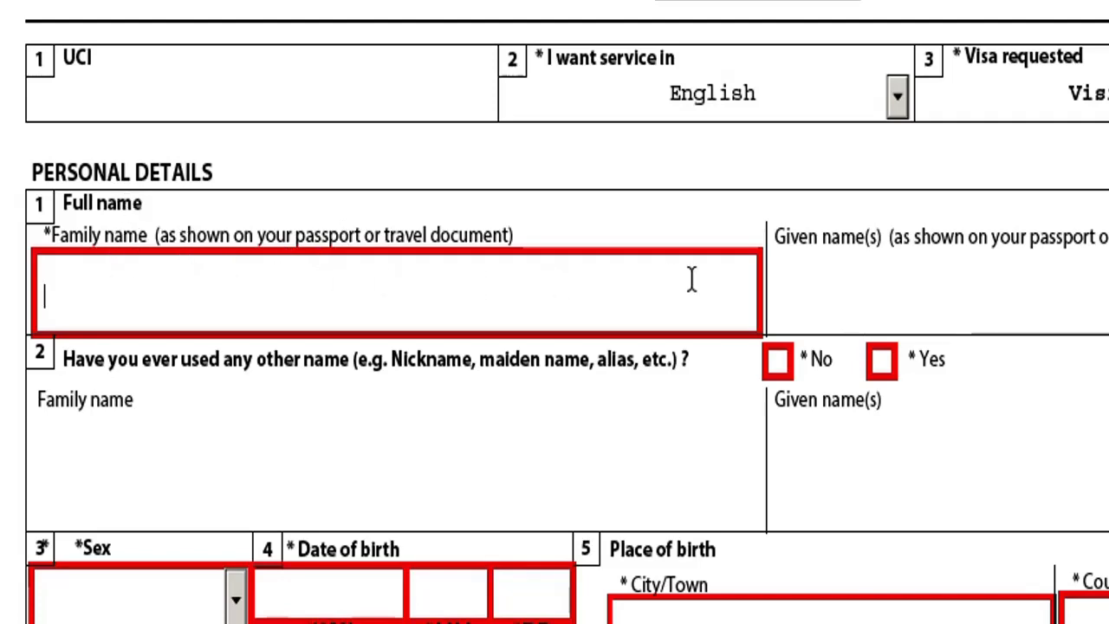
Enter the applicant's family name and given name in the Question 1 fields.
left_click_drag(296, 237, 83, 239)
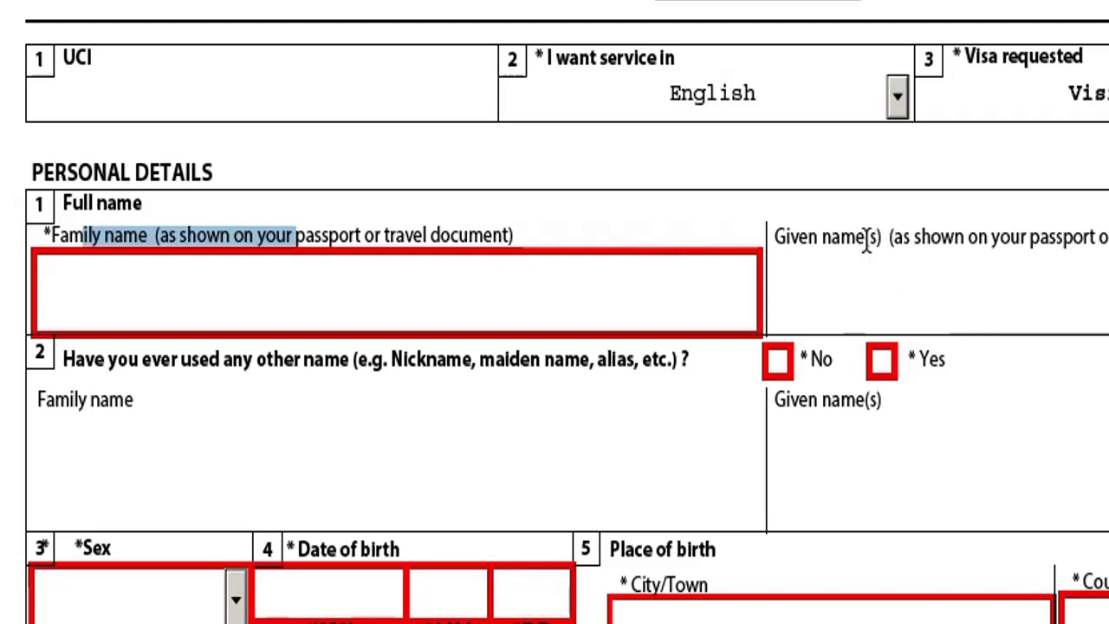
left_click_drag(869, 243, 774, 239)
left_click(143, 236)
left_click_drag(143, 235, 49, 235)
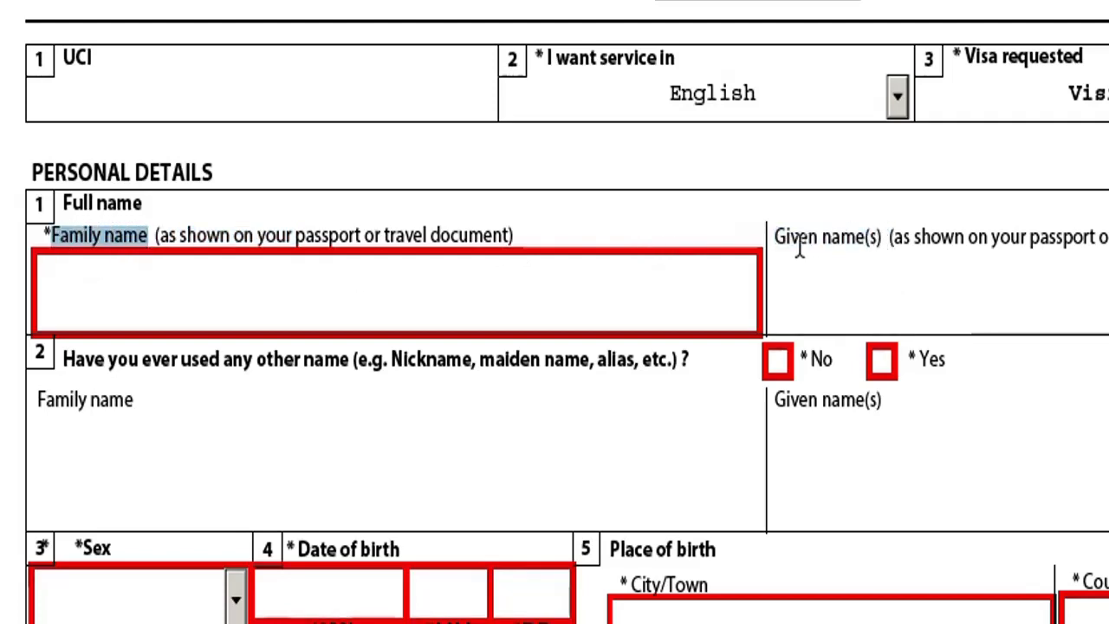
left_click(326, 303)
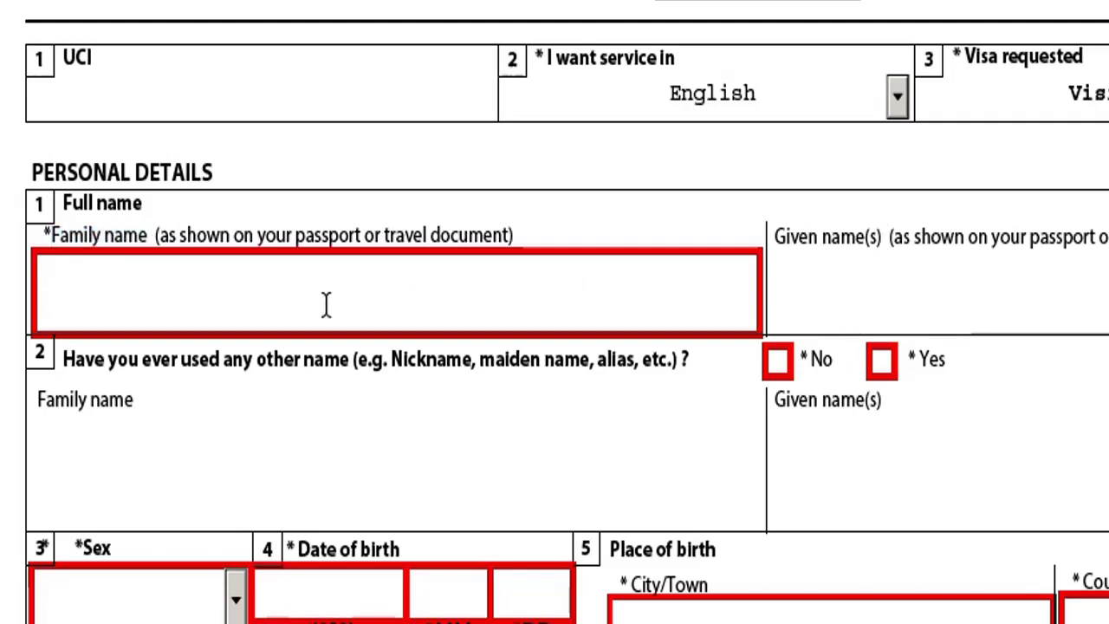
left_click(858, 266)
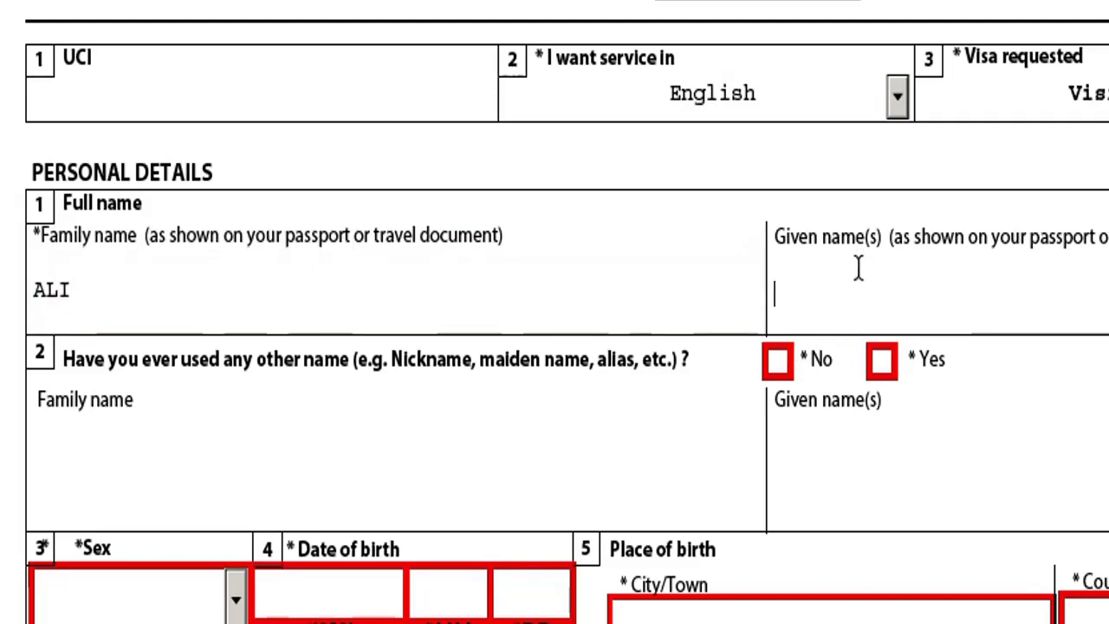
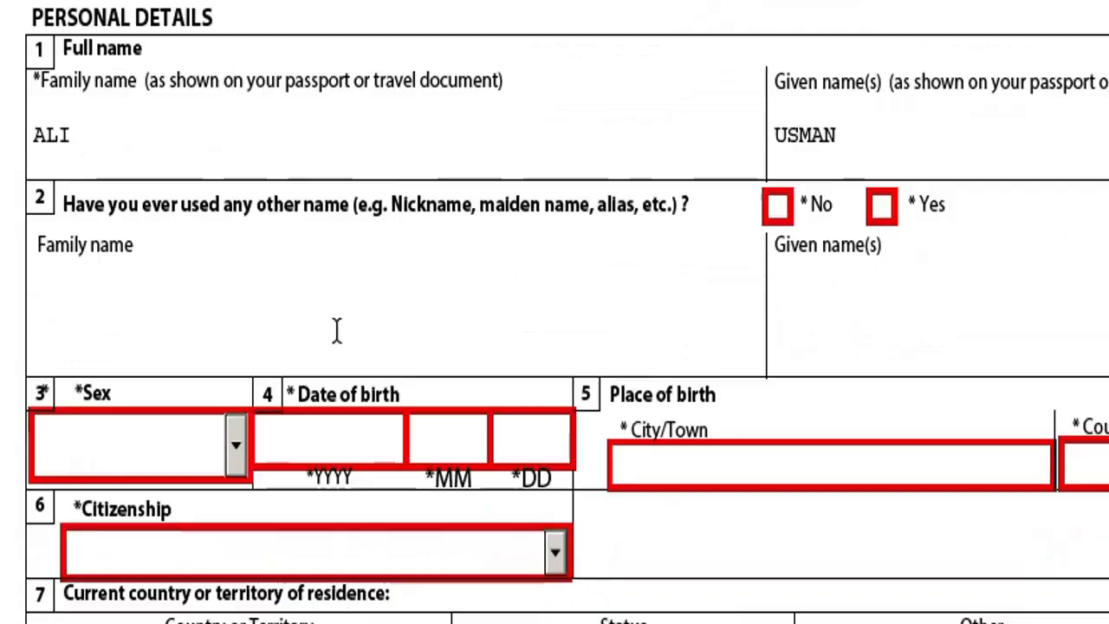
Answer No to Question 2 on other names used, leaving those name fields blank.
scroll(337, 330, "down", 3)
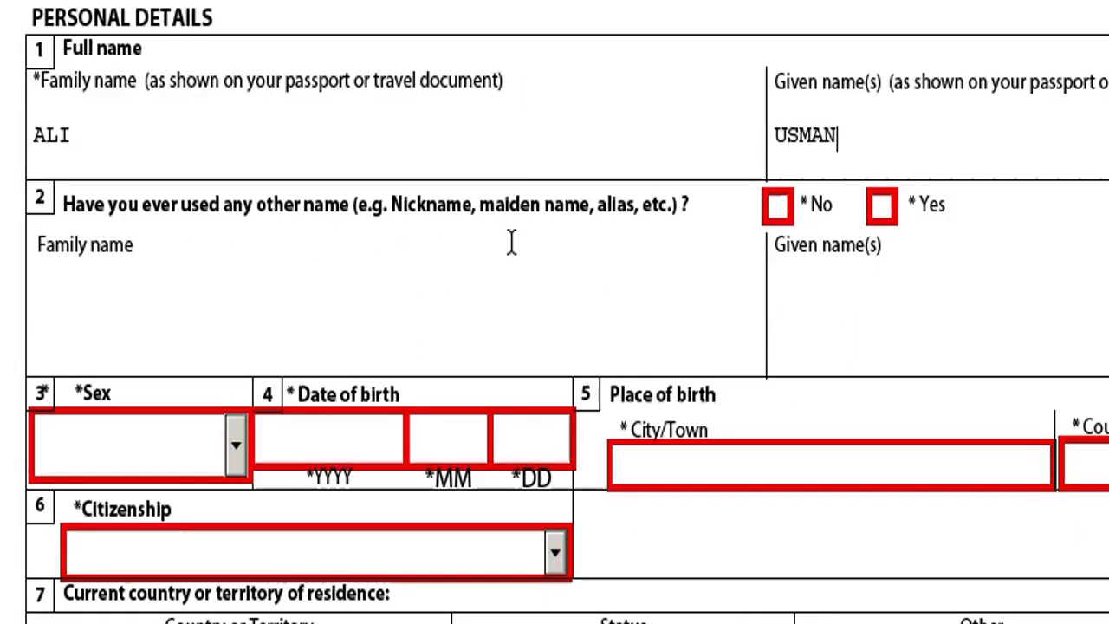
scroll(512, 242, "down", 1)
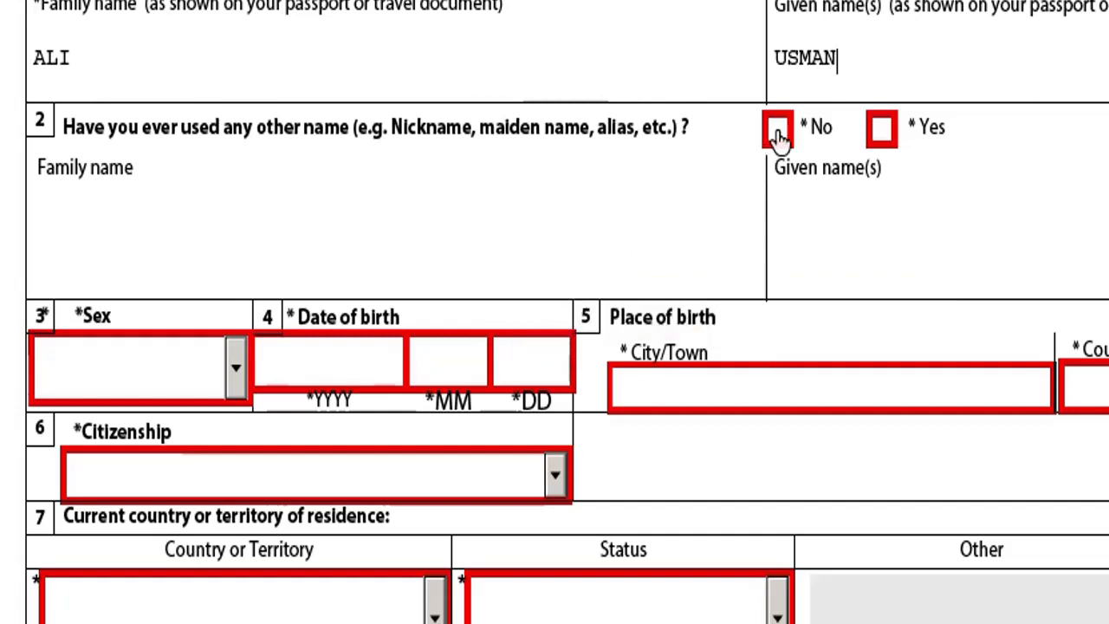
left_click(62, 215)
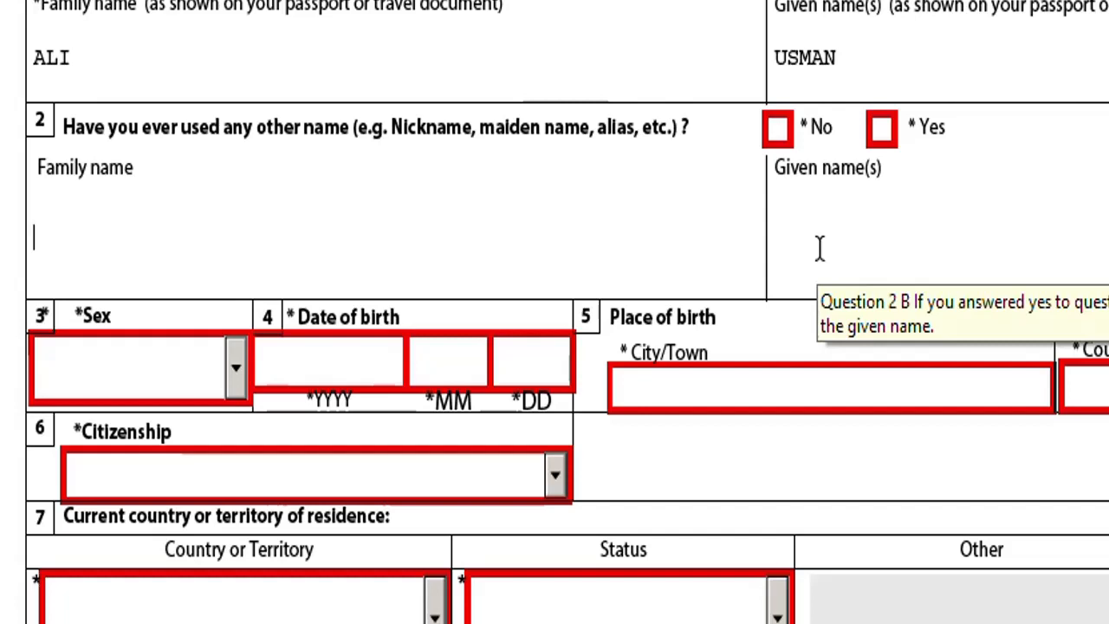
left_click(779, 130)
scroll(780, 19, "down", 1)
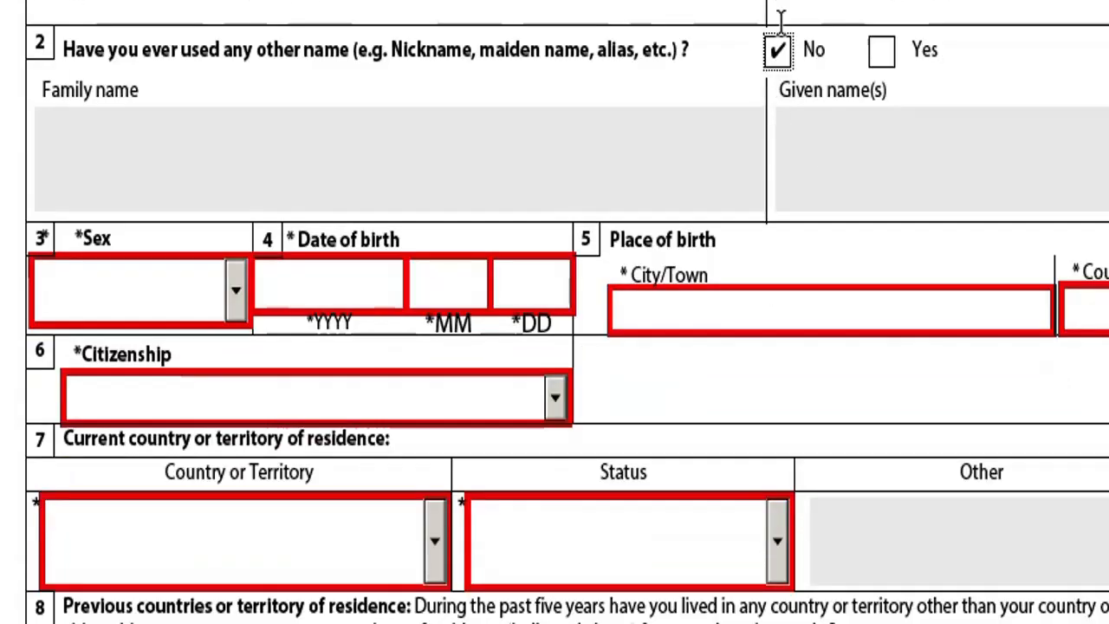
left_click(220, 122)
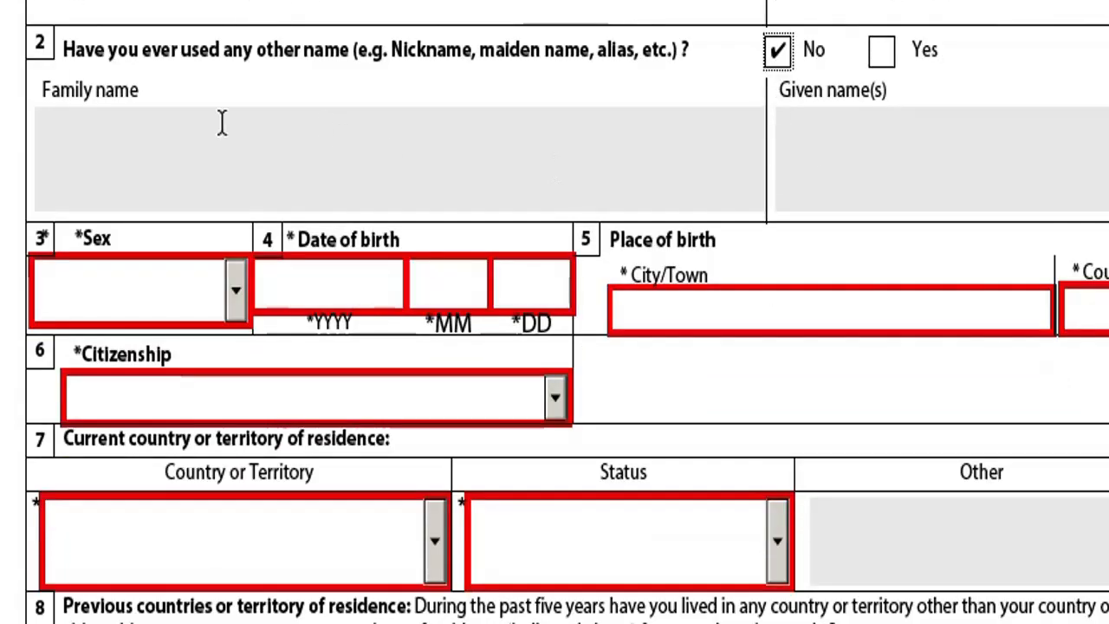
left_click(875, 201)
scroll(238, 234, "down", 1)
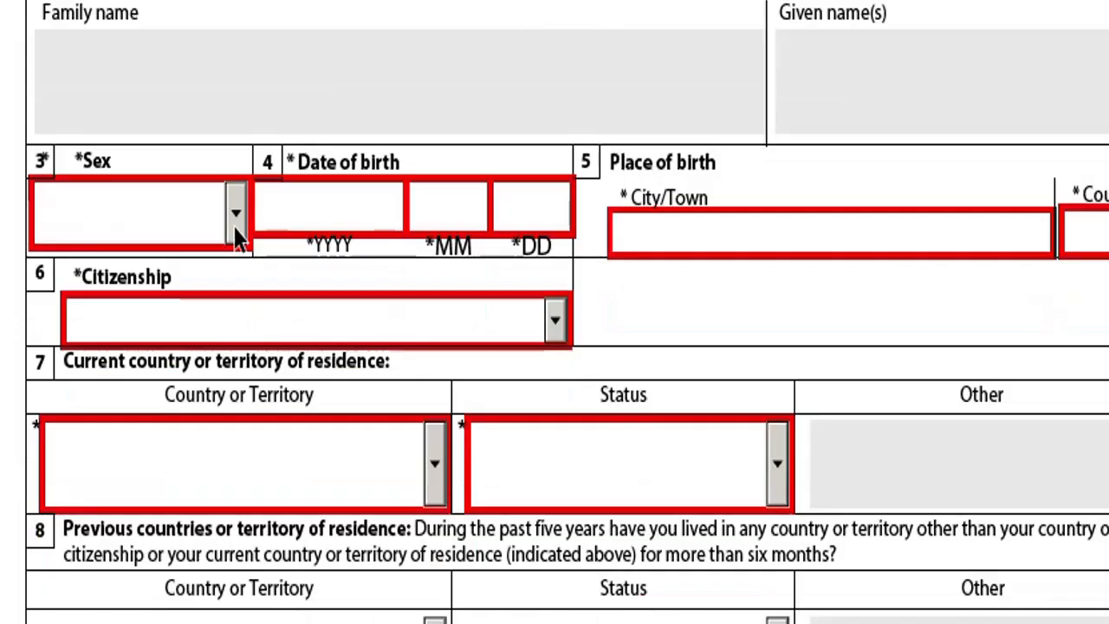
Set sex to M Male and date of birth to 1999-01-01.
left_click(236, 226)
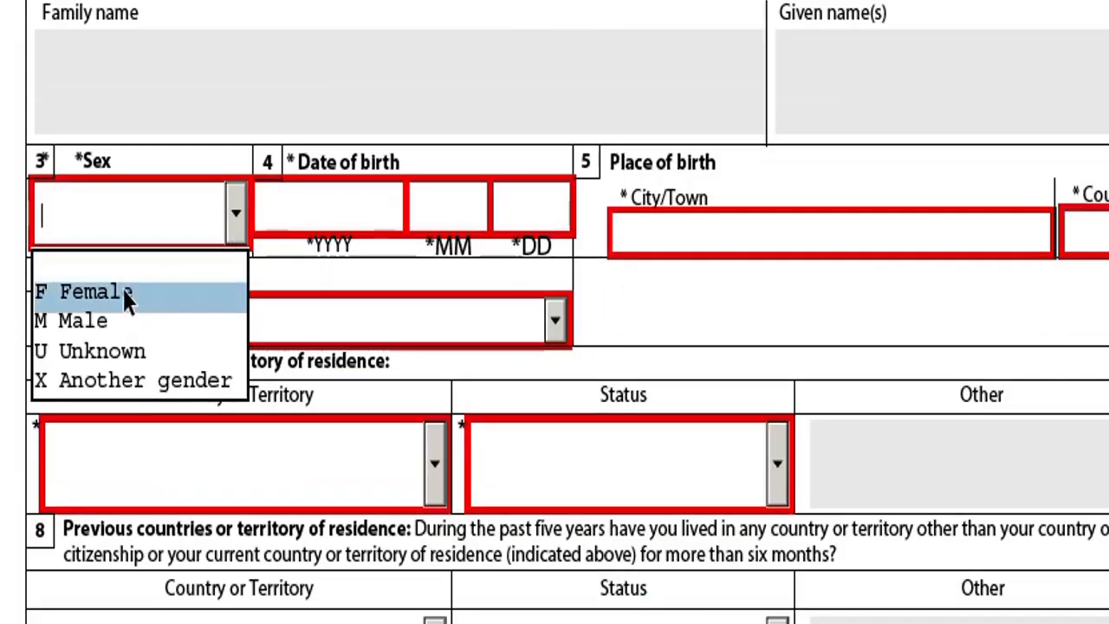
left_click(70, 324)
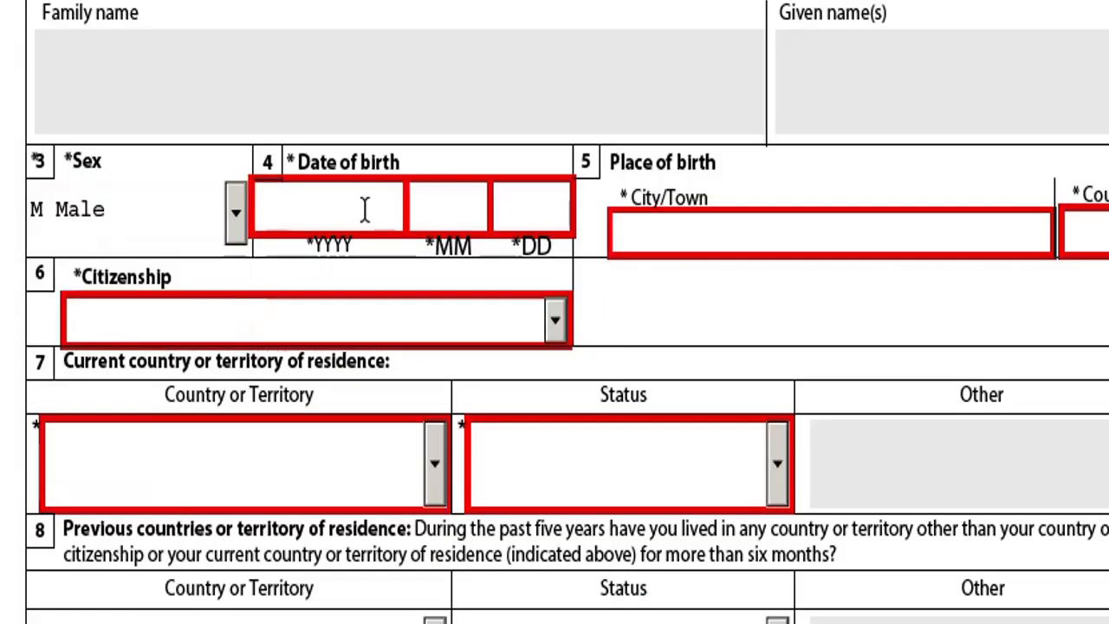
left_click(364, 209)
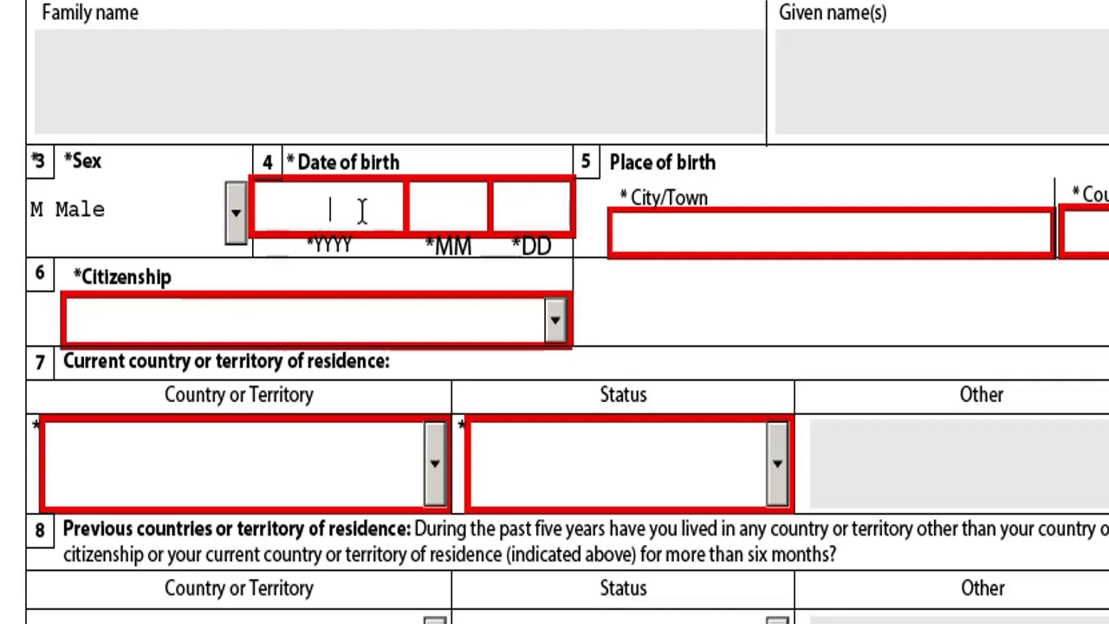
left_click(365, 203)
type("2")
key("BackSpace")
type("19990")
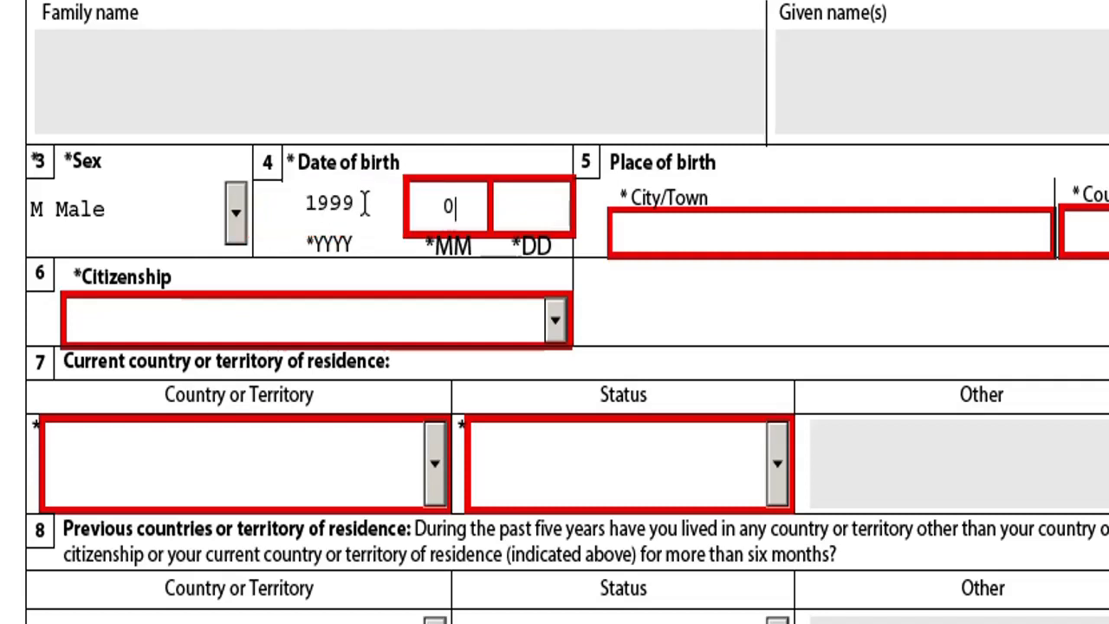
type("101")
Enter JHELUM as the birth city and Pakistan as the birth country.
scroll(923, 390, "down", 2)
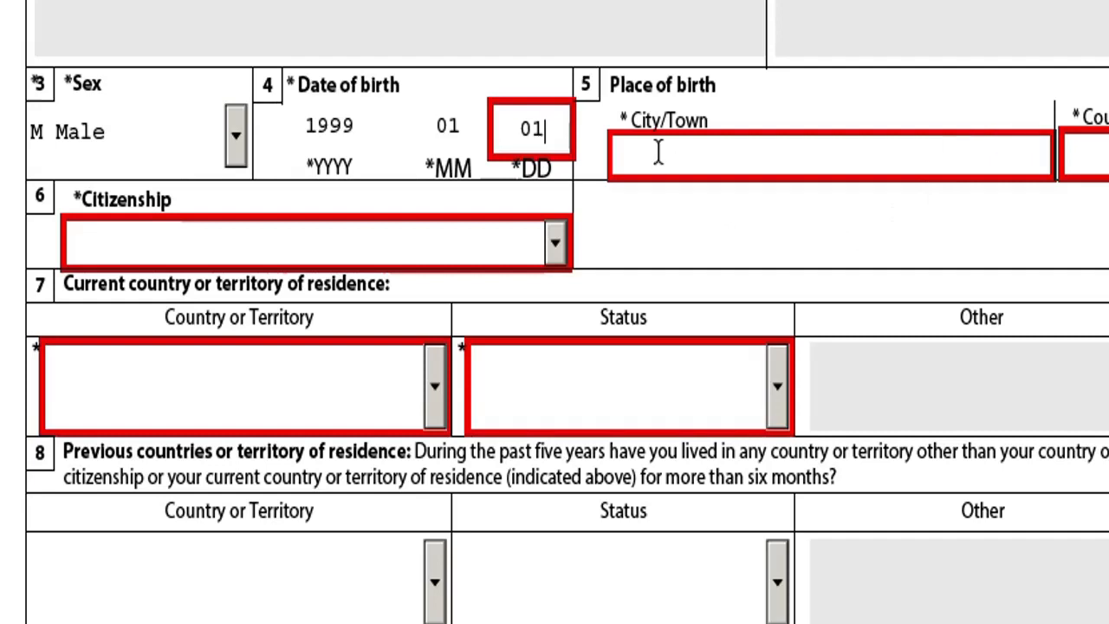
left_click(693, 157)
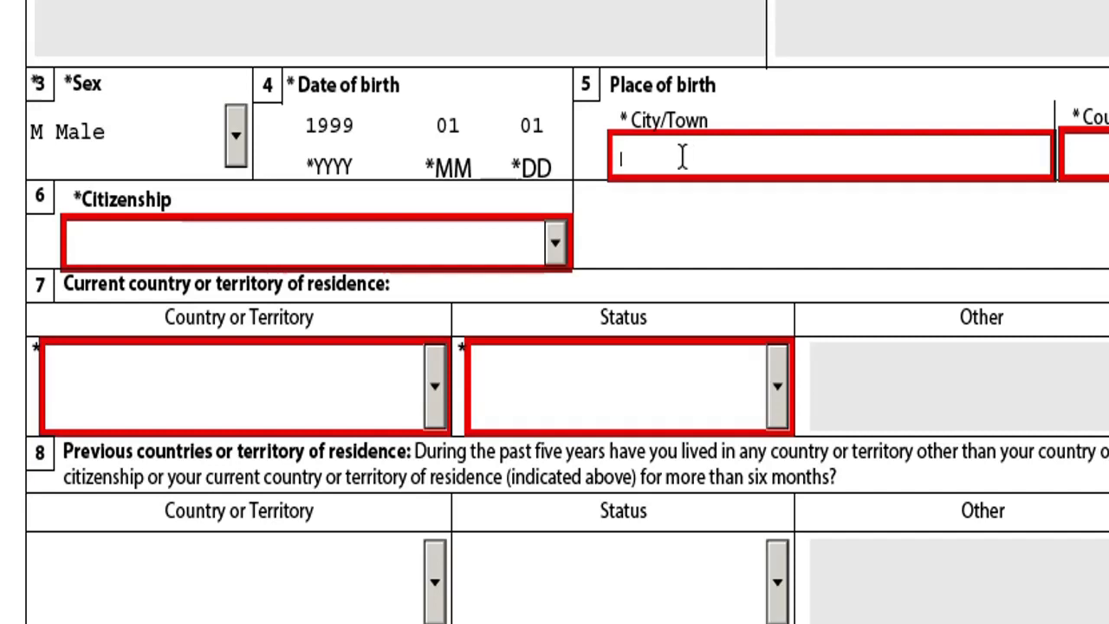
type("JHELUM")
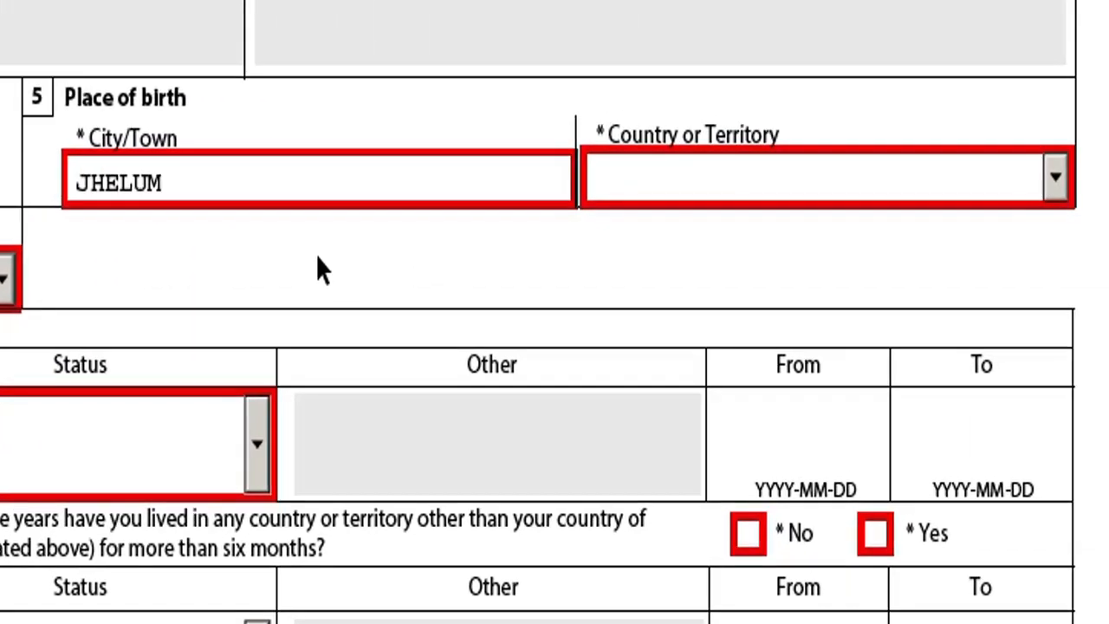
left_click(1051, 177)
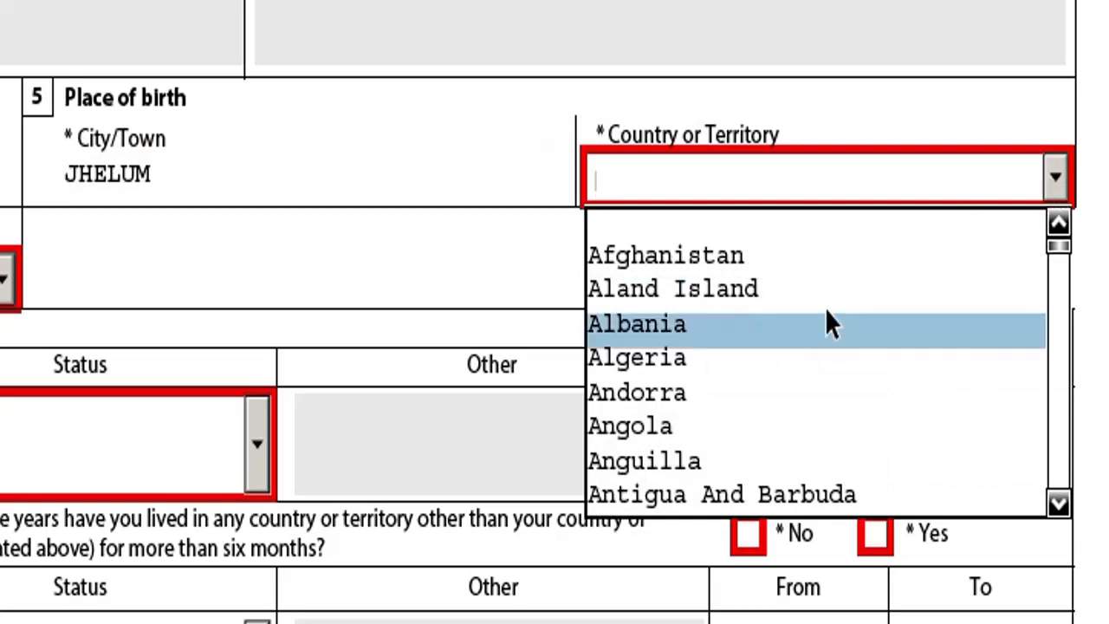
key("p")
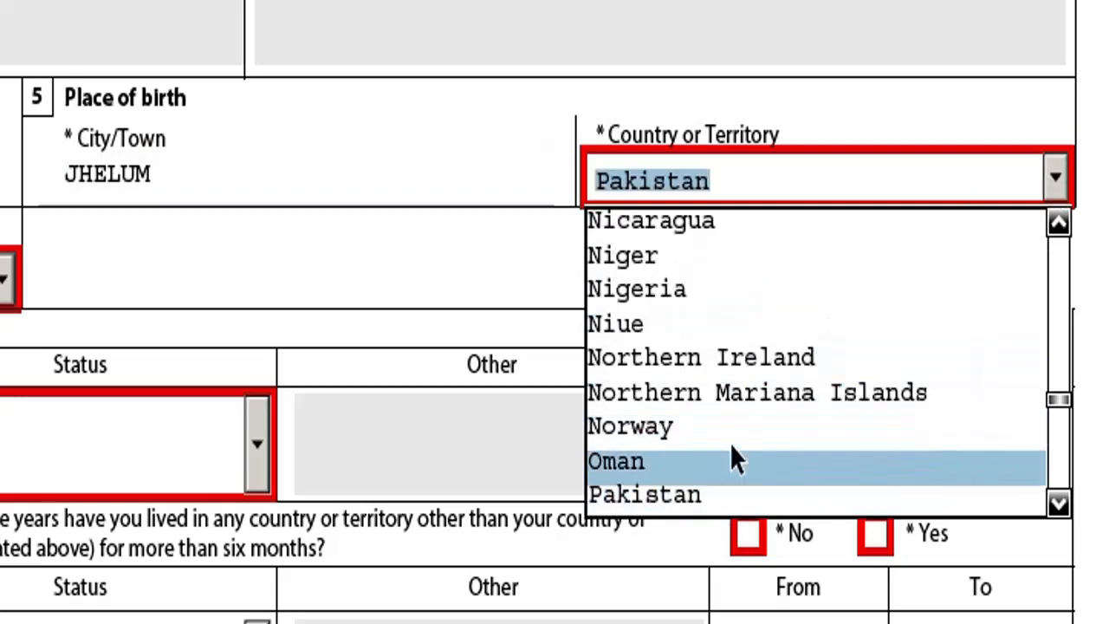
left_click(668, 494)
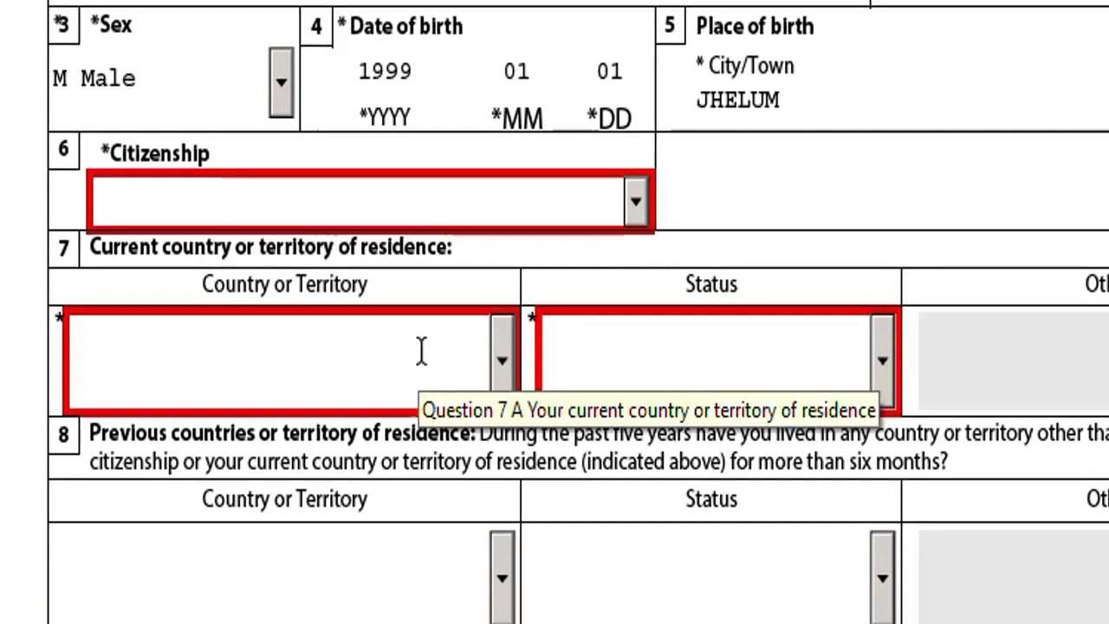
scroll(421, 351, "down", 2)
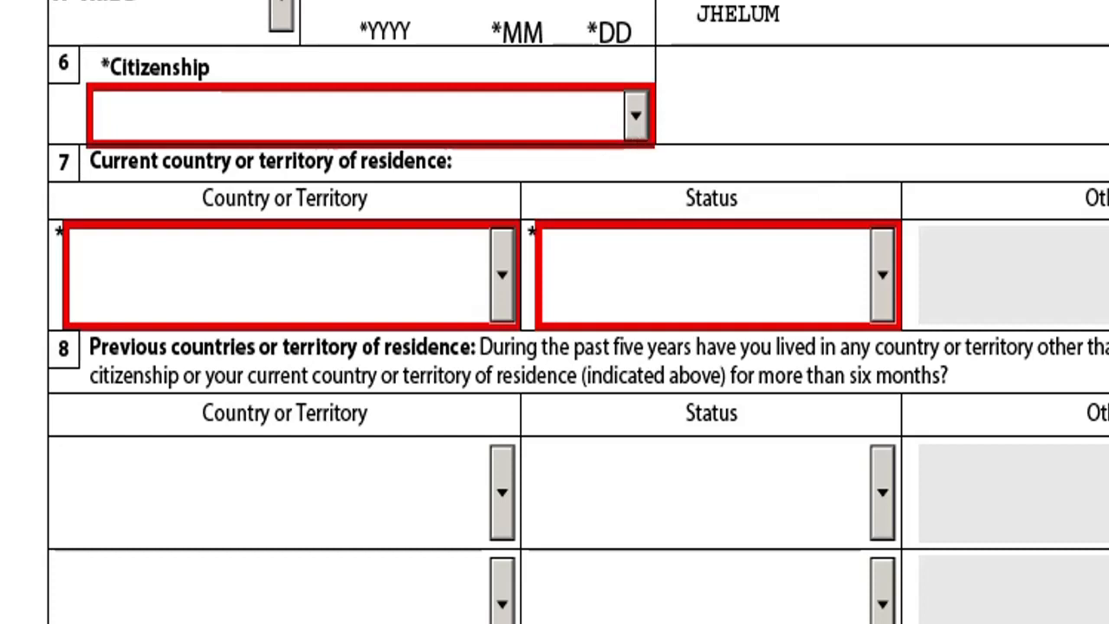
Select Pakistan from the Citizenship country list.
left_click(635, 117)
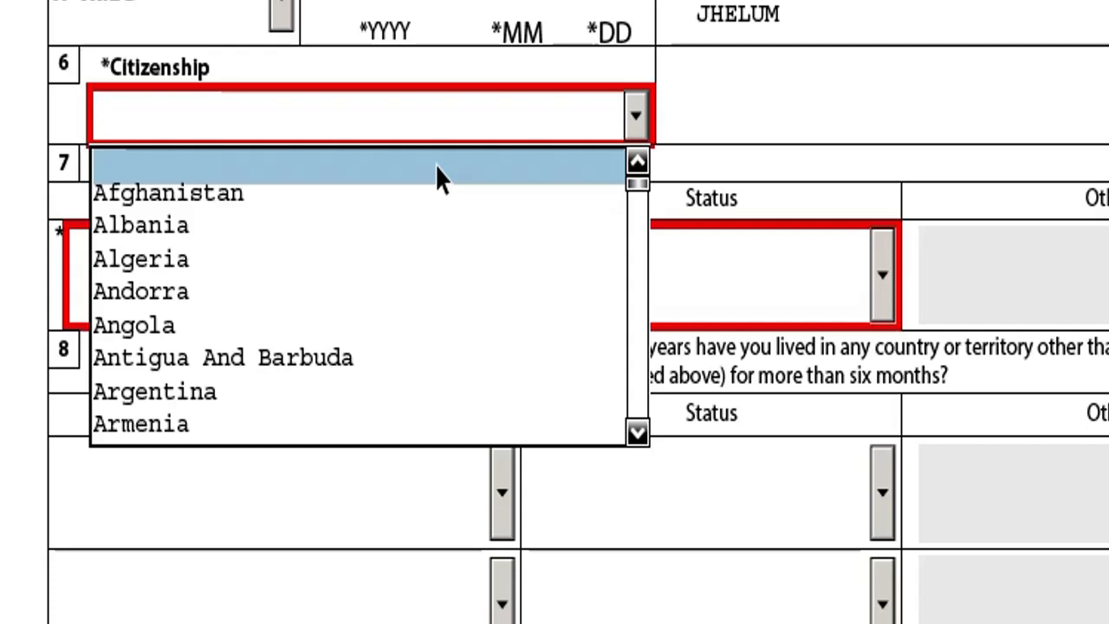
type("p")
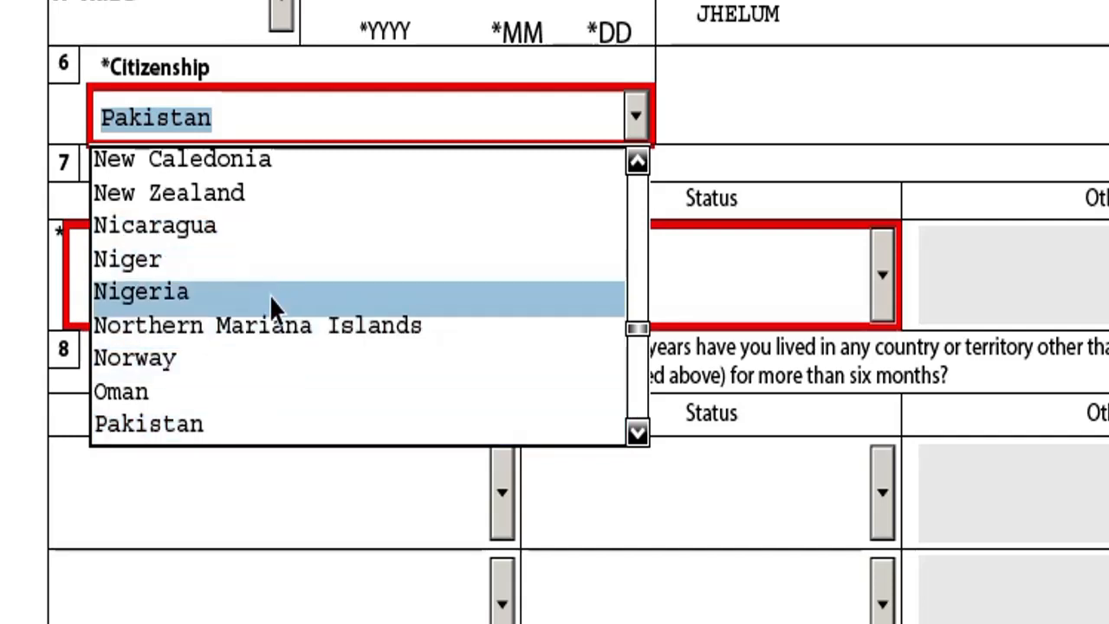
scroll(268, 302, "down", 2)
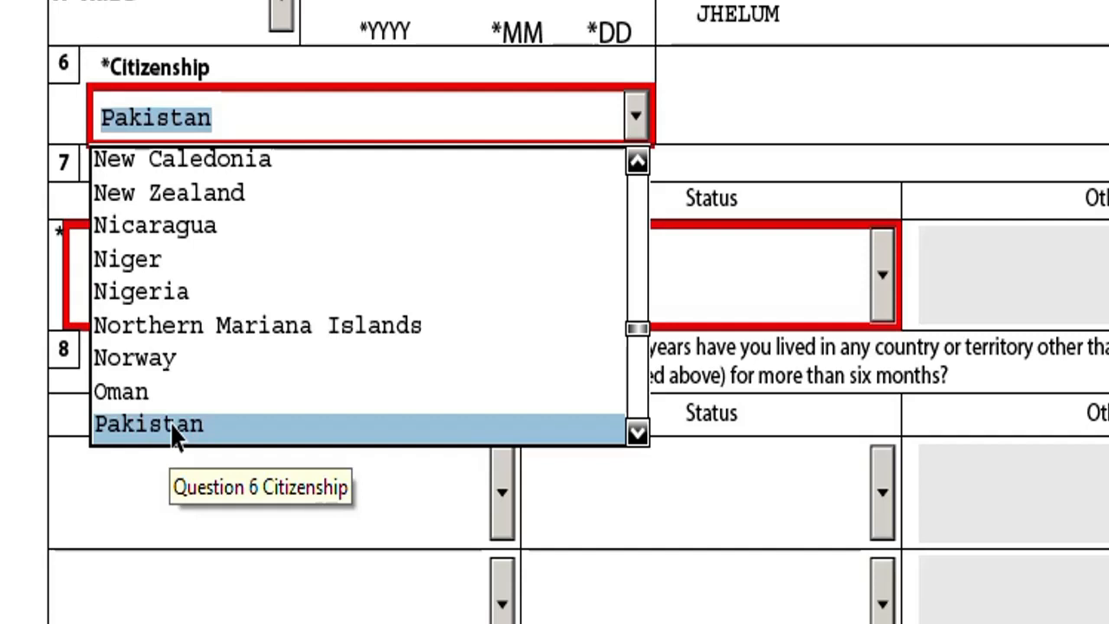
left_click(170, 422)
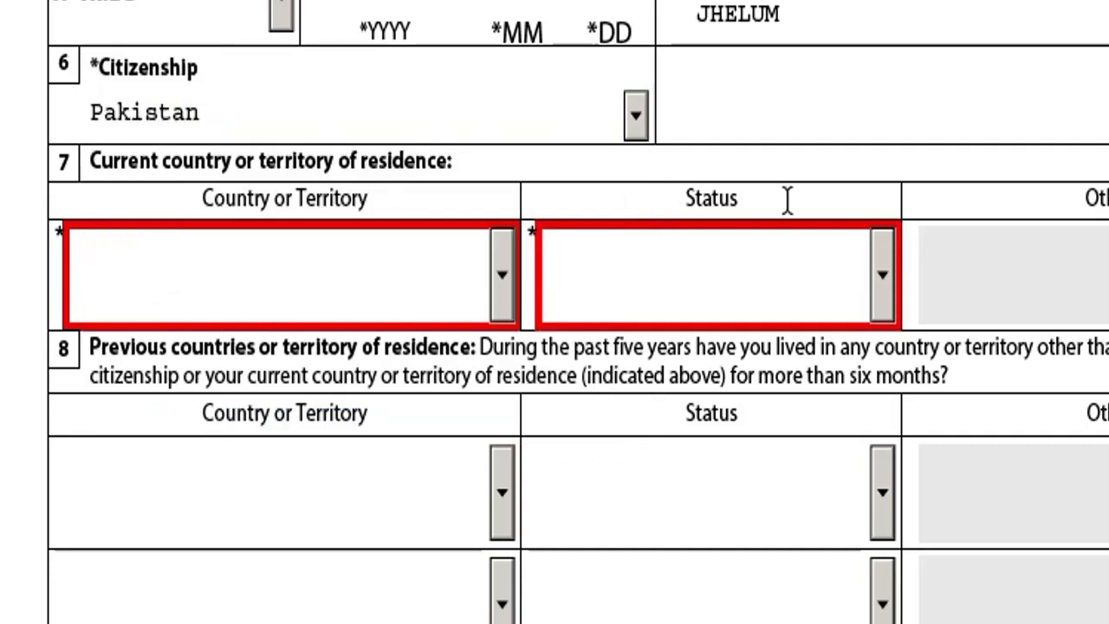
Pick Pakistan as the Question 7 residence country and list the status choices.
left_click(505, 287)
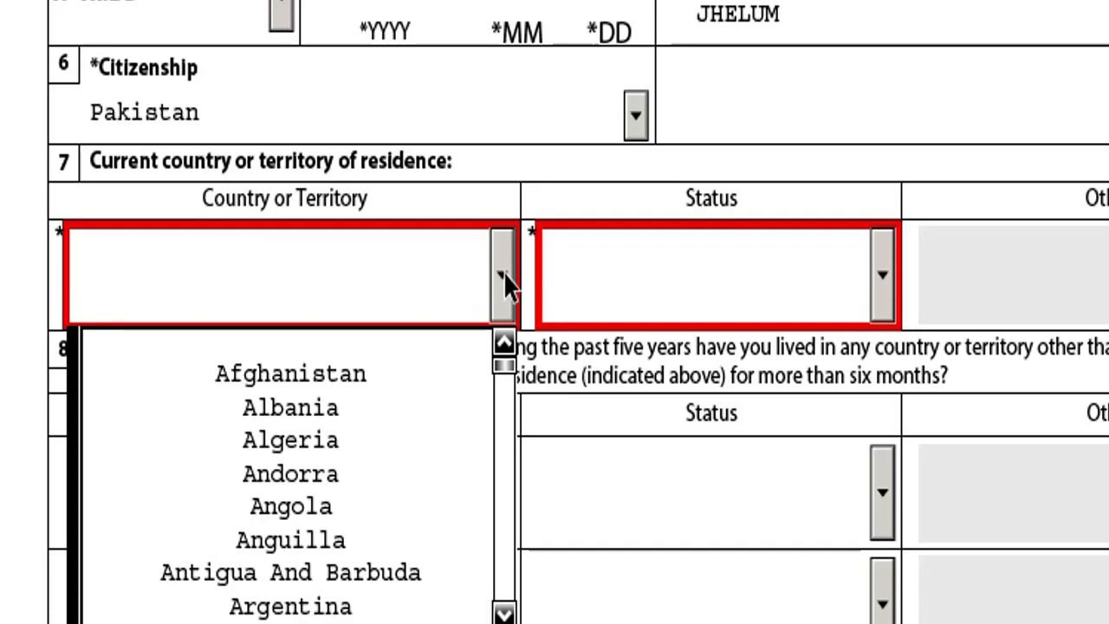
key("p")
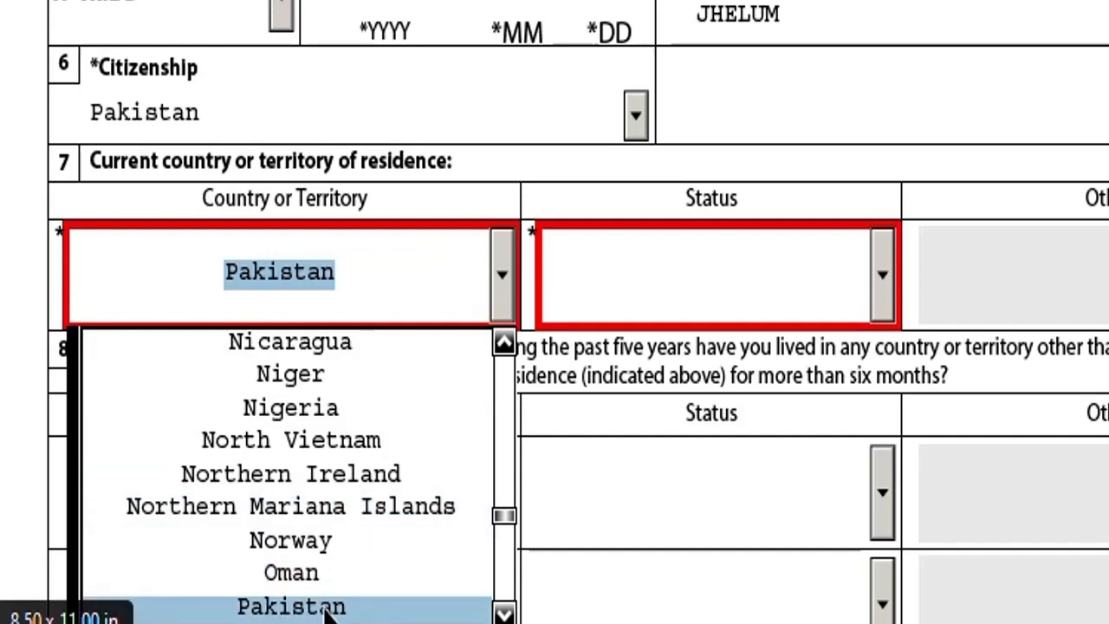
left_click(291, 606)
left_click(882, 275)
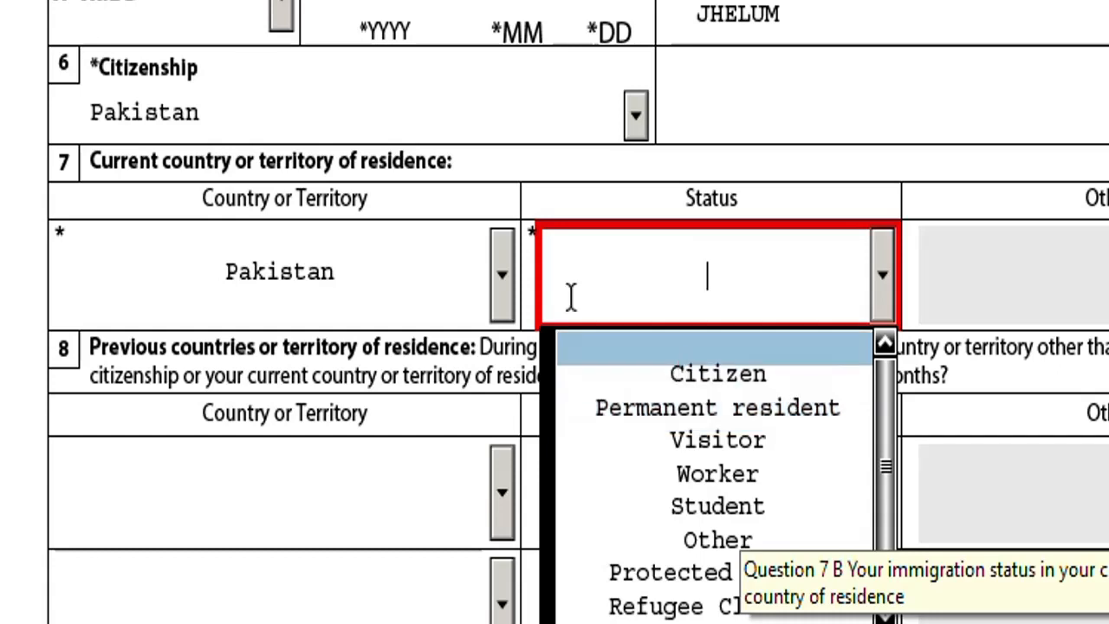
Try residence countries Norway and Oman with Worker status, ending with Citizen status.
left_click(745, 373)
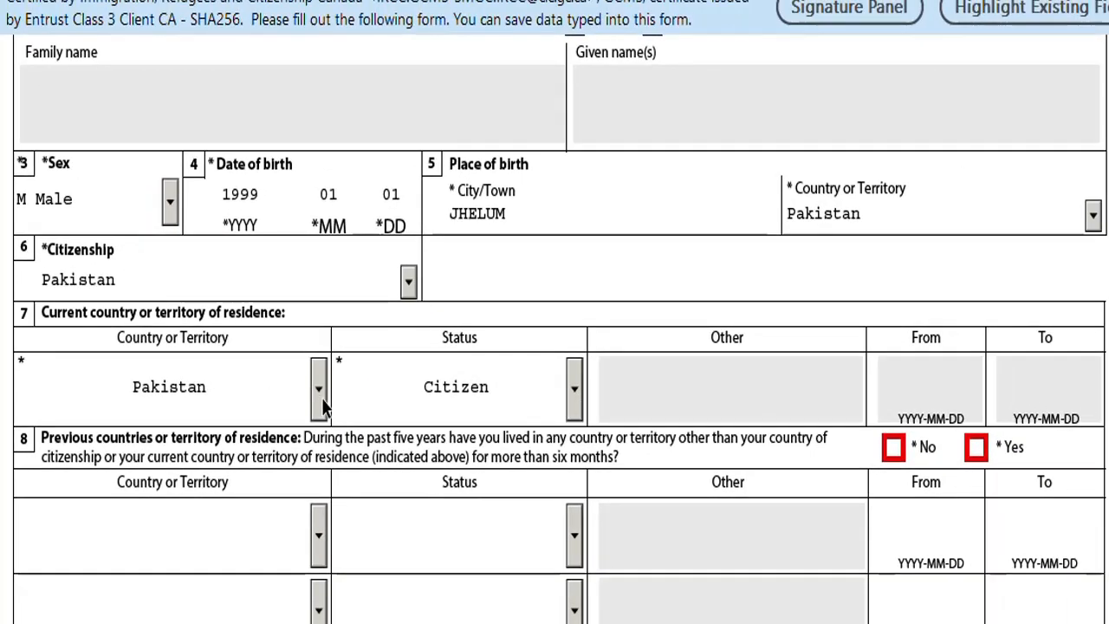
left_click(319, 394)
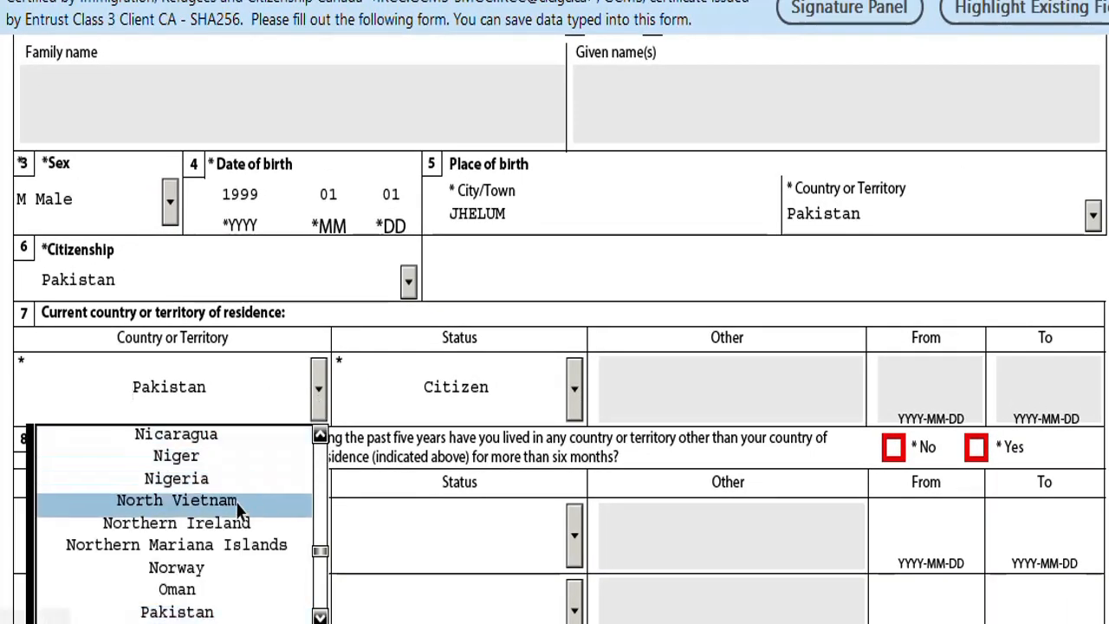
left_click(208, 570)
left_click(574, 392)
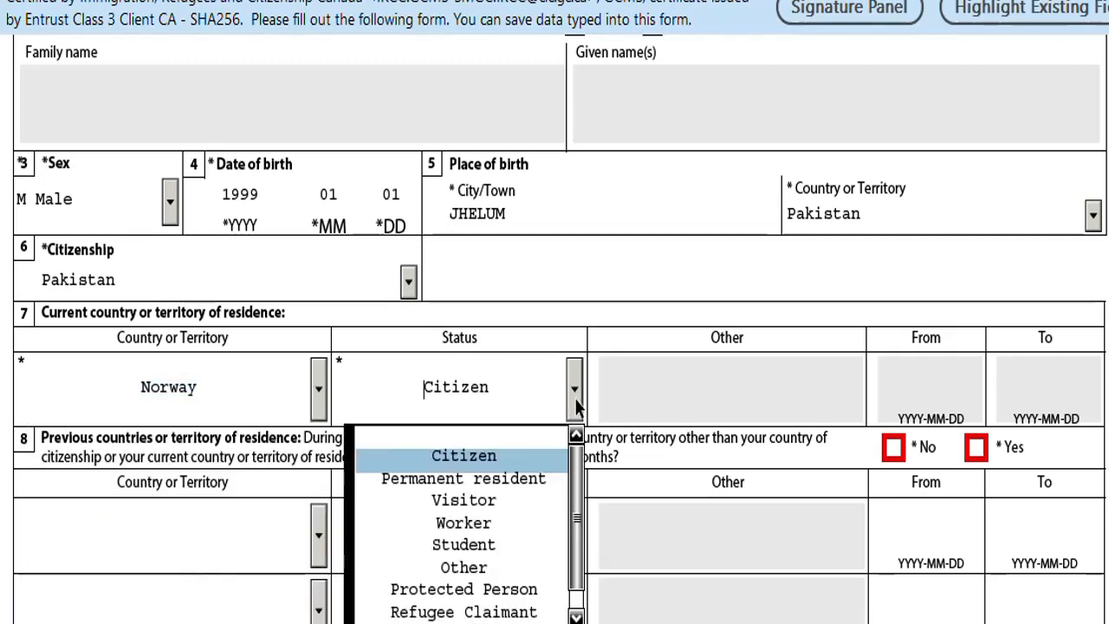
left_click(474, 523)
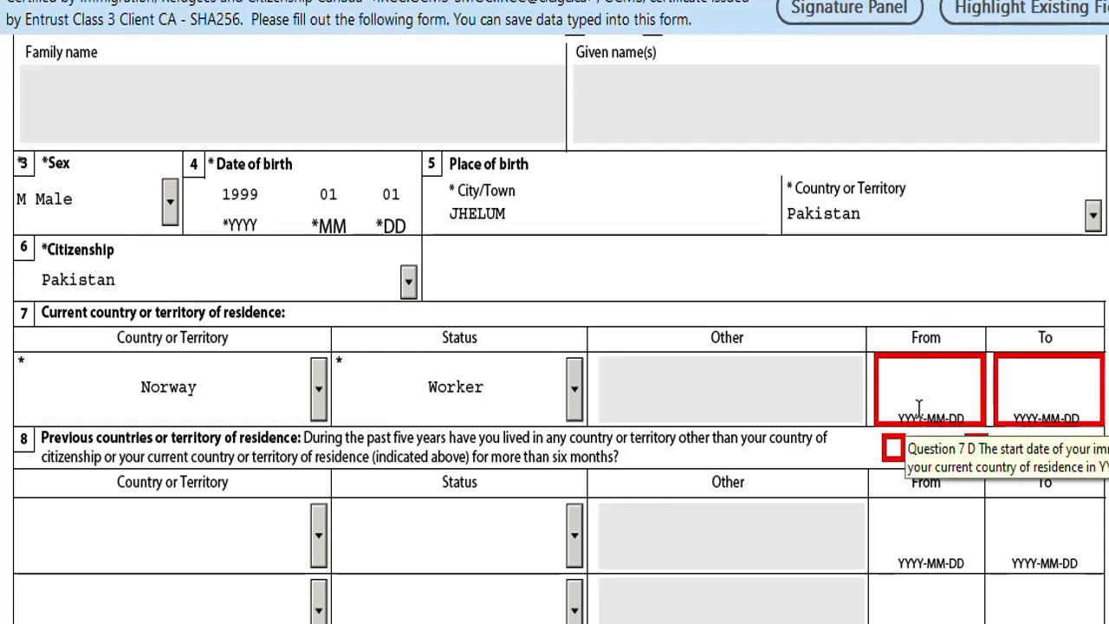
left_click(1071, 399)
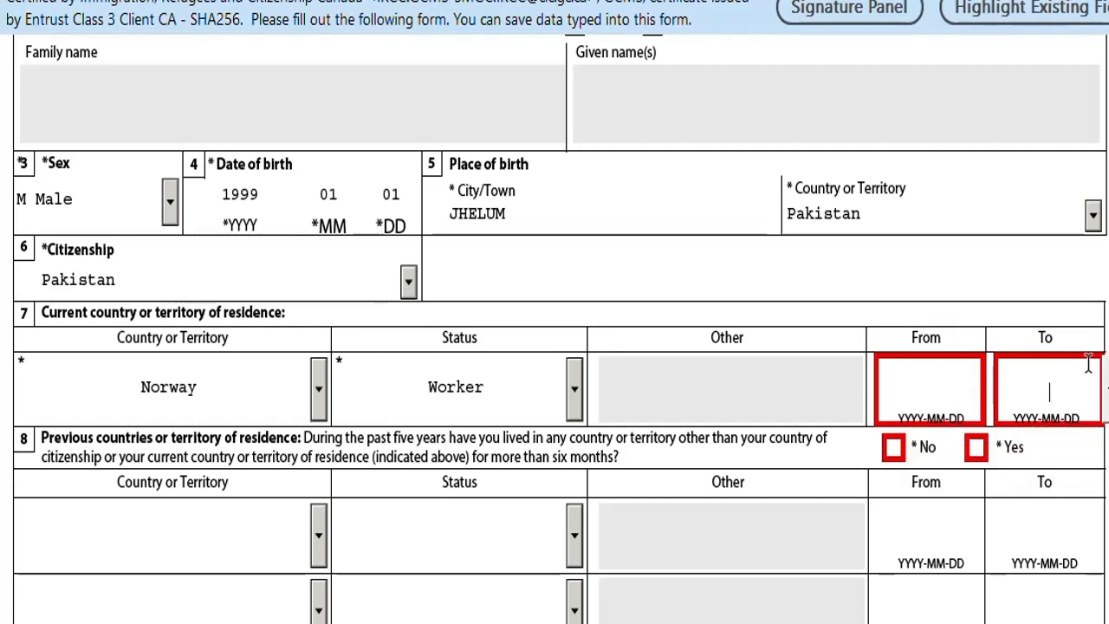
left_click(313, 400)
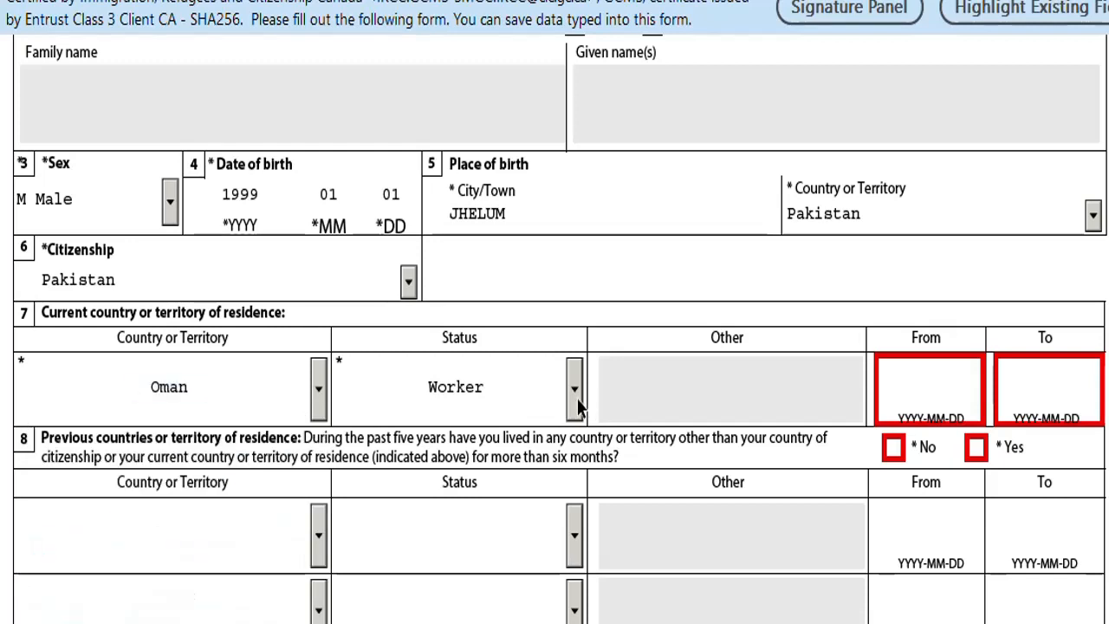
left_click(577, 404)
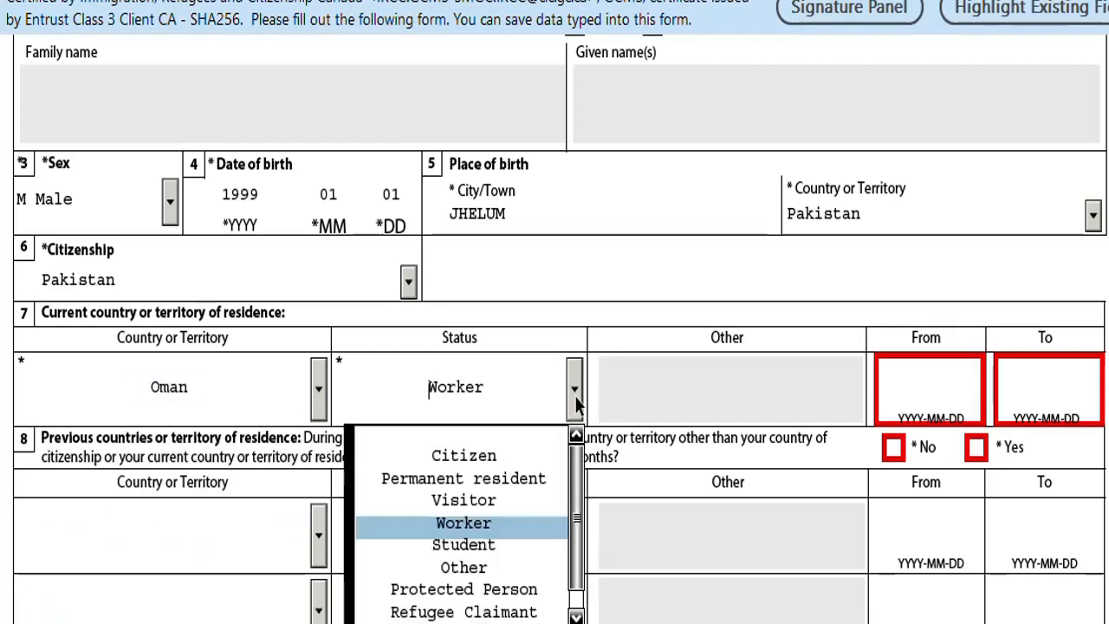
left_click(494, 453)
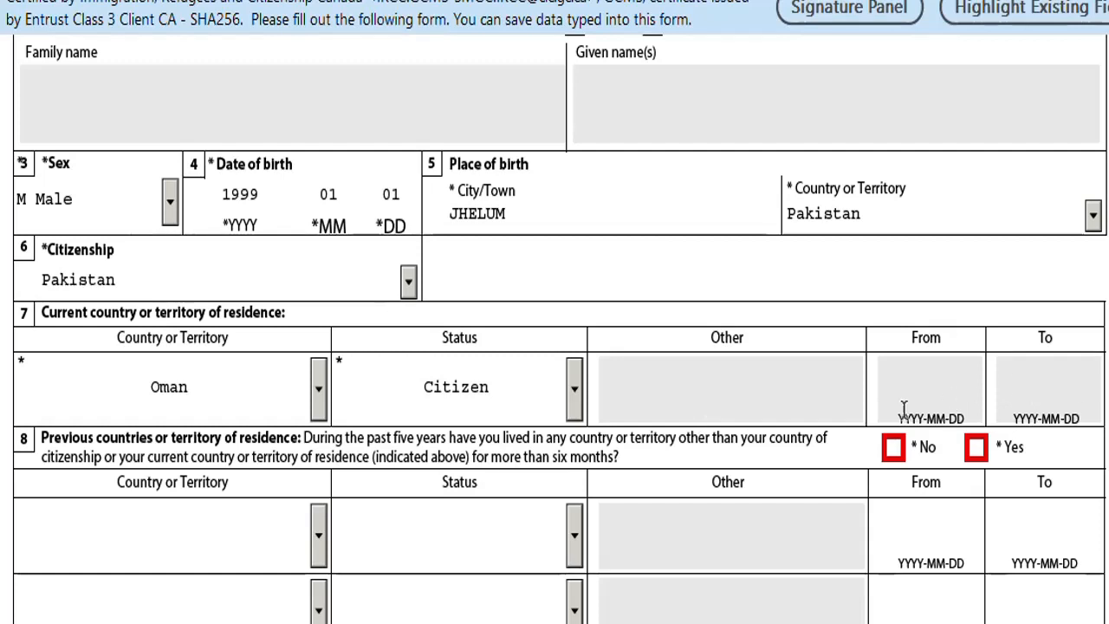
Switch the current residence country back to Pakistan.
scroll(477, 465, "down", 1)
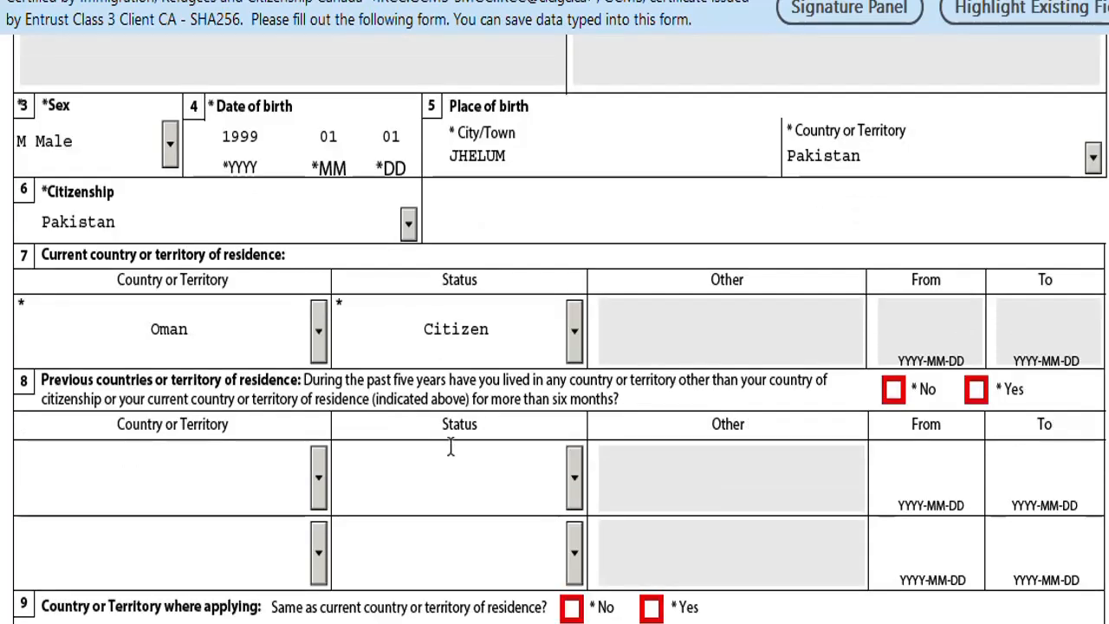
left_click(316, 355)
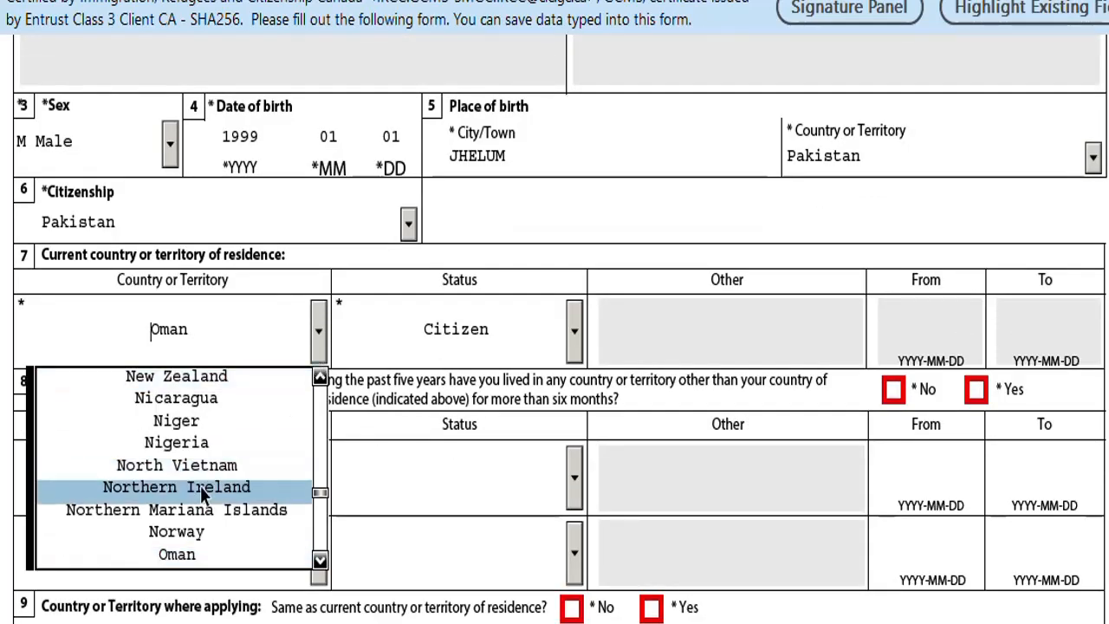
key("Down")
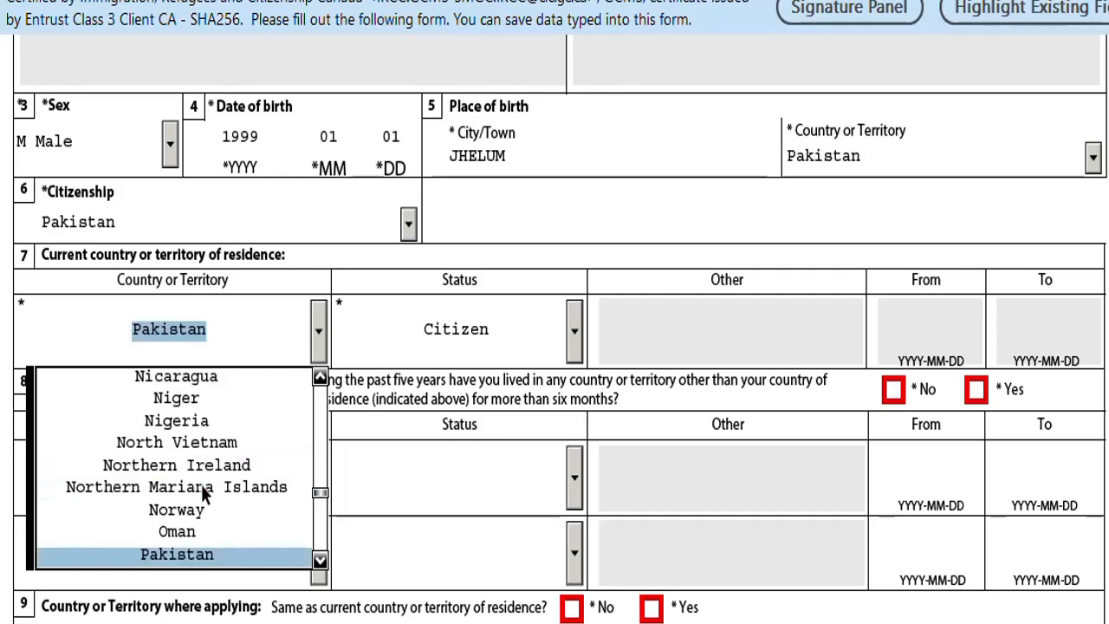
left_click(192, 554)
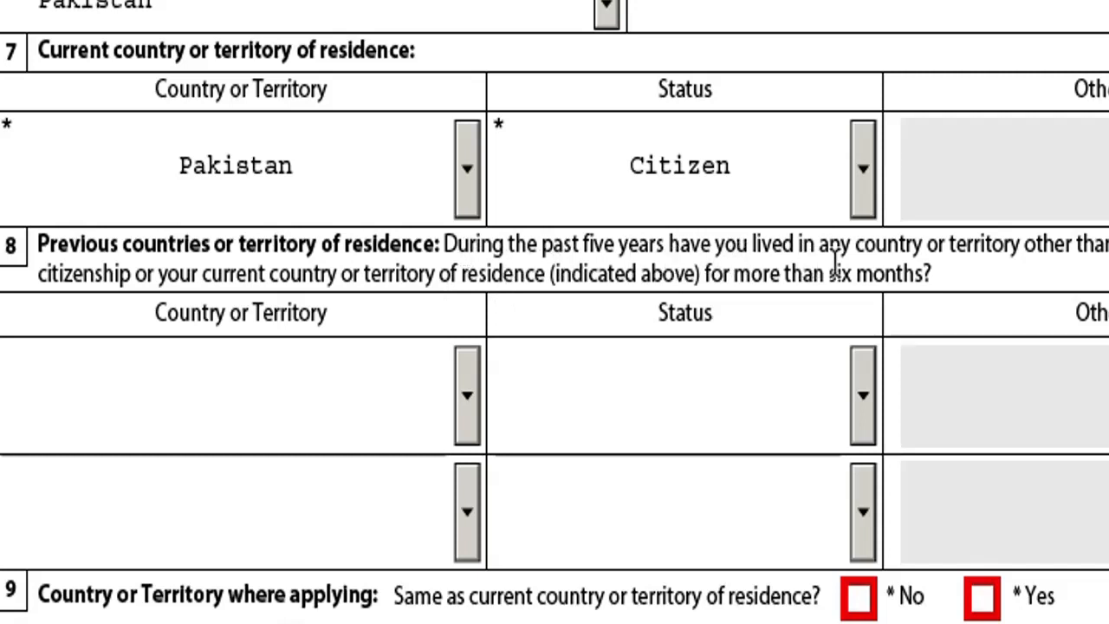
Tick Yes in Question 8 and fill the first row with Turkey, Worker status.
scroll(946, 291, "down", 2)
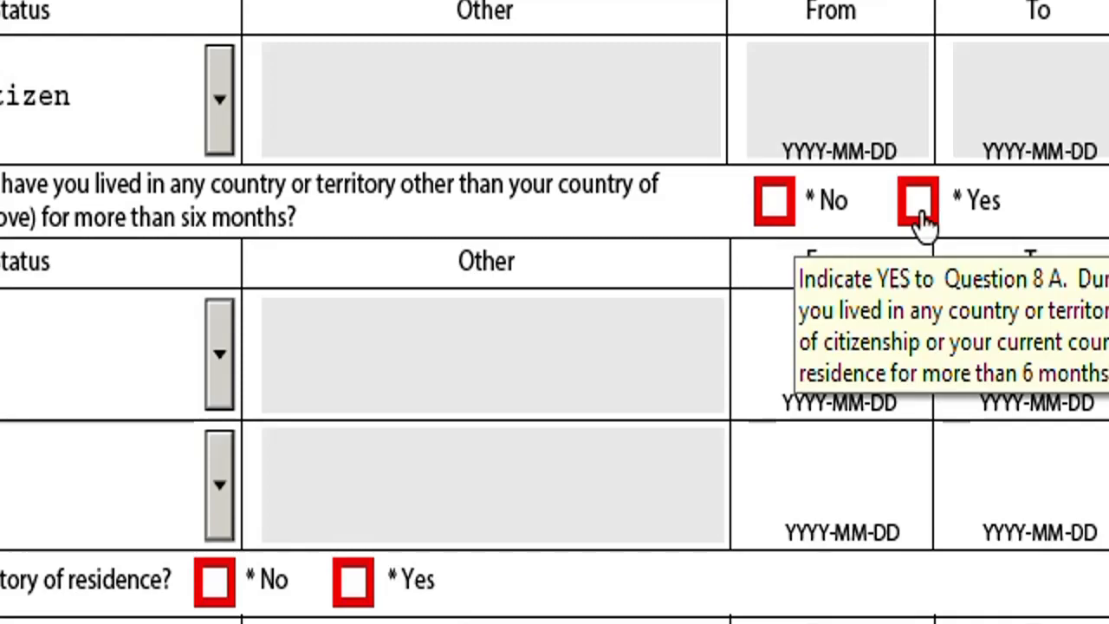
left_click(918, 203)
left_click(346, 424)
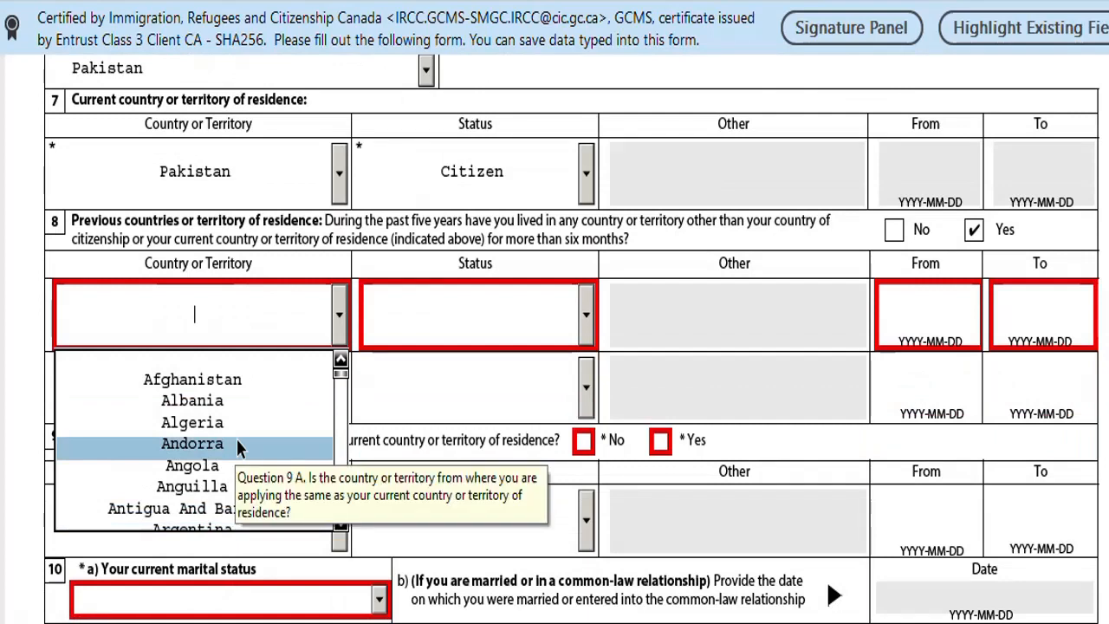
key("s")
key("s")
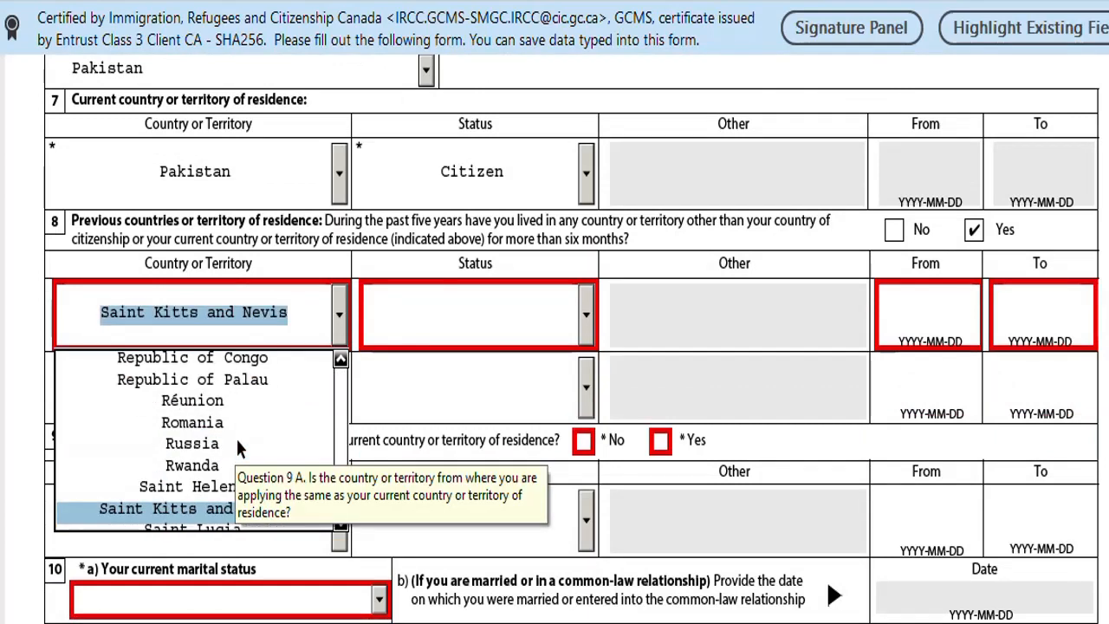
key("s")
key("Up")
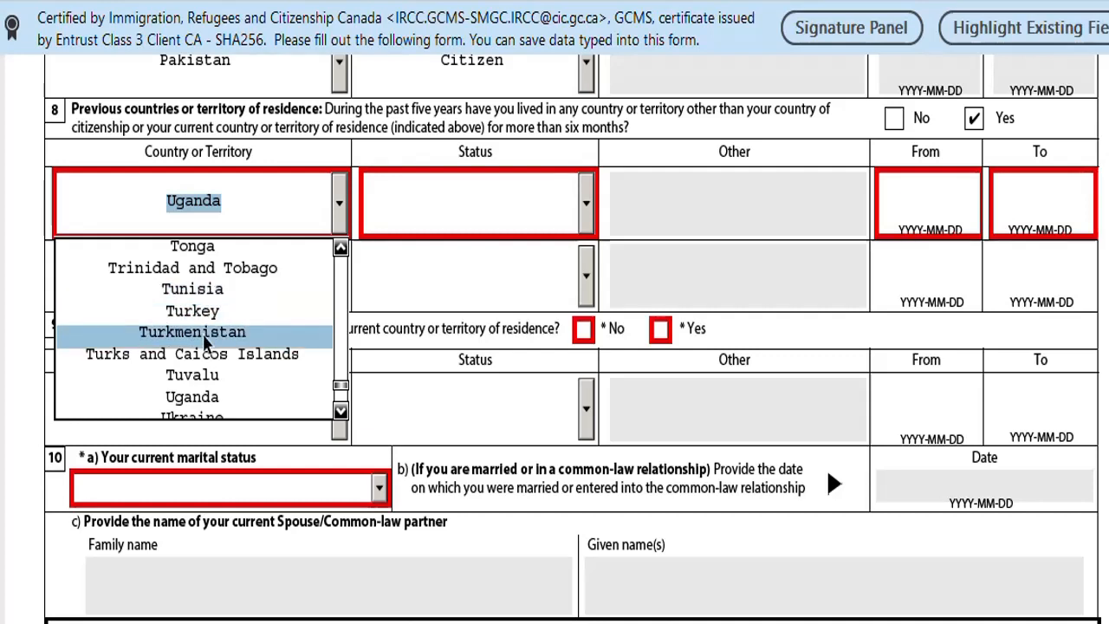
left_click(205, 312)
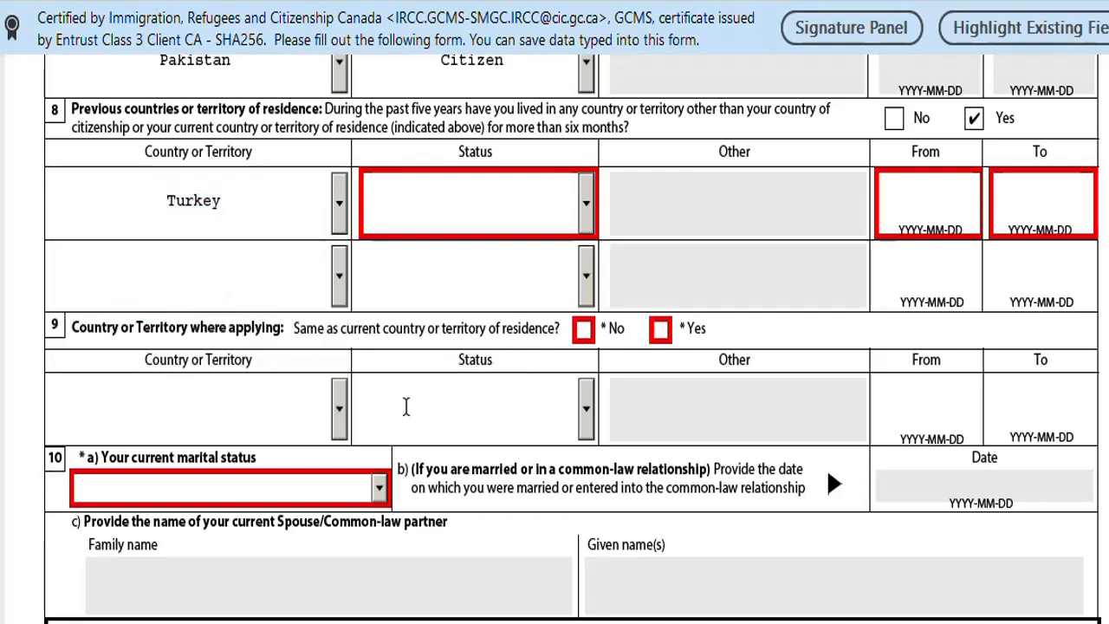
left_click(587, 215)
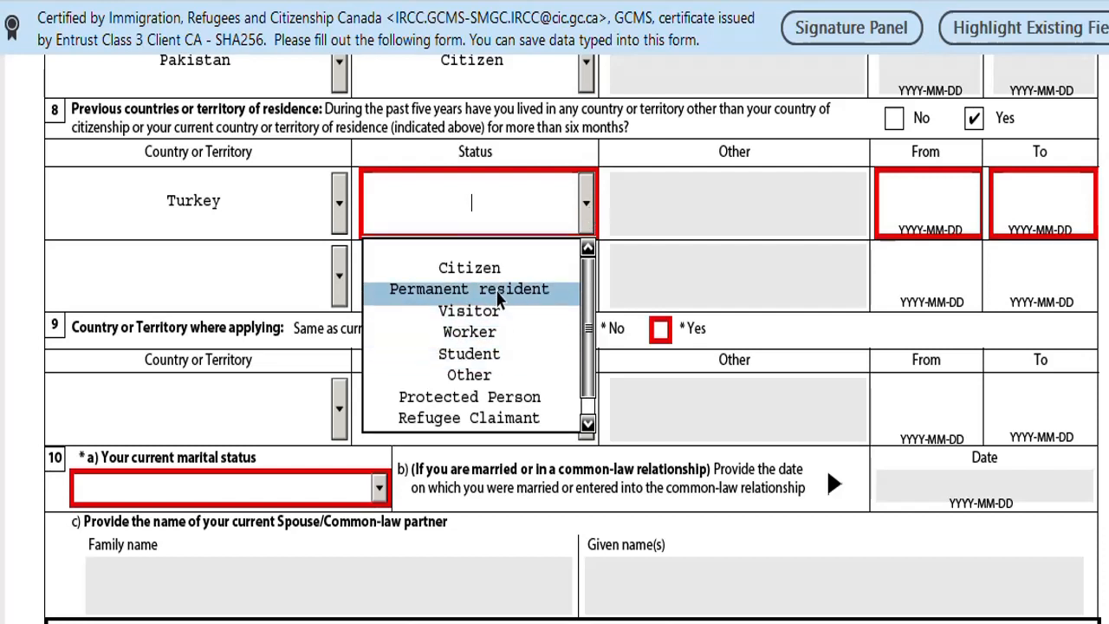
left_click(498, 333)
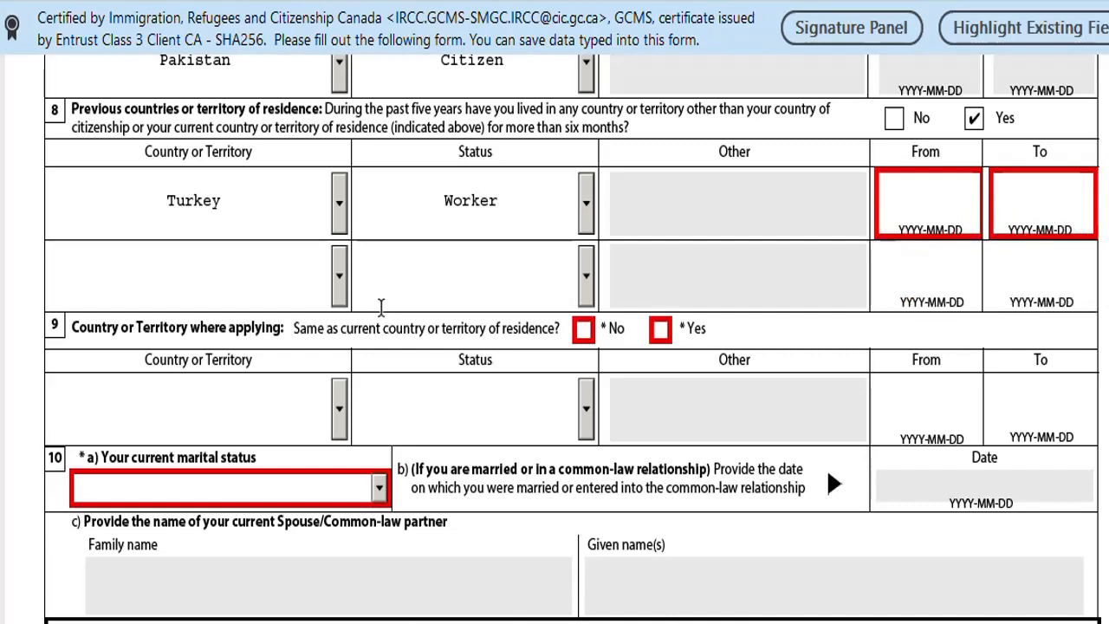
Fill the second previous-residence row with country Norway and status Worker.
left_click(339, 277)
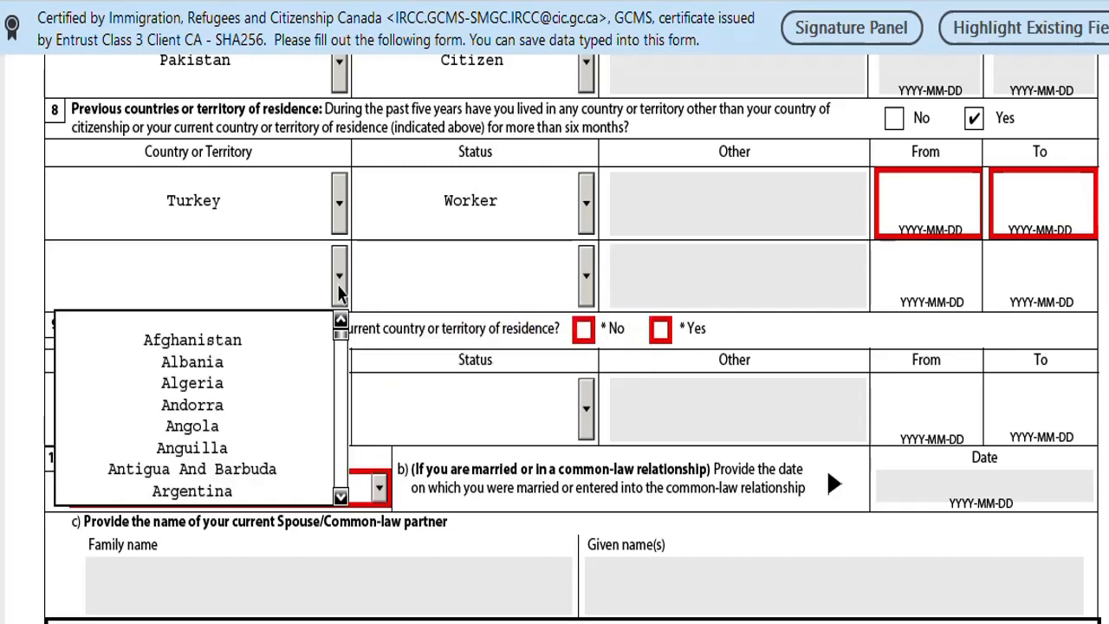
type("Namibia")
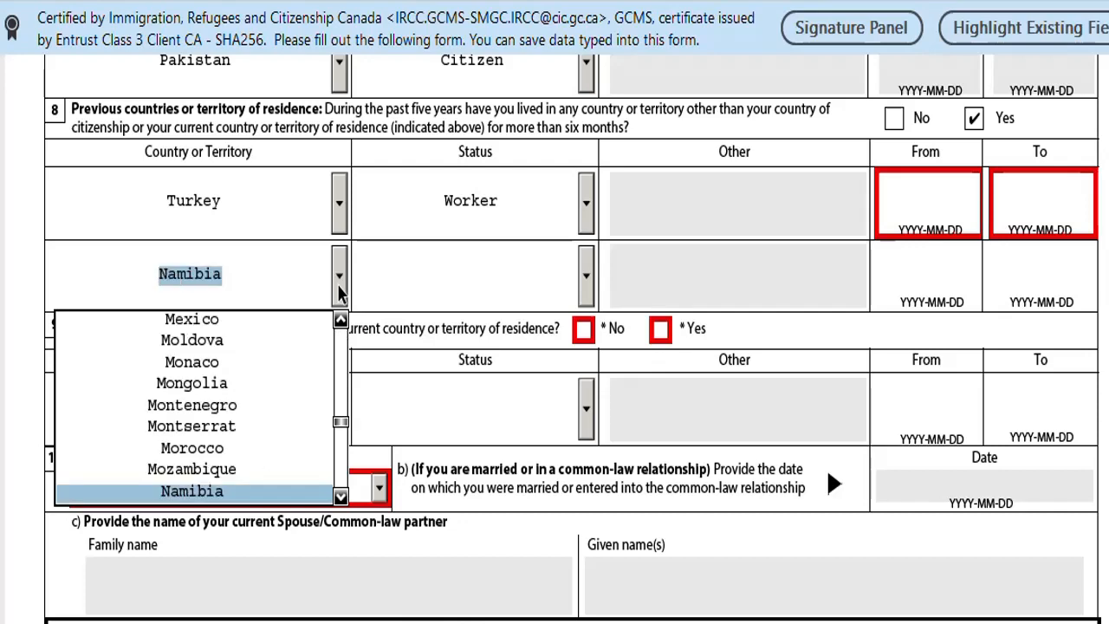
scroll(339, 284, "down", 2)
left_click_drag(339, 307, 340, 313)
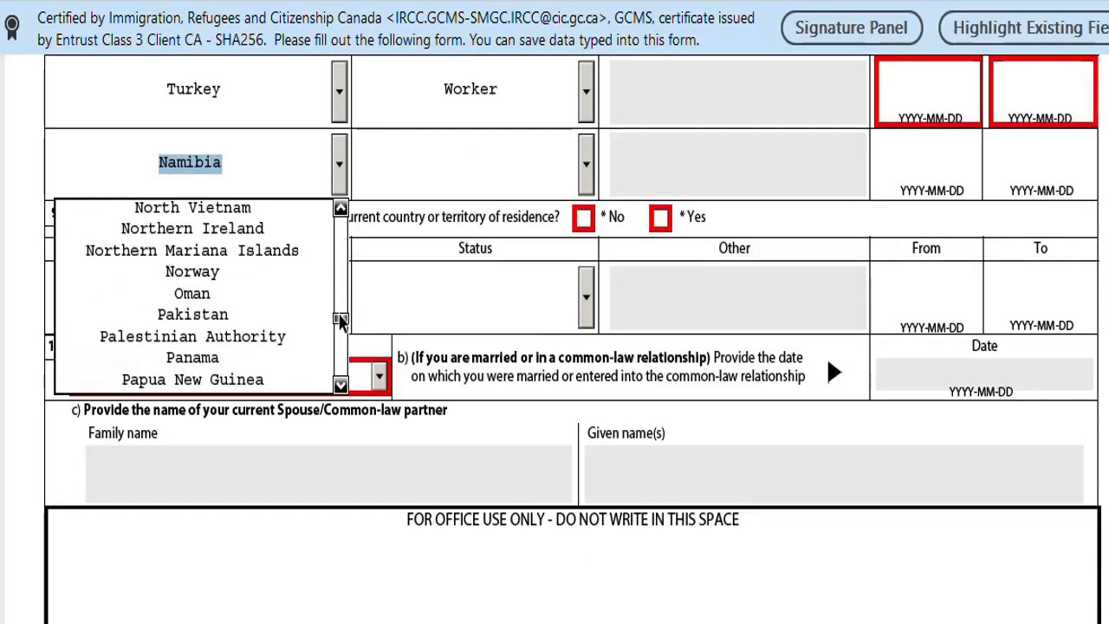
left_click(237, 275)
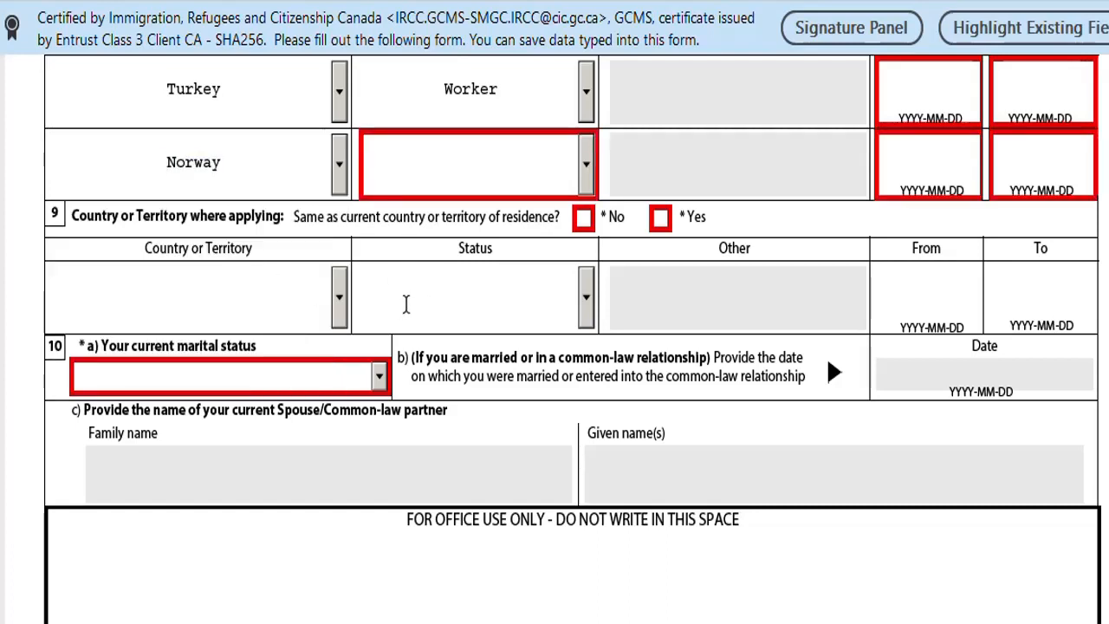
left_click(585, 180)
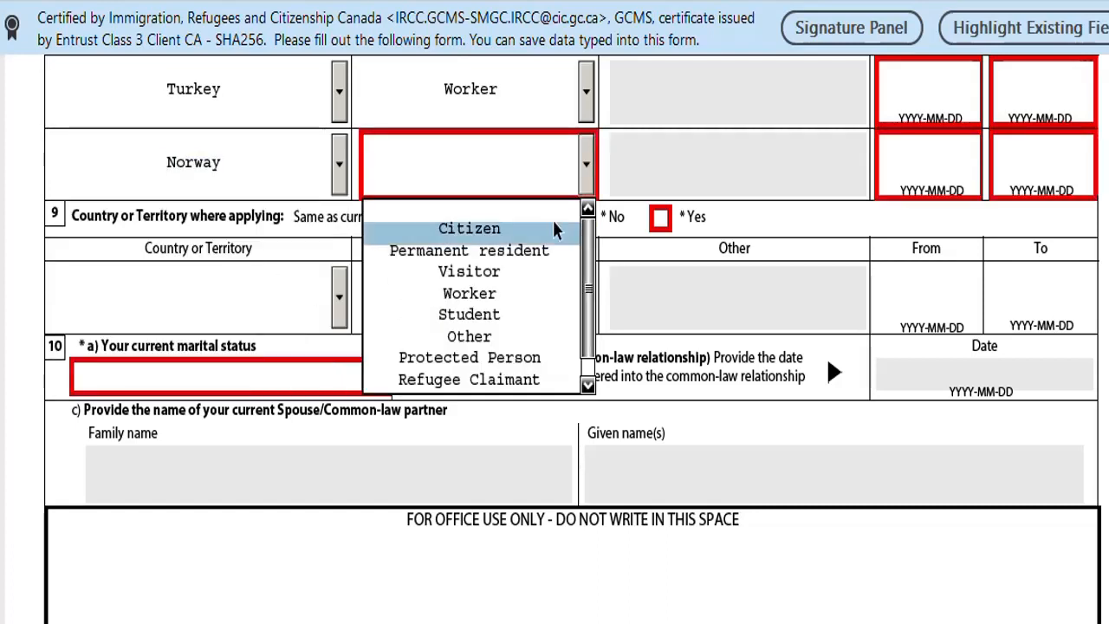
left_click(503, 299)
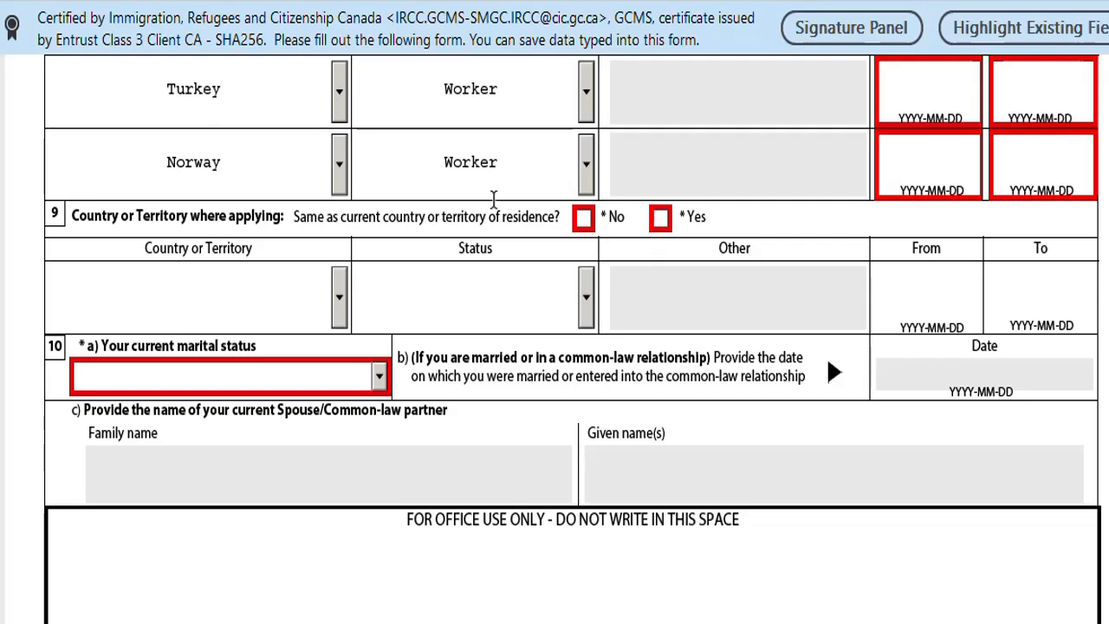
scroll(607, 272, "up", 5)
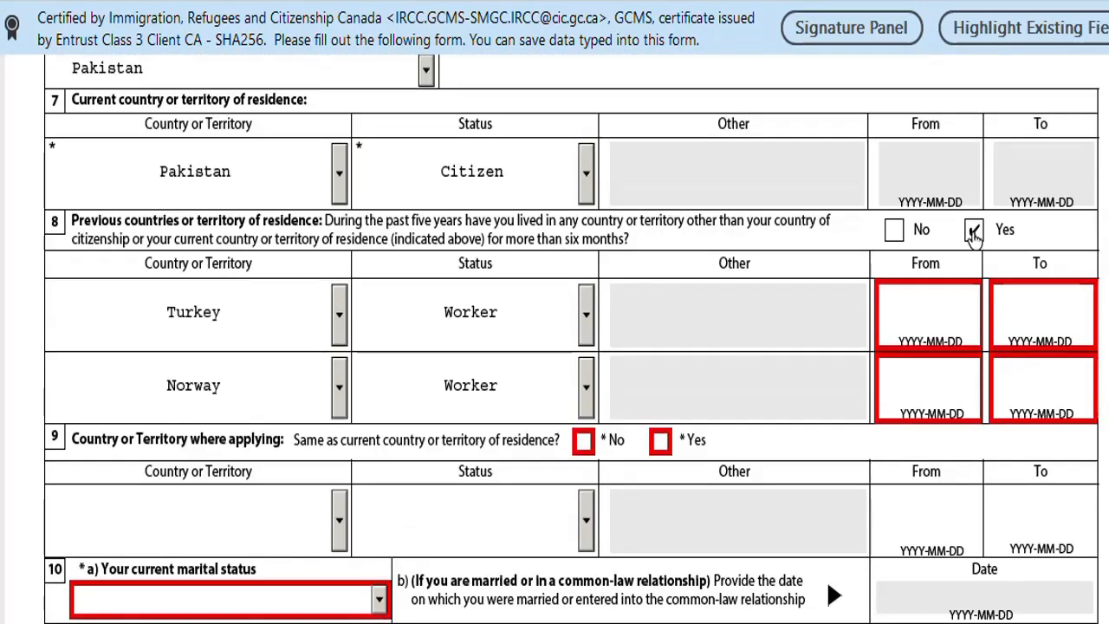
Switch question 8 from Yes to No so the Turkey and Norway residence rows clear.
left_click(972, 230)
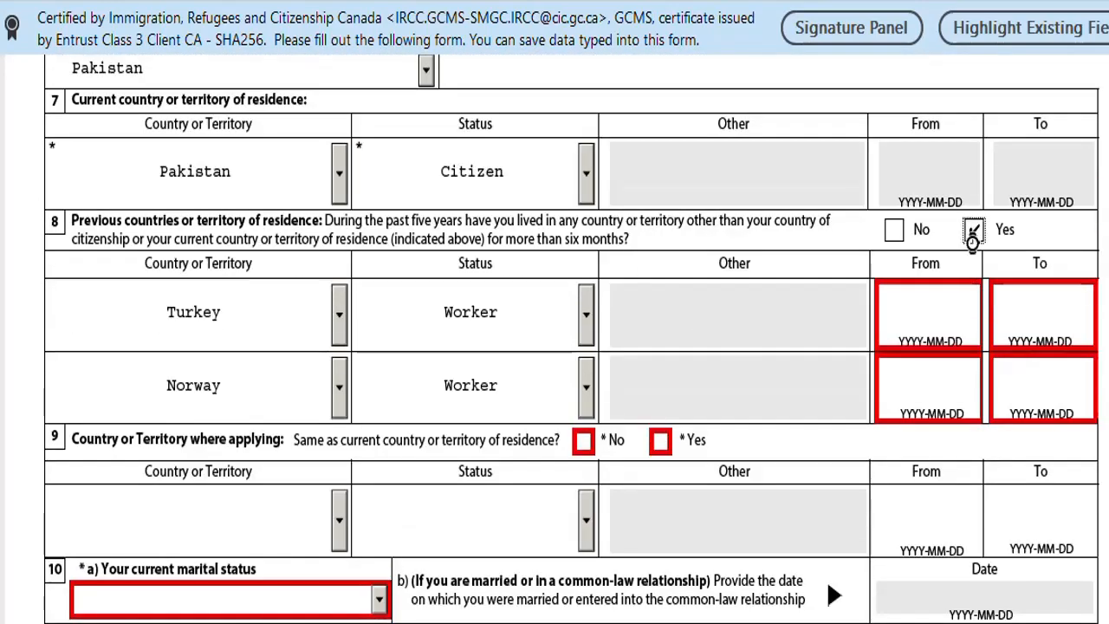
left_click(893, 229)
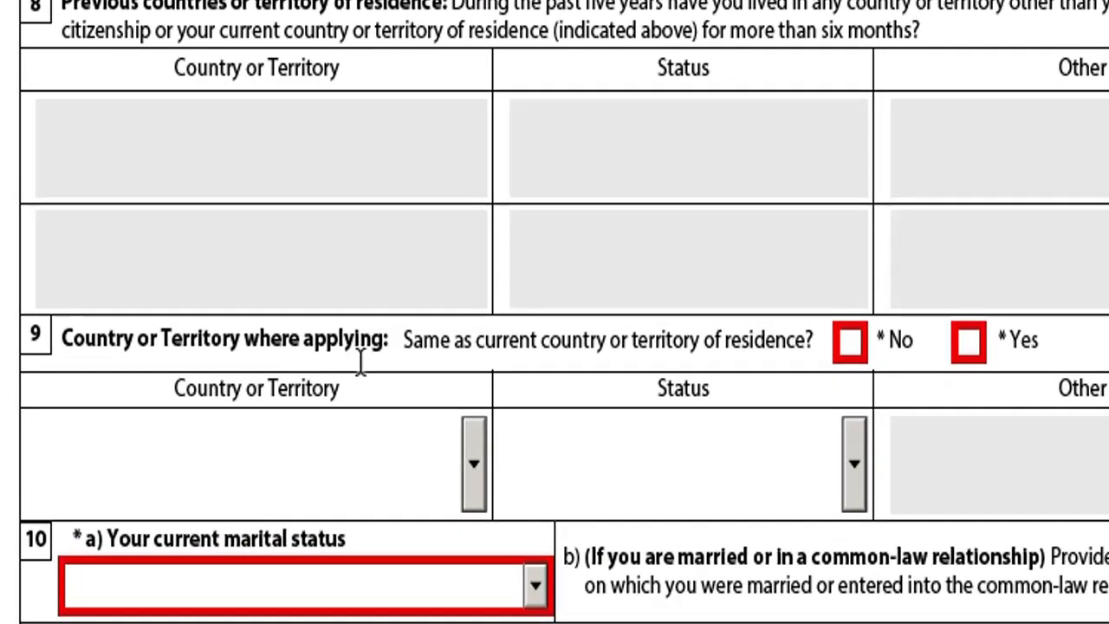
scroll(635, 228, "down", 1)
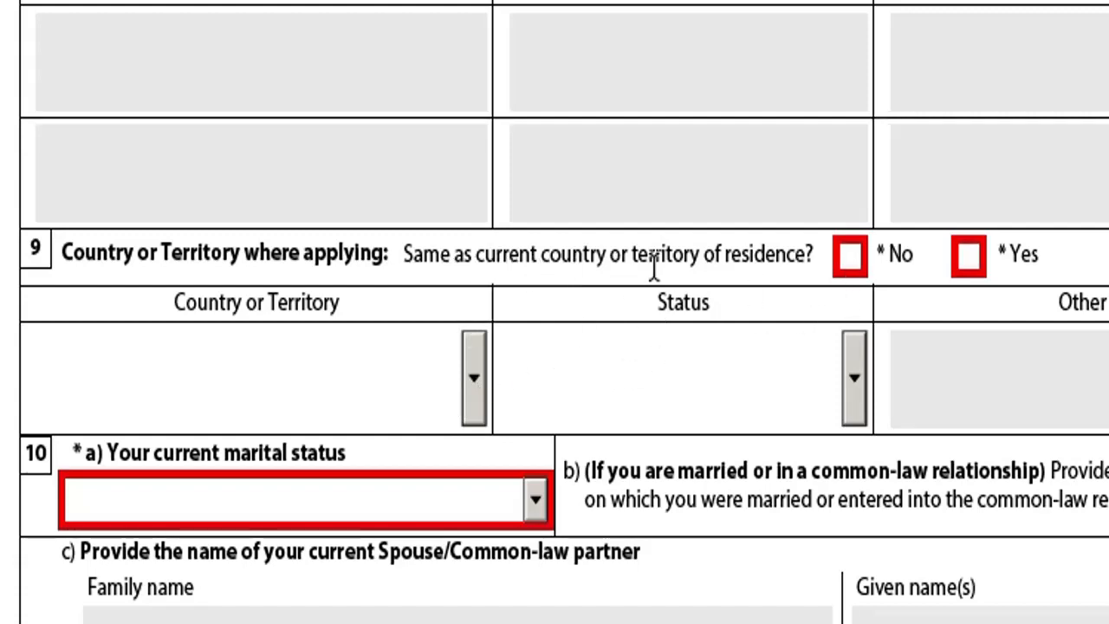
scroll(656, 267, "up", 2)
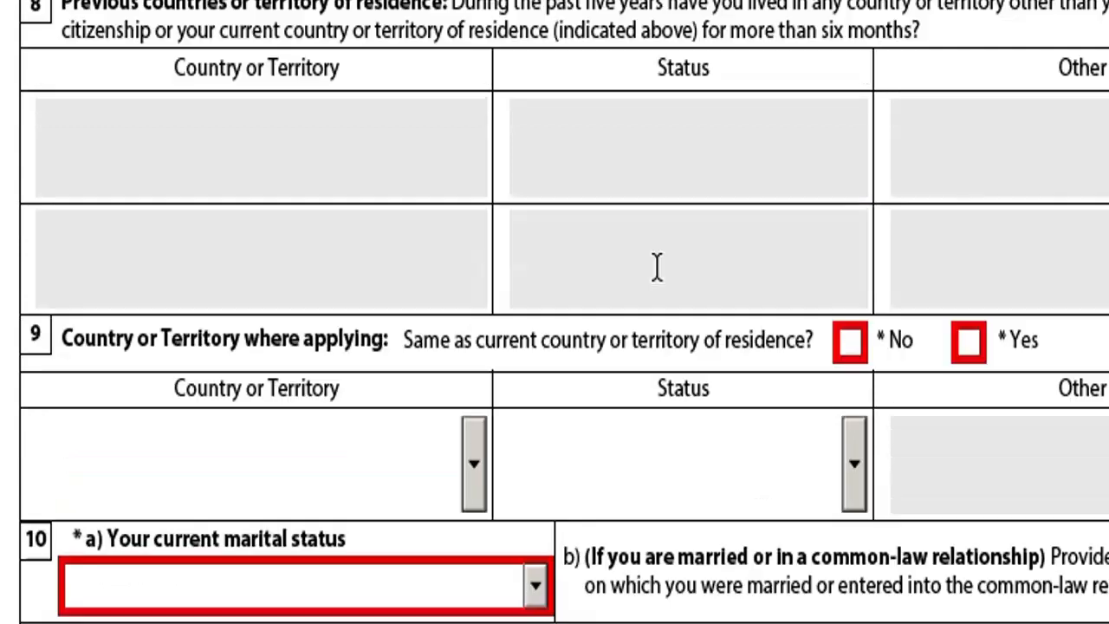
Answer question 9 Yes after briefly trying No with Afghanistan and Worker, leaving its row blank.
left_click(970, 344)
scroll(824, 451, "down", 1)
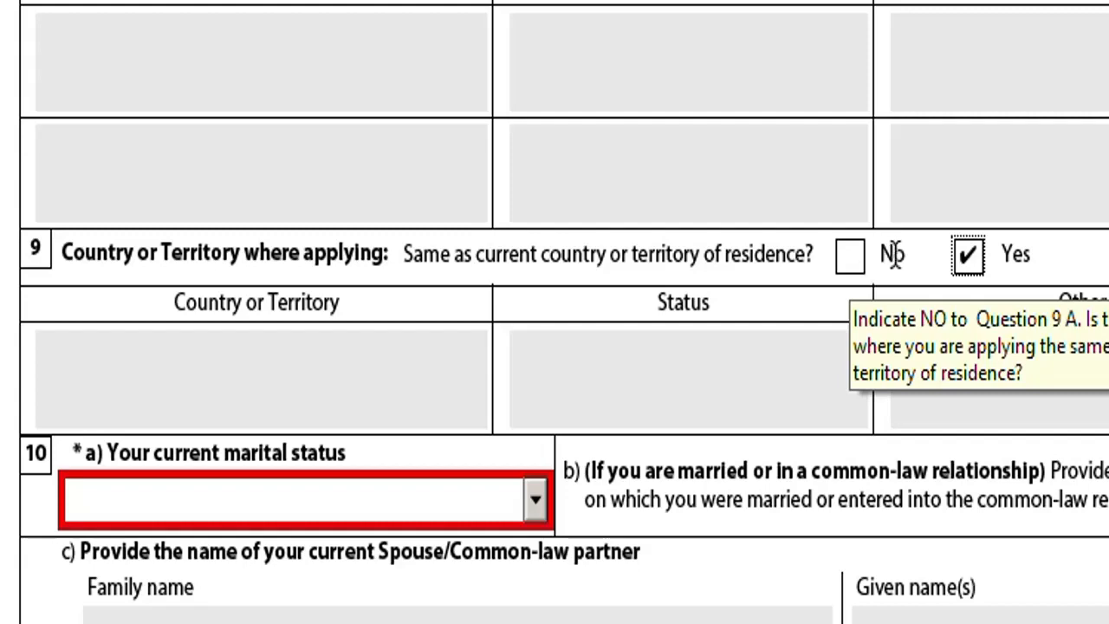
left_click(852, 255)
left_click(474, 377)
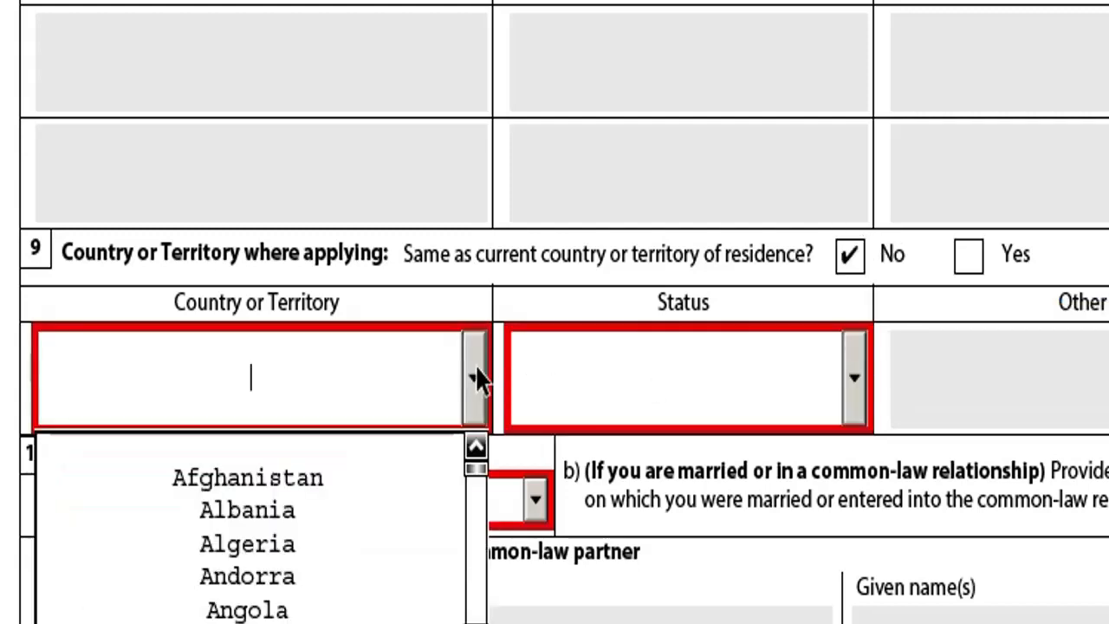
left_click(265, 477)
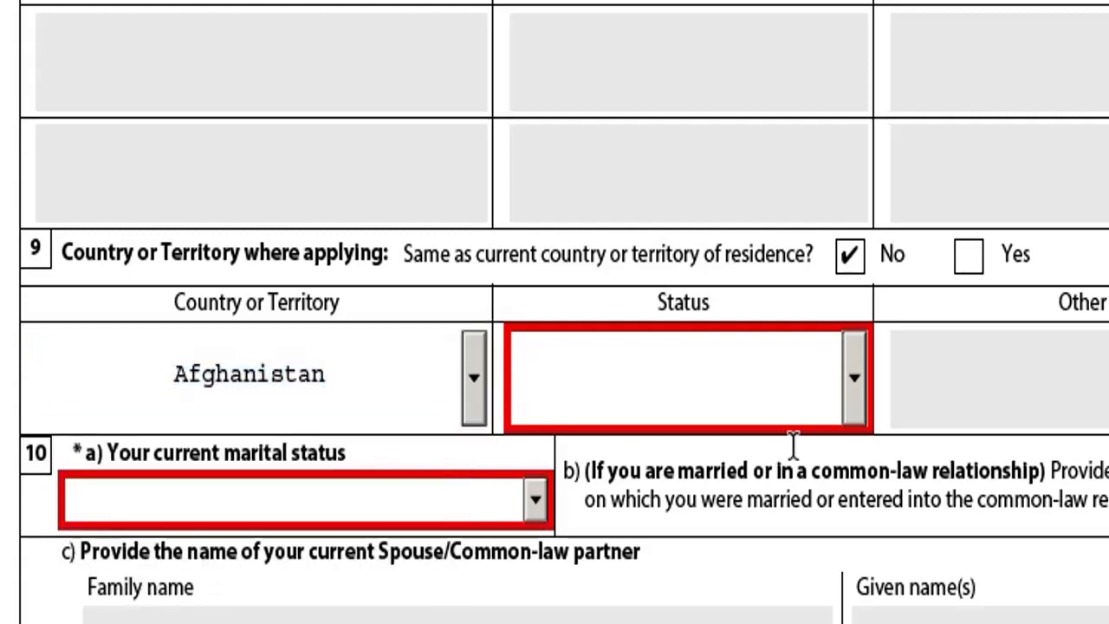
left_click(854, 378)
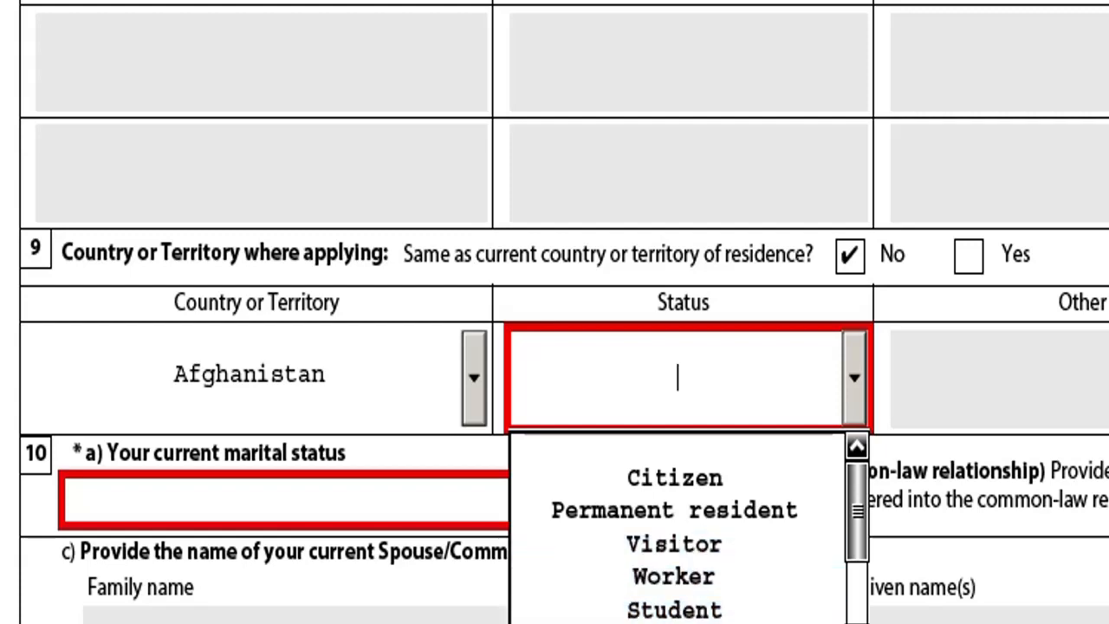
left_click(681, 582)
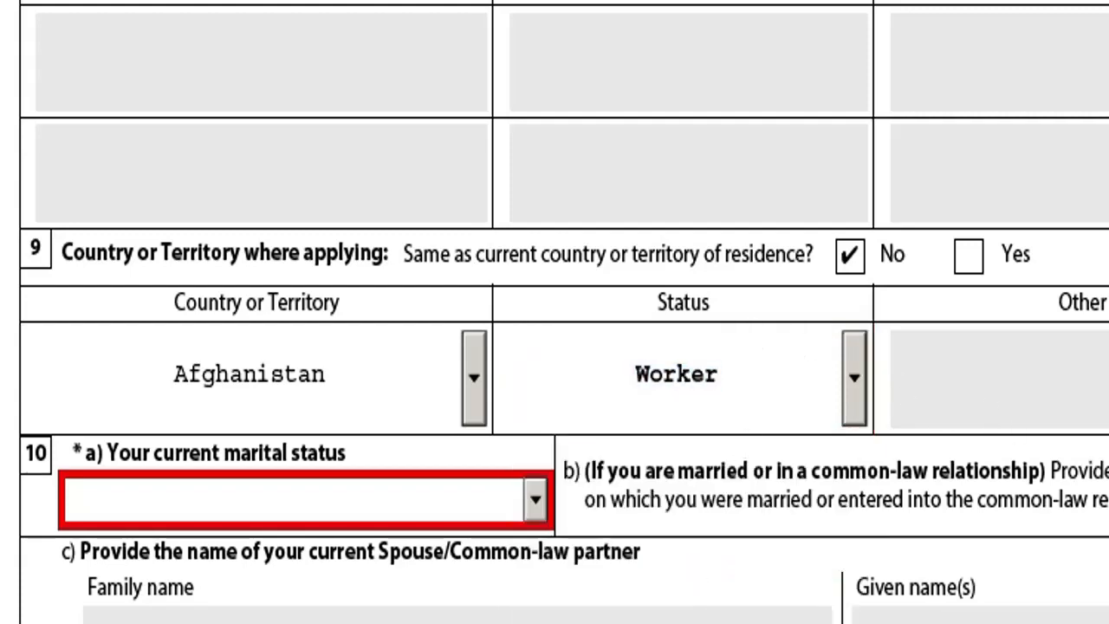
left_click(913, 469)
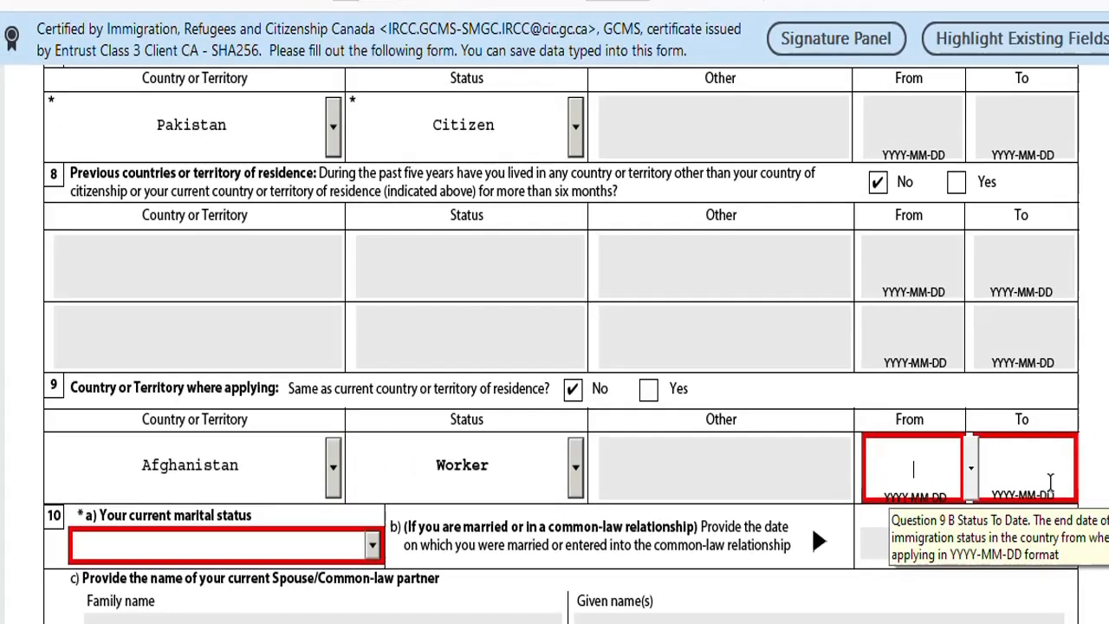
left_click(648, 391)
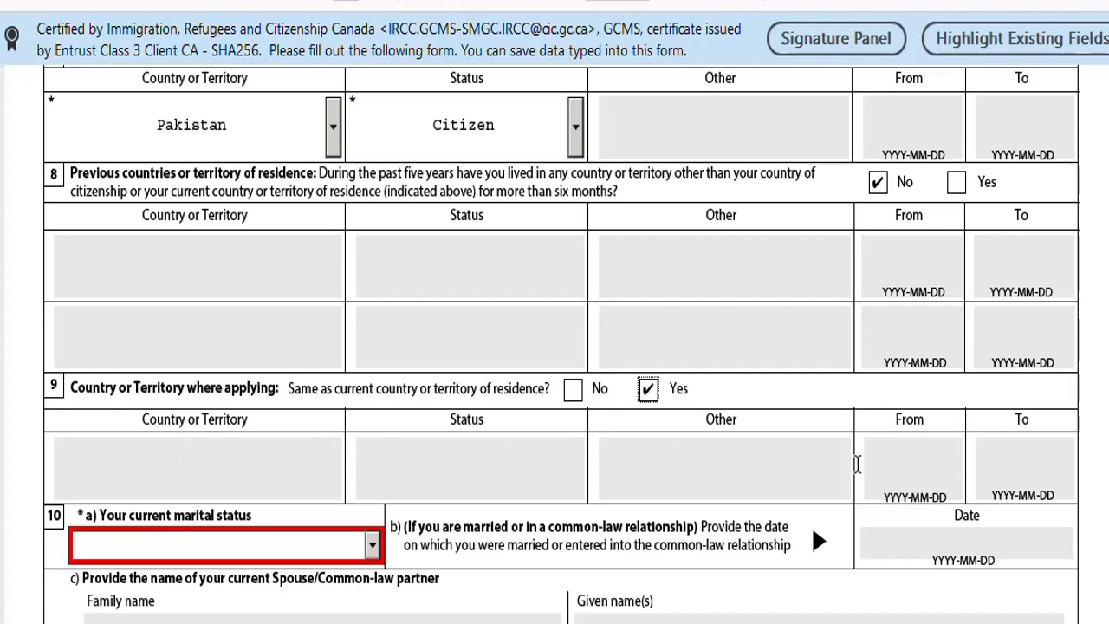
Choose Single as the question 10a marital status.
scroll(271, 448, "down", 3)
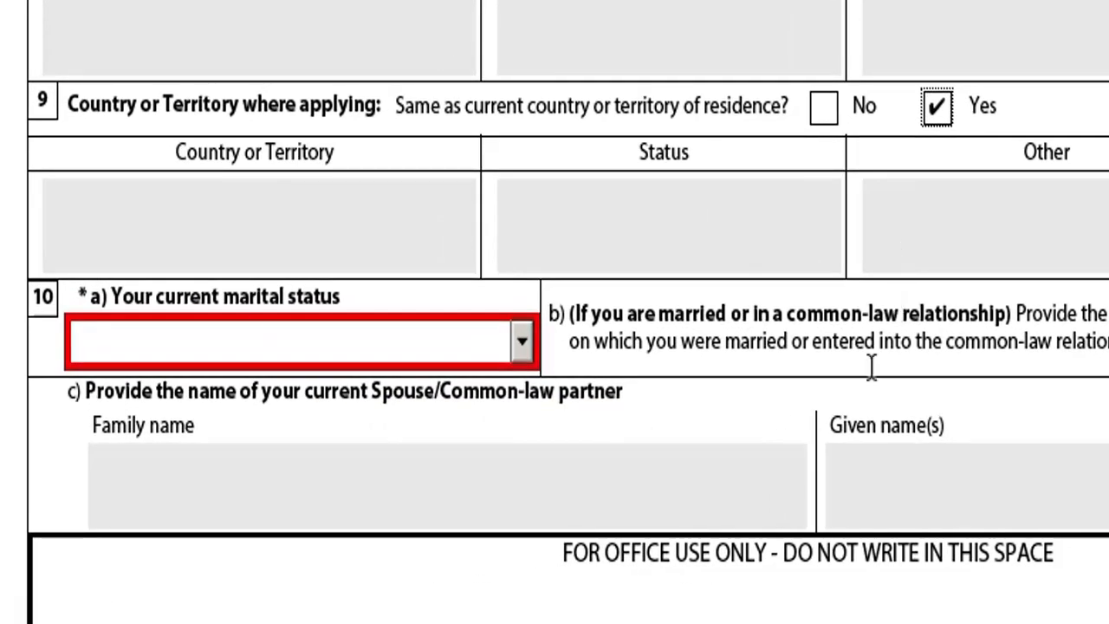
left_click(522, 347)
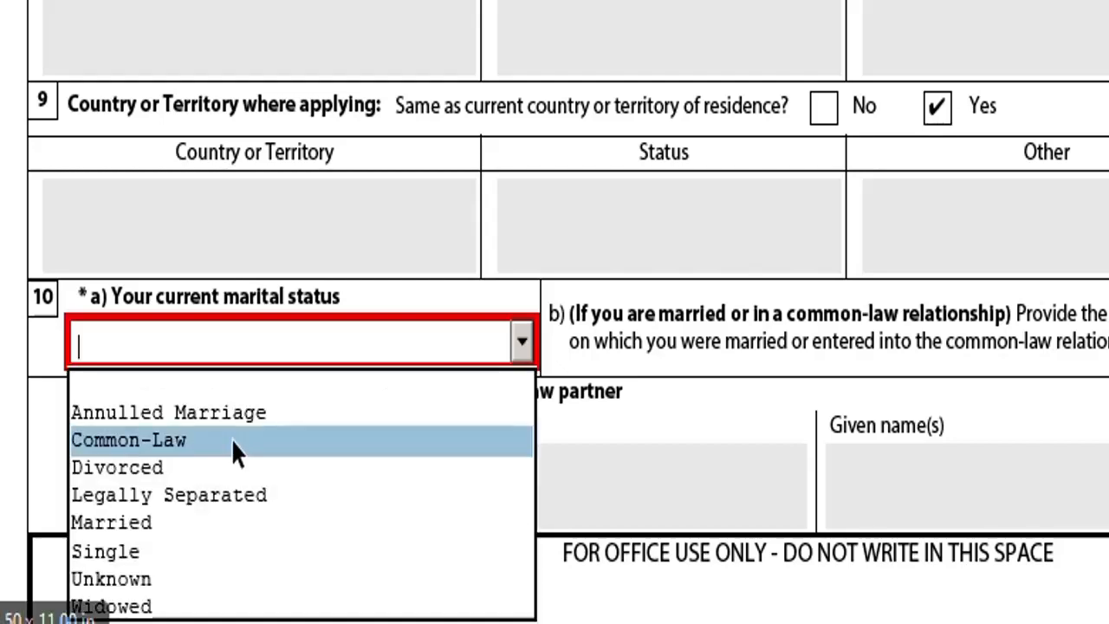
left_click(126, 558)
scroll(532, 383, "down", 2)
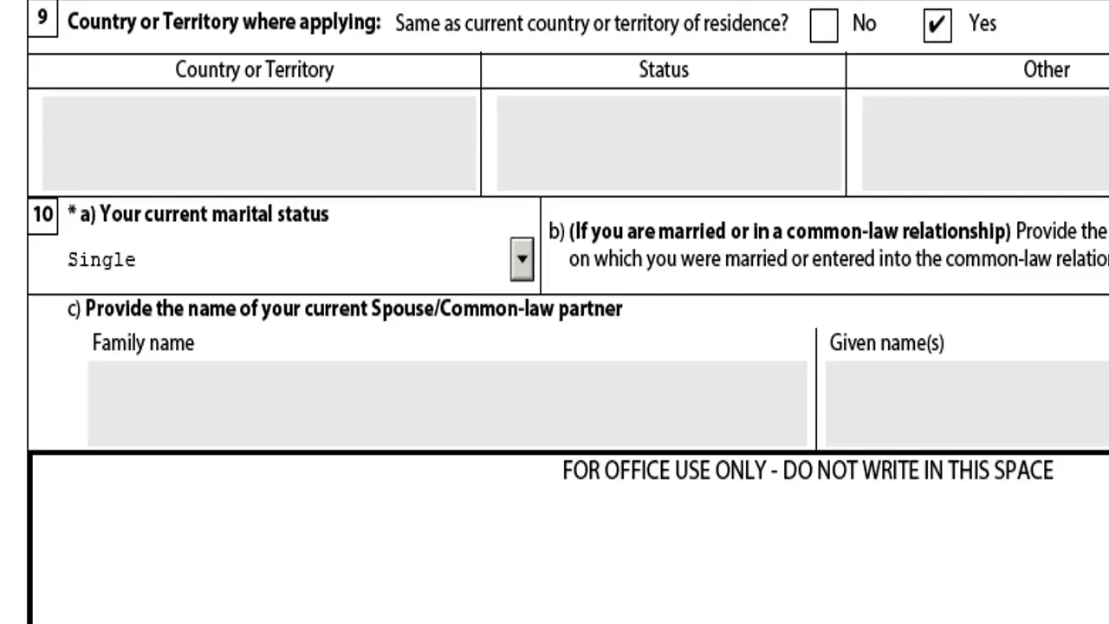
Try Married as the marital status, visiting the marriage date and spouse name fields.
left_click(524, 260)
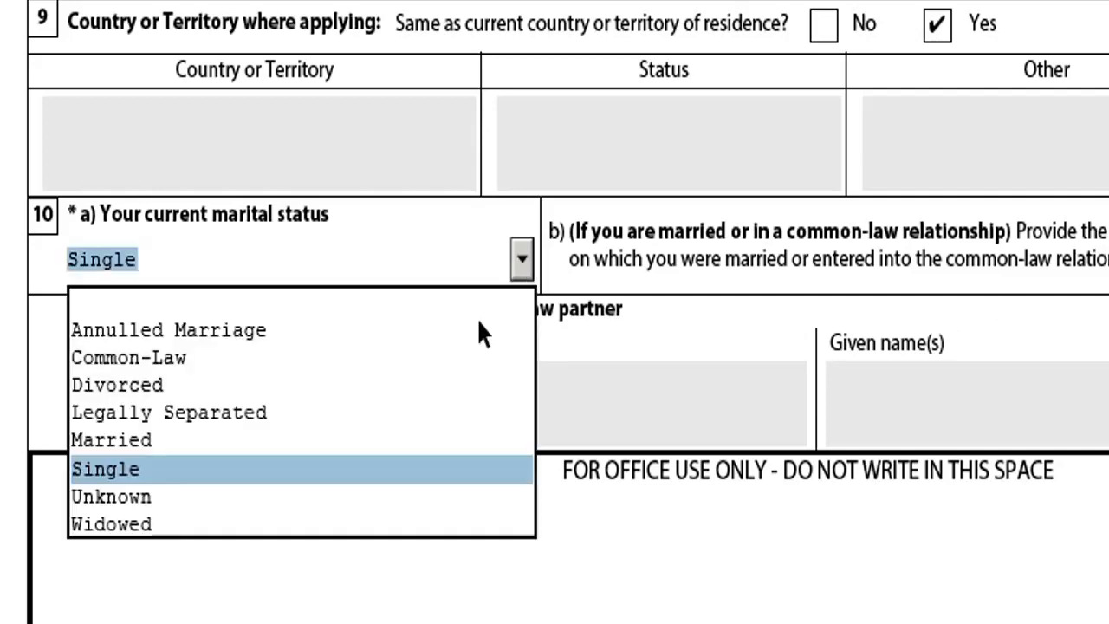
left_click(141, 438)
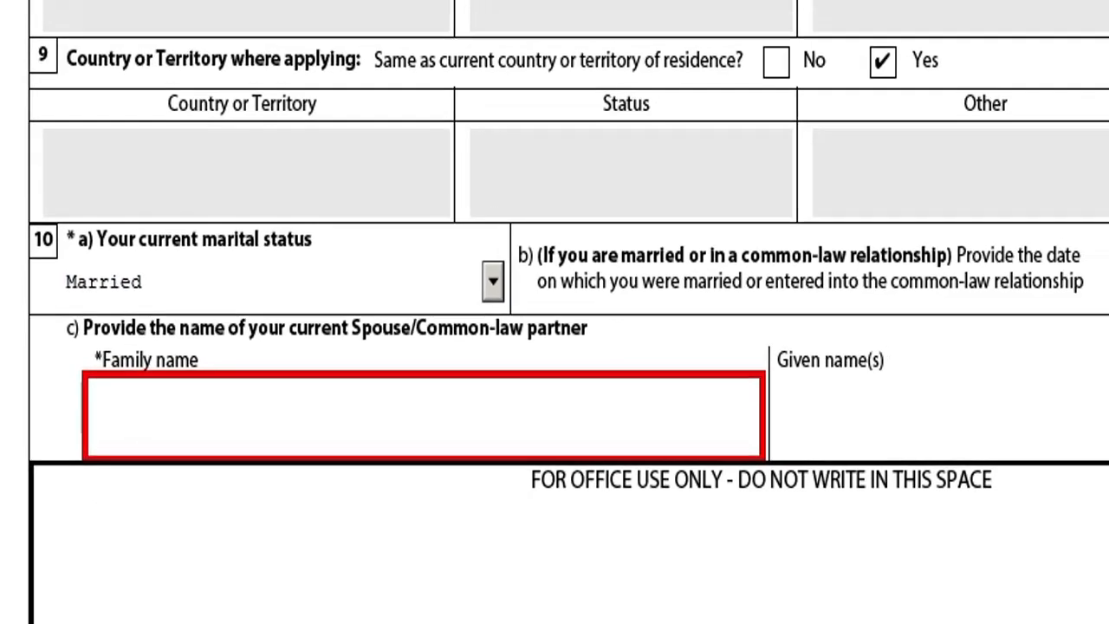
left_click(1022, 371)
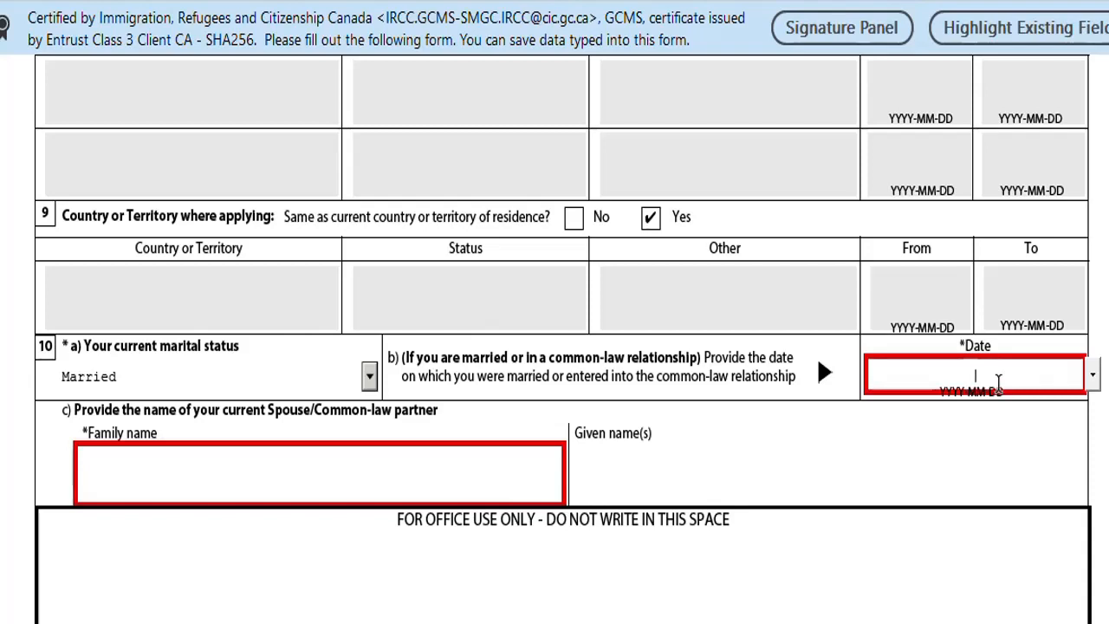
mouse_move(977, 390)
scroll(579, 391, "down", 1)
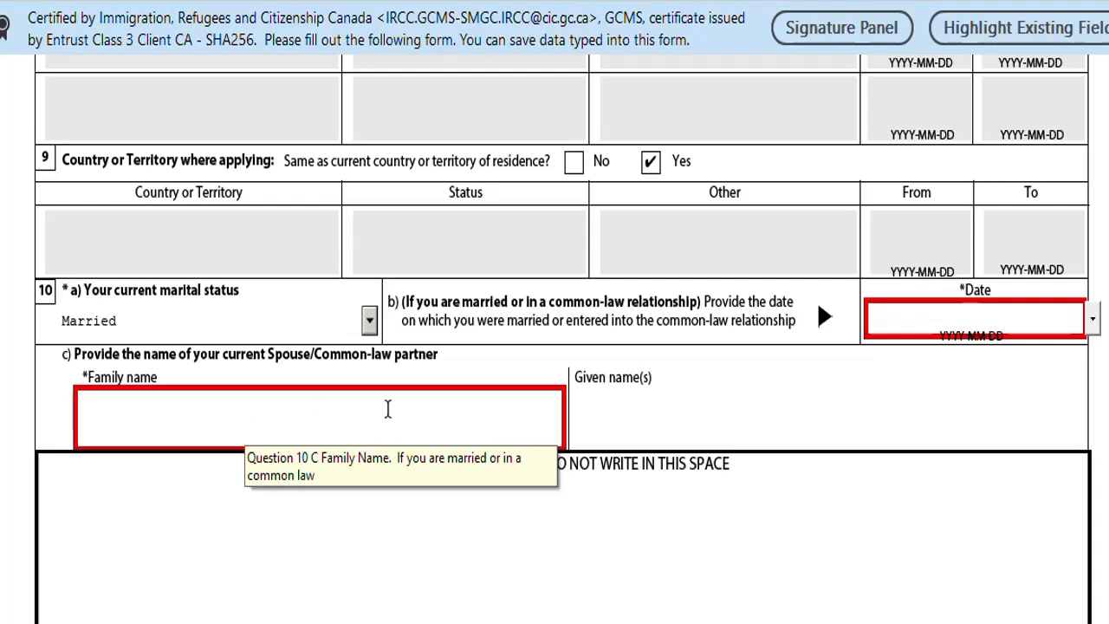
left_click(152, 411)
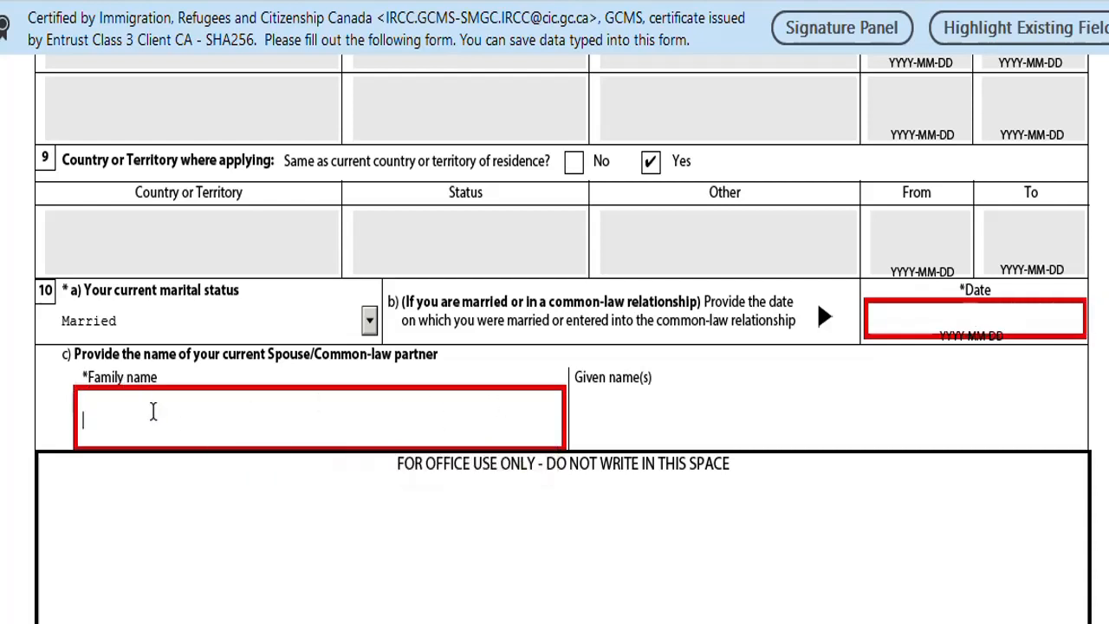
left_click(620, 419)
Set the marital status back to Single.
left_click(370, 322)
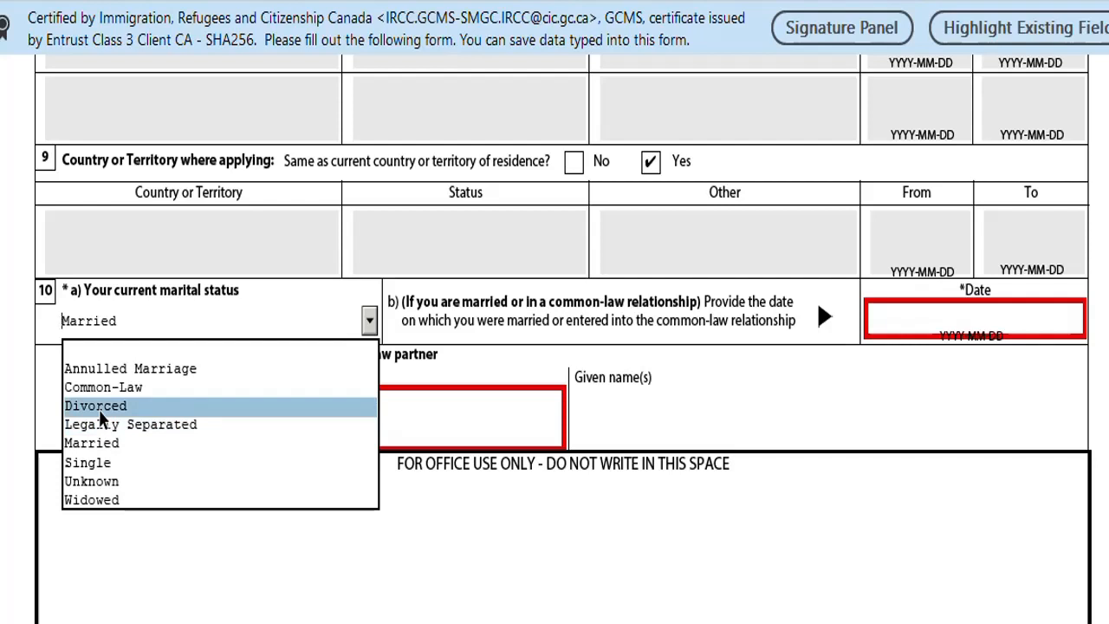
left_click(101, 464)
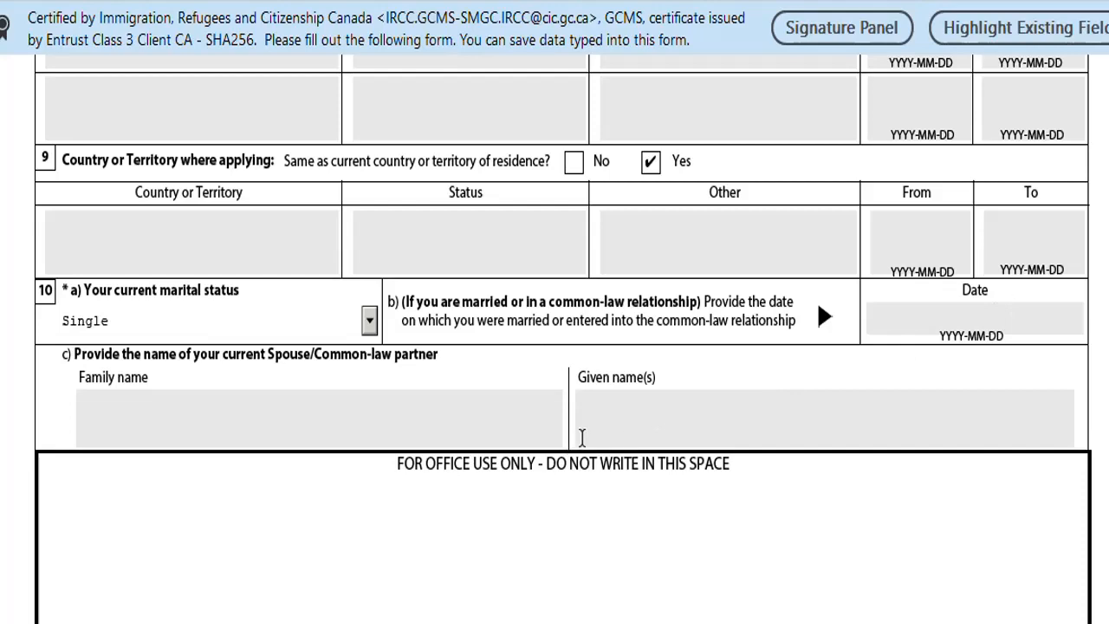
scroll(582, 437, "down", 5)
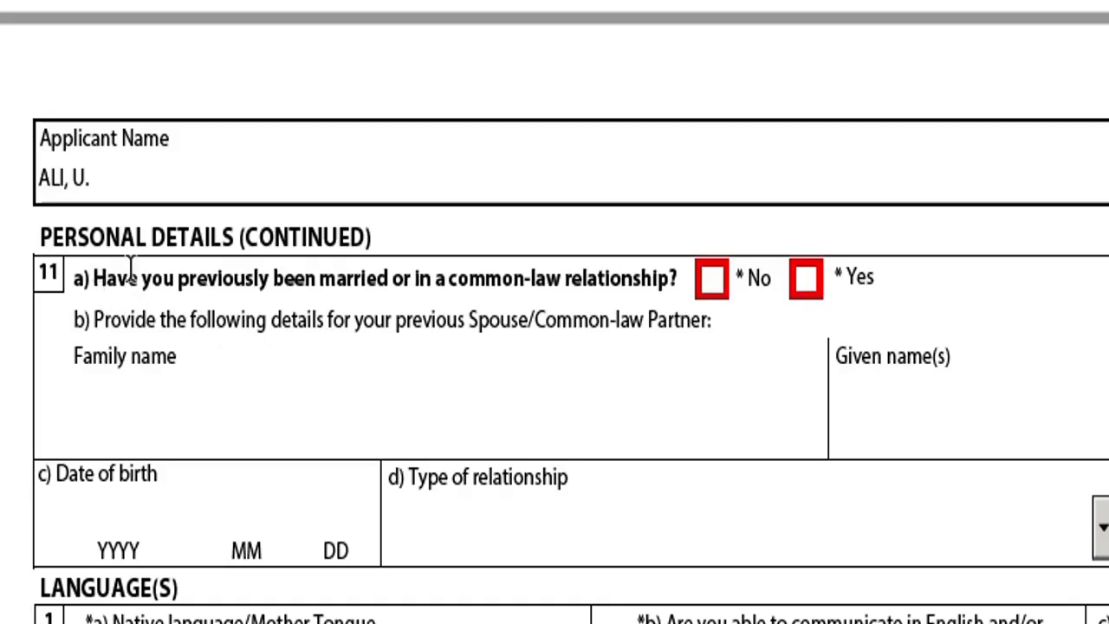
Look over the previous-spouse fields, then tick No for question 11a previous marriage or common-law.
left_click_drag(131, 269, 357, 251)
scroll(695, 165, "down", 2)
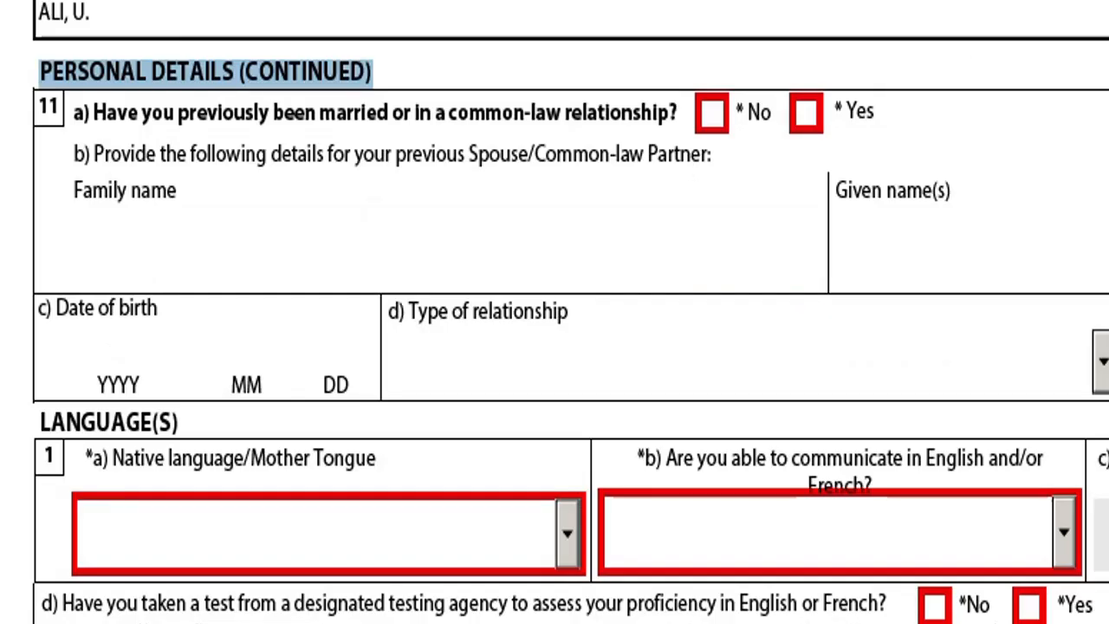
scroll(1005, 125, "down", 2)
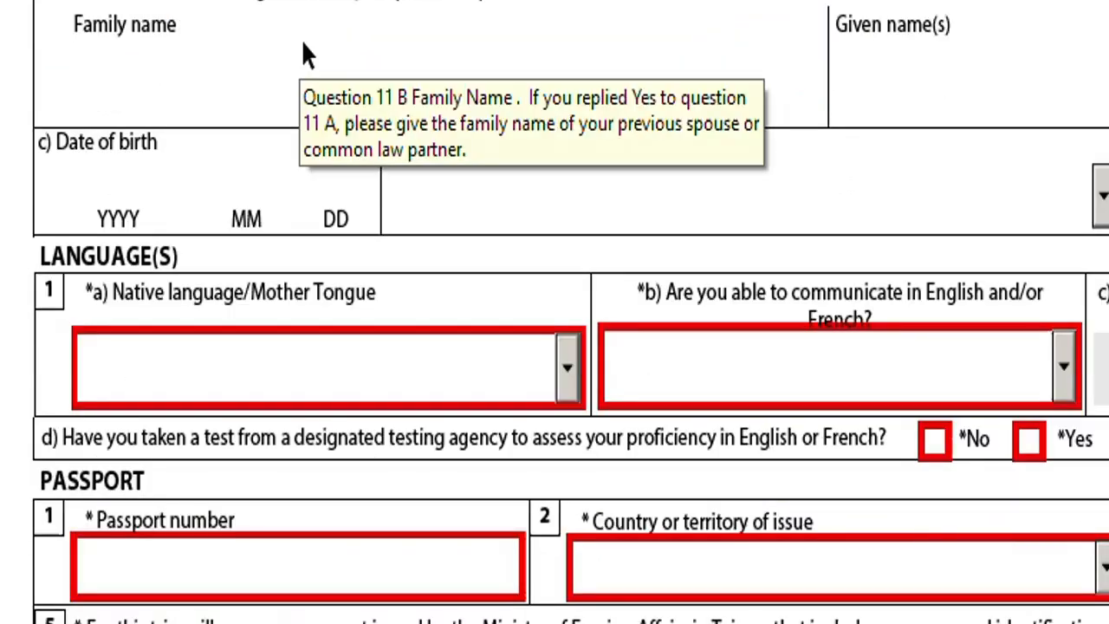
left_click(123, 106)
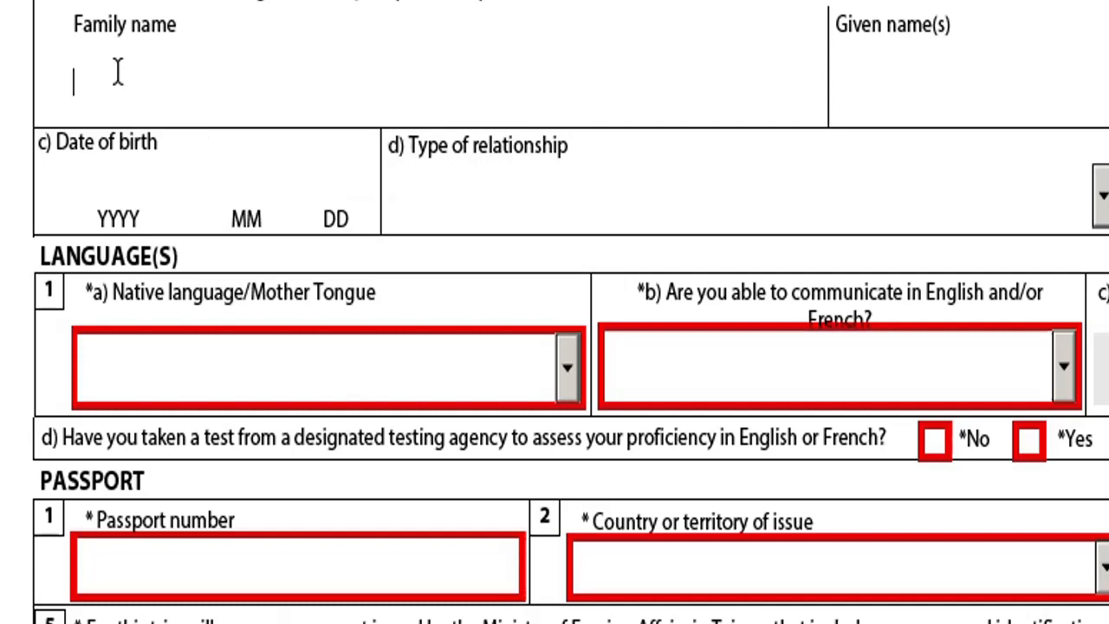
left_click(911, 74)
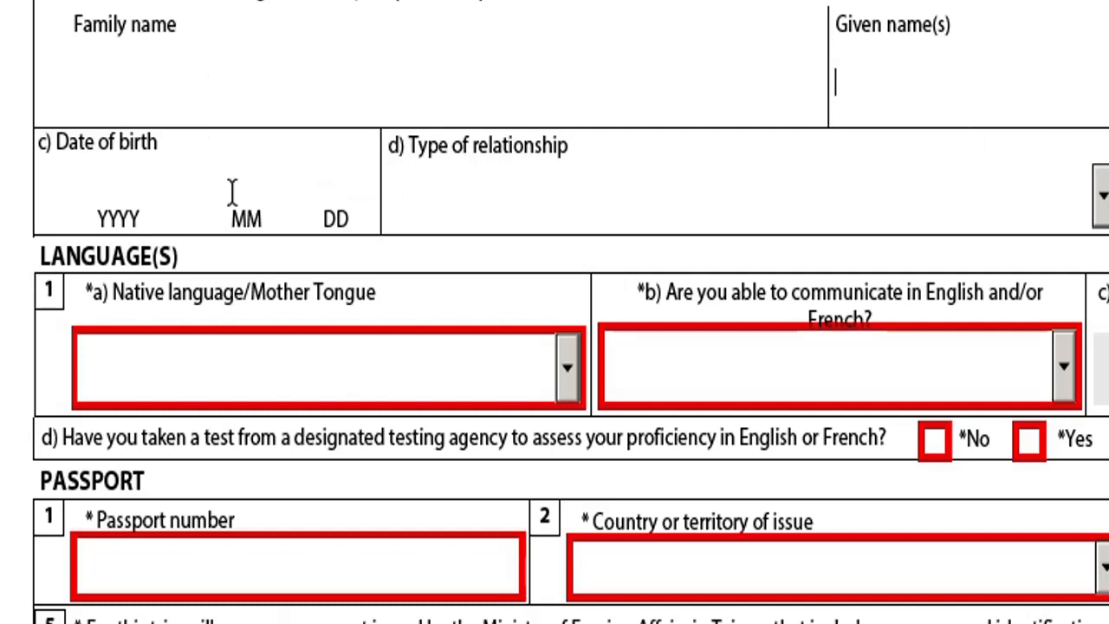
left_click(117, 216)
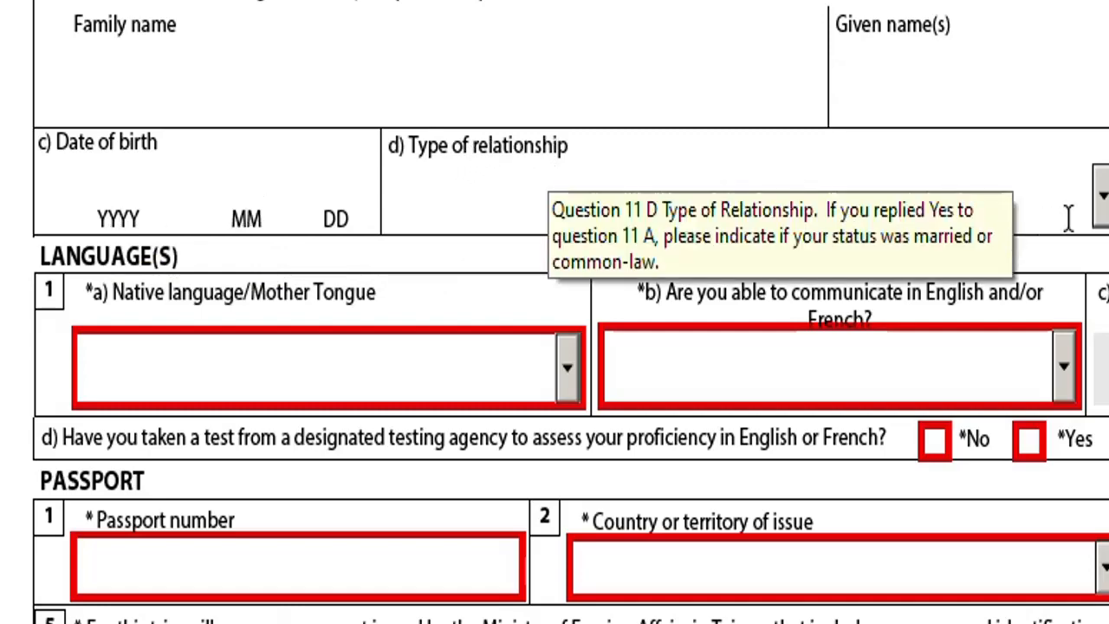
left_click(1098, 196)
left_click(1100, 196)
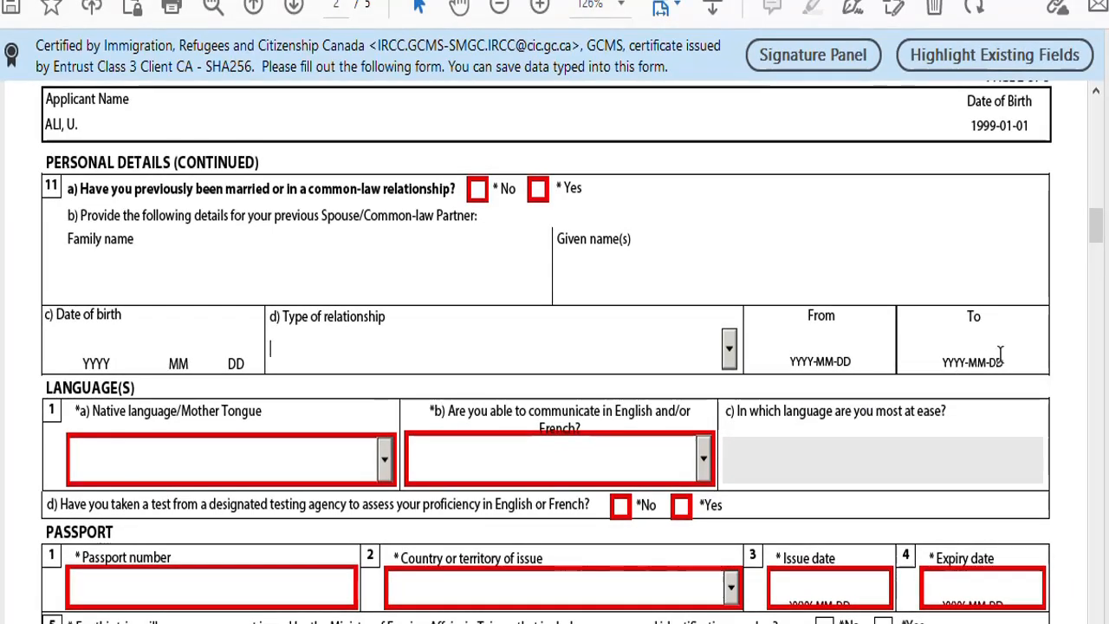
left_click(477, 192)
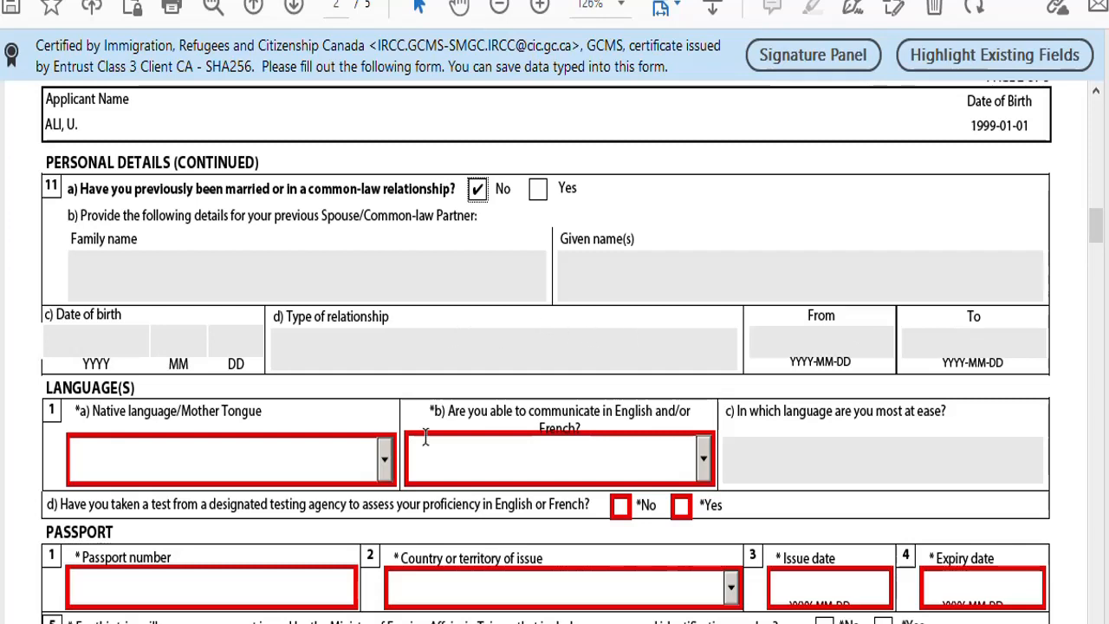
scroll(425, 438, "down", 3)
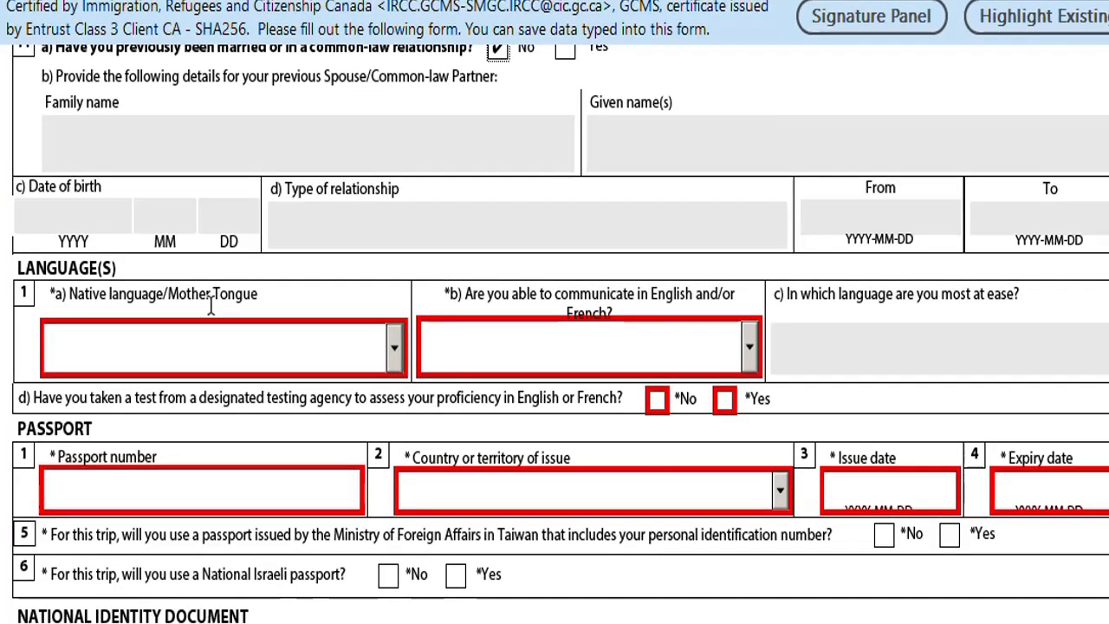
Set the native language to Urdu and English as the language of communication.
left_click(393, 350)
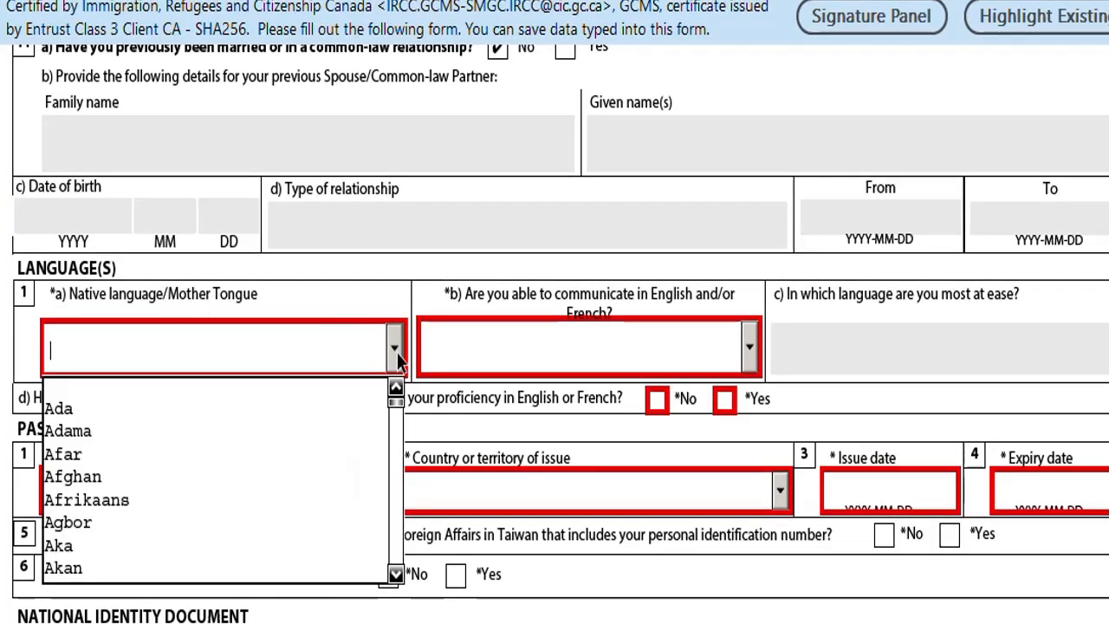
type("u")
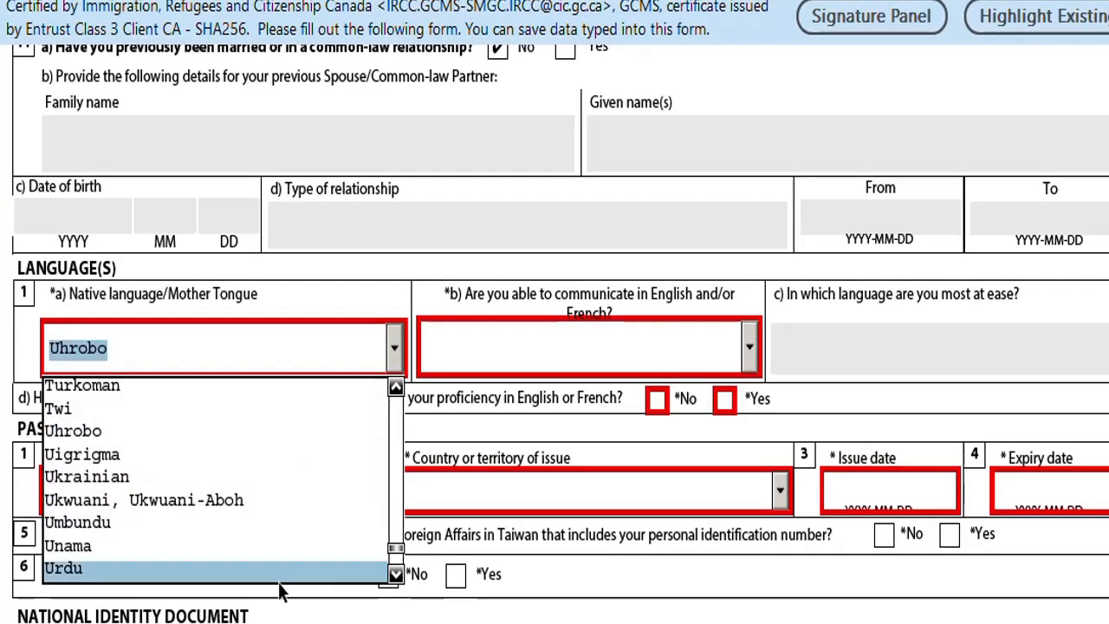
left_click(347, 573)
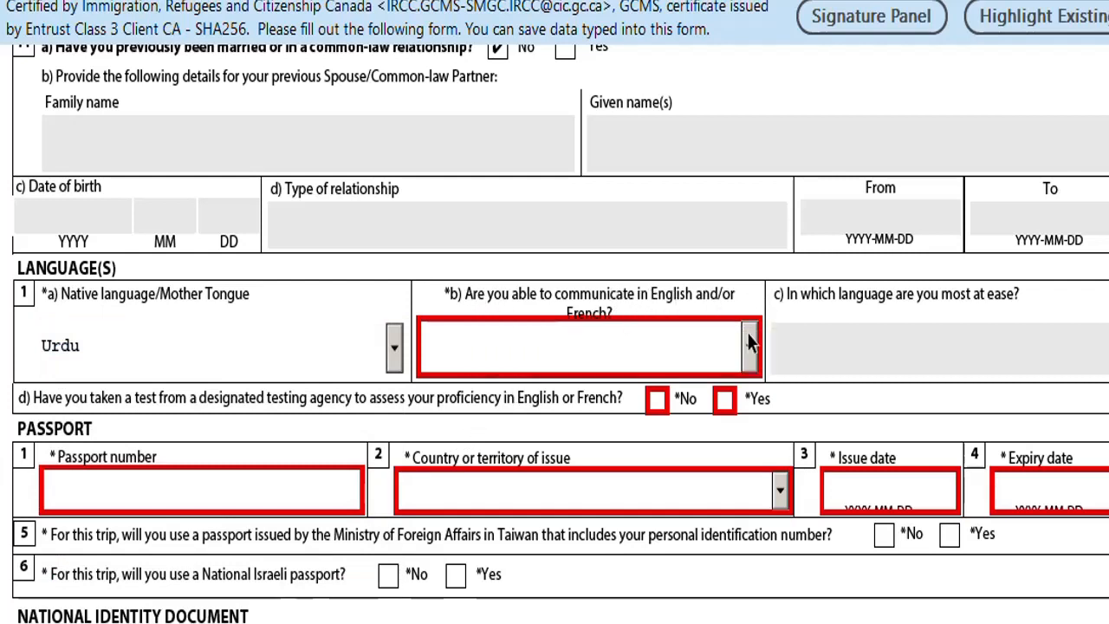
left_click(748, 346)
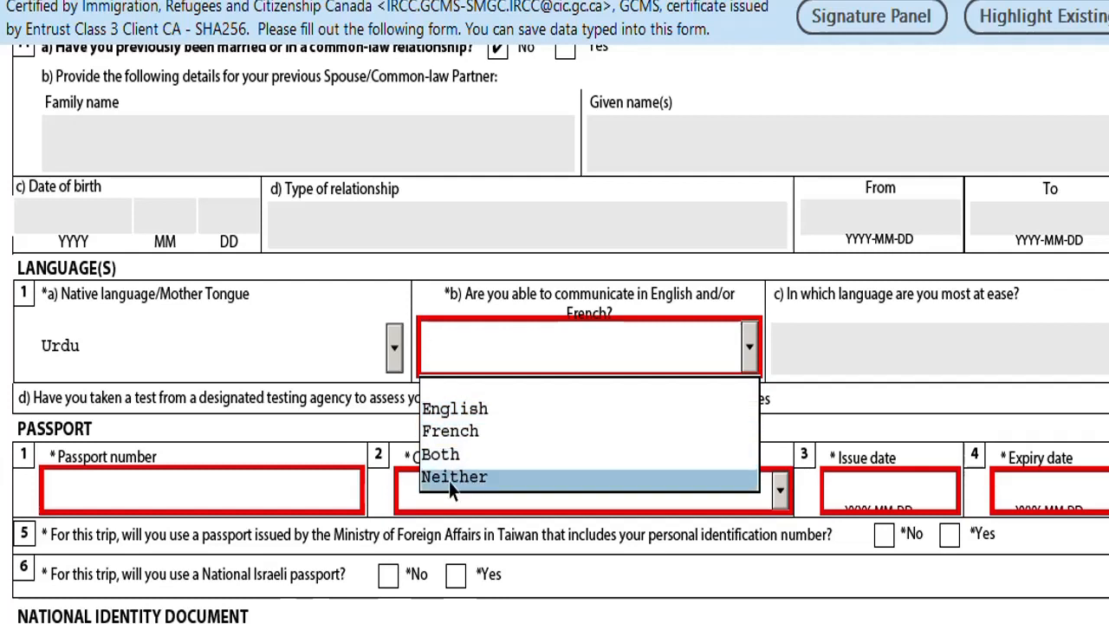
left_click(473, 420)
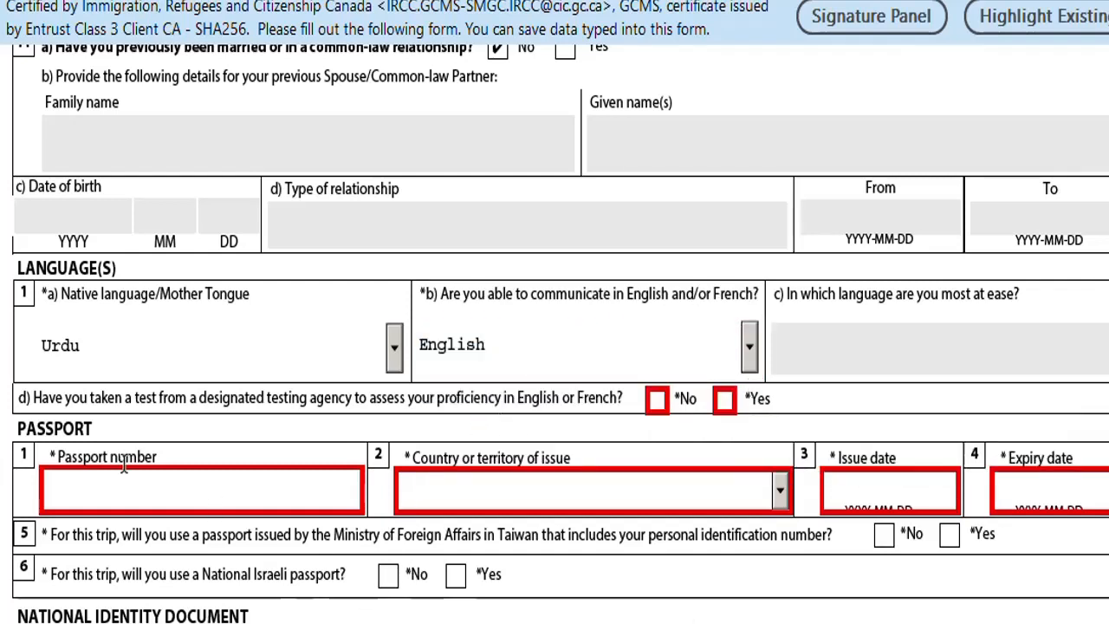
scroll(136, 468, "down", 1)
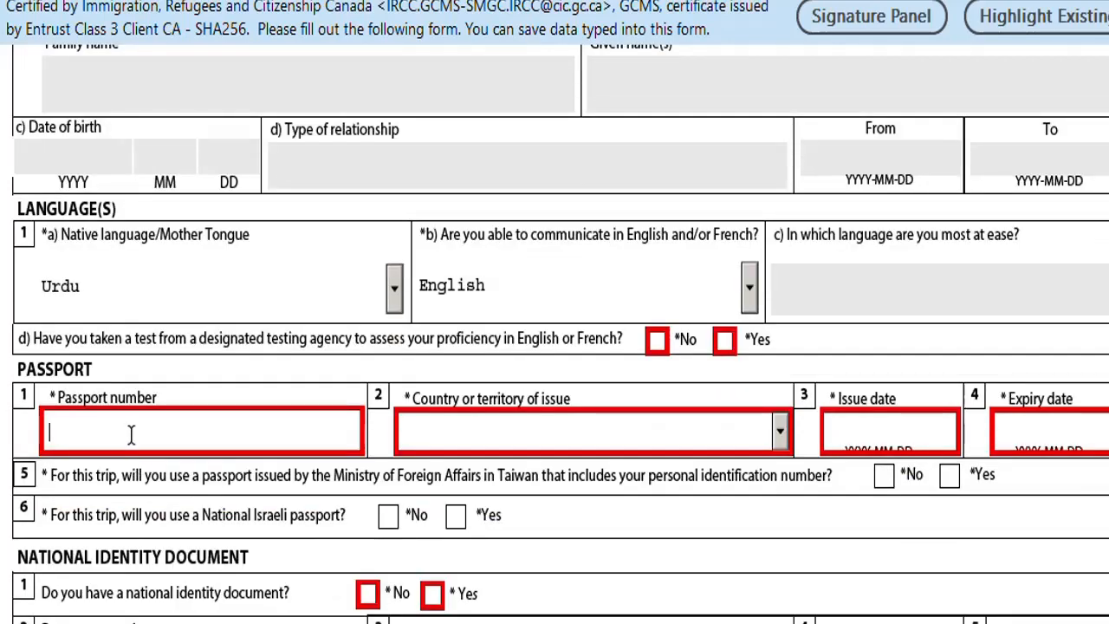
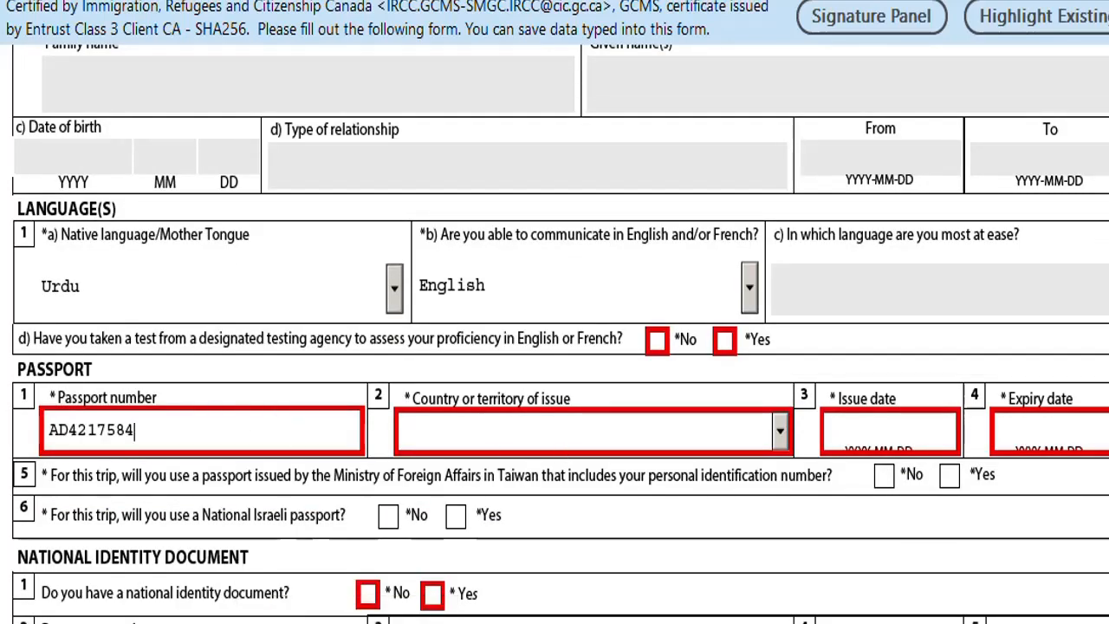
Enter the passport number and choose PAK (Pakistan) as the issuing country.
left_click(781, 433)
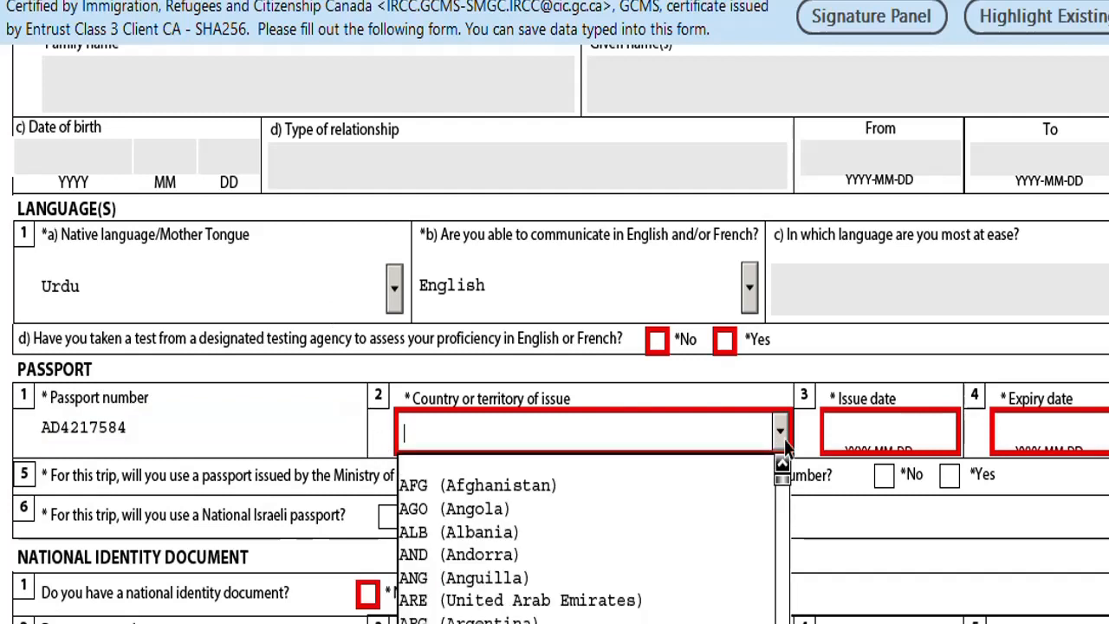
type("p")
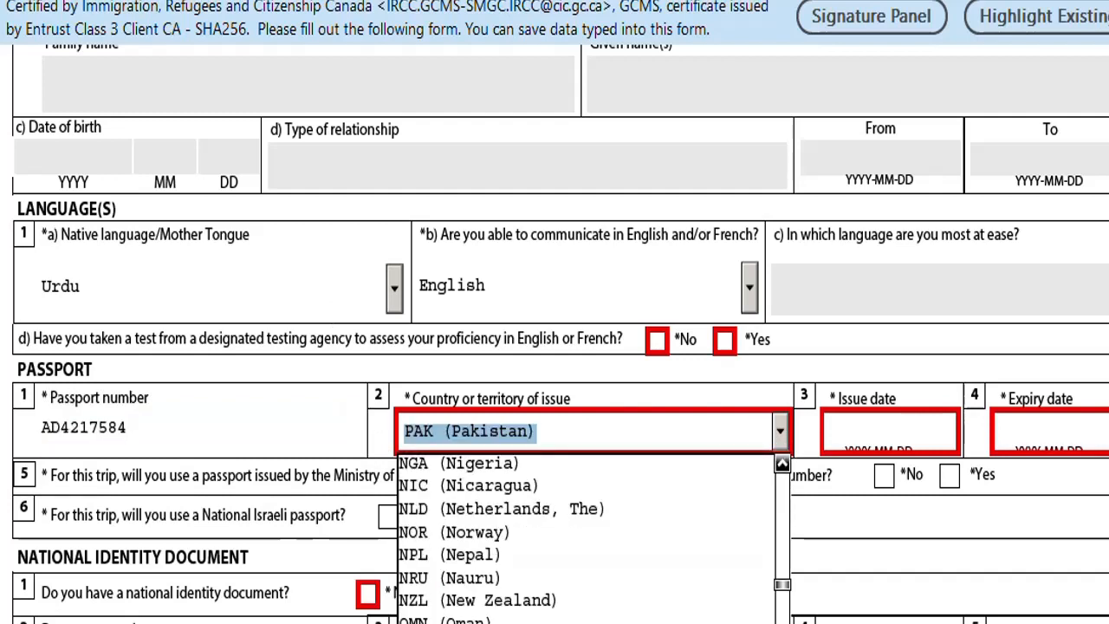
key("Return")
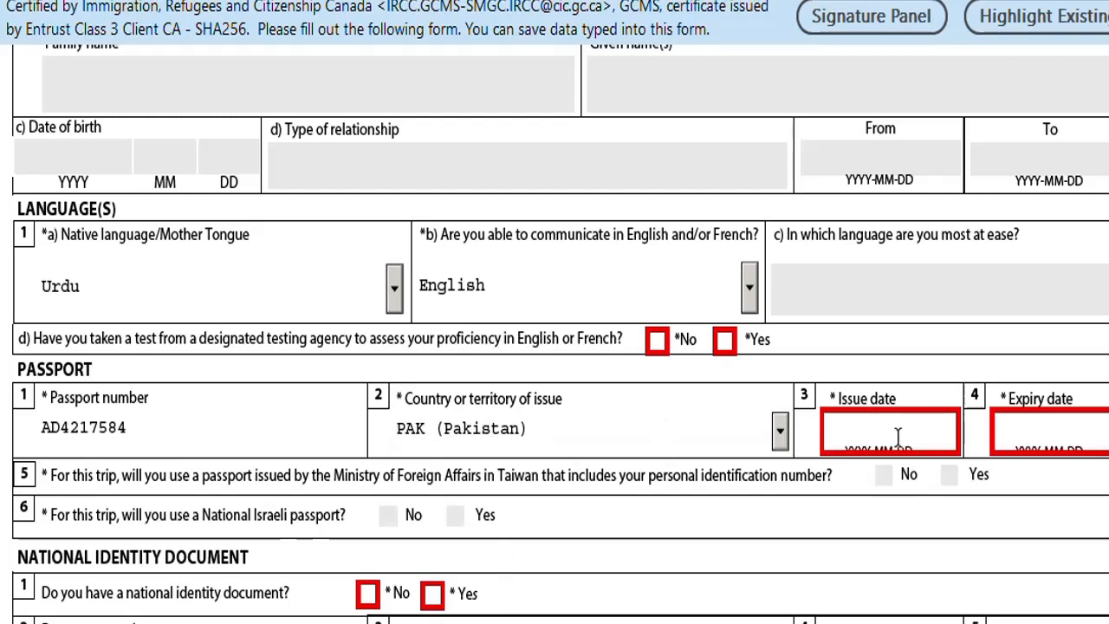
Pick passport issue date 2023-07-01 and expiry date 2033-07-01 from the calendars.
left_click(852, 444)
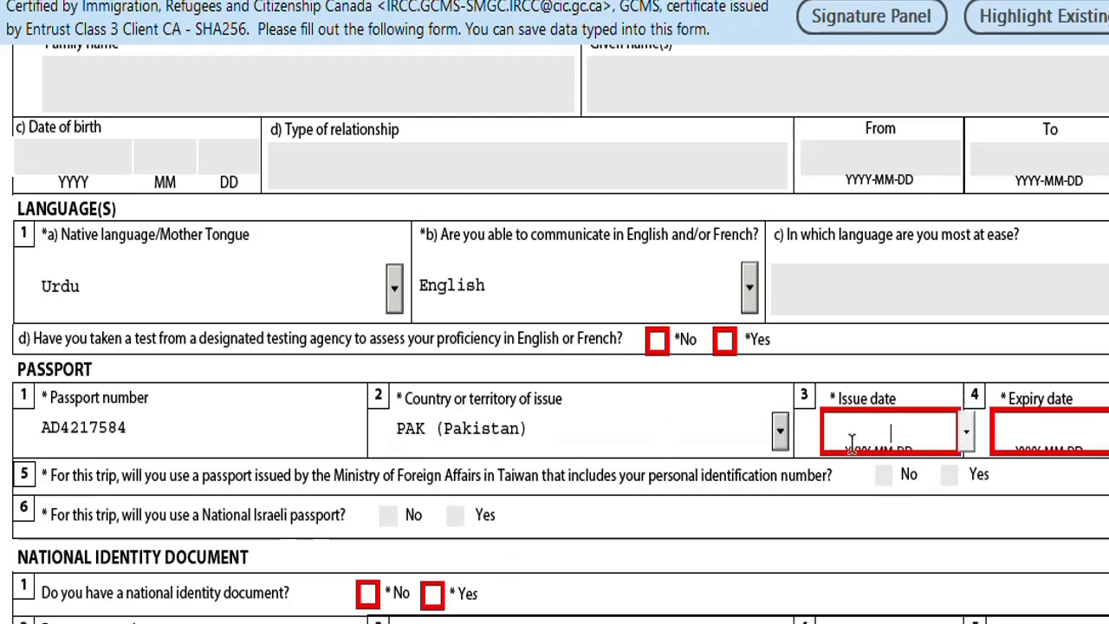
scroll(852, 444, "down", 1)
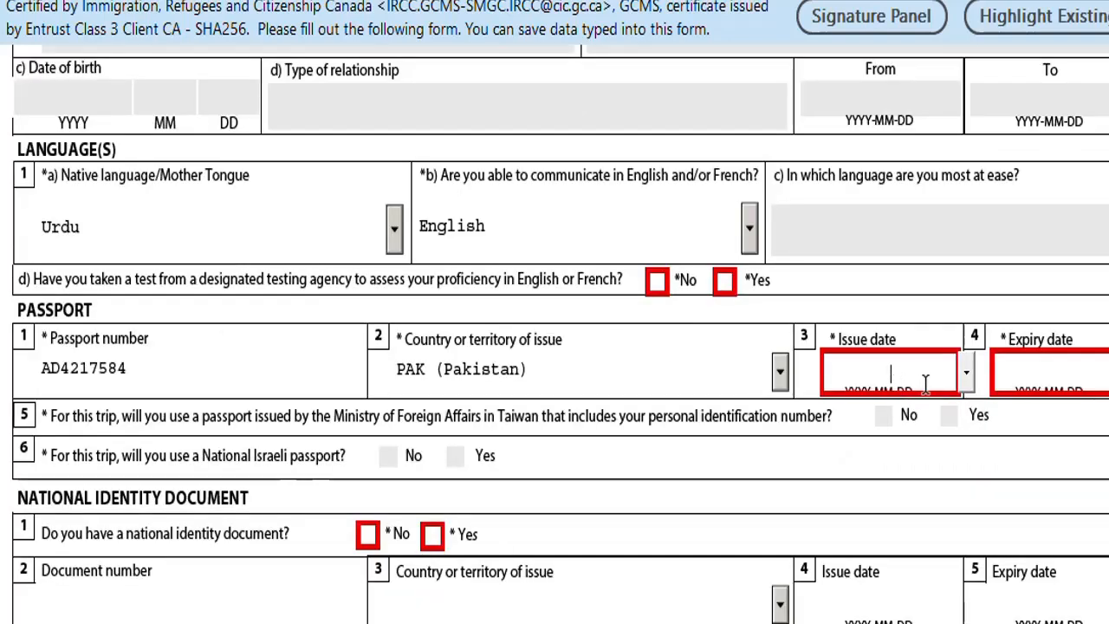
left_click(966, 372)
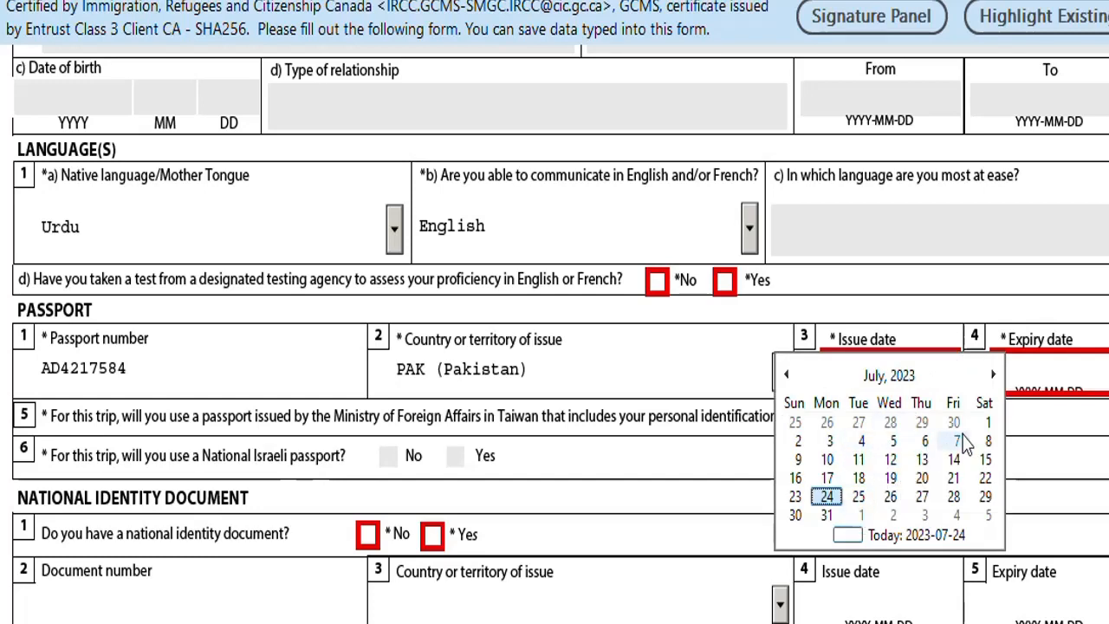
left_click(987, 422)
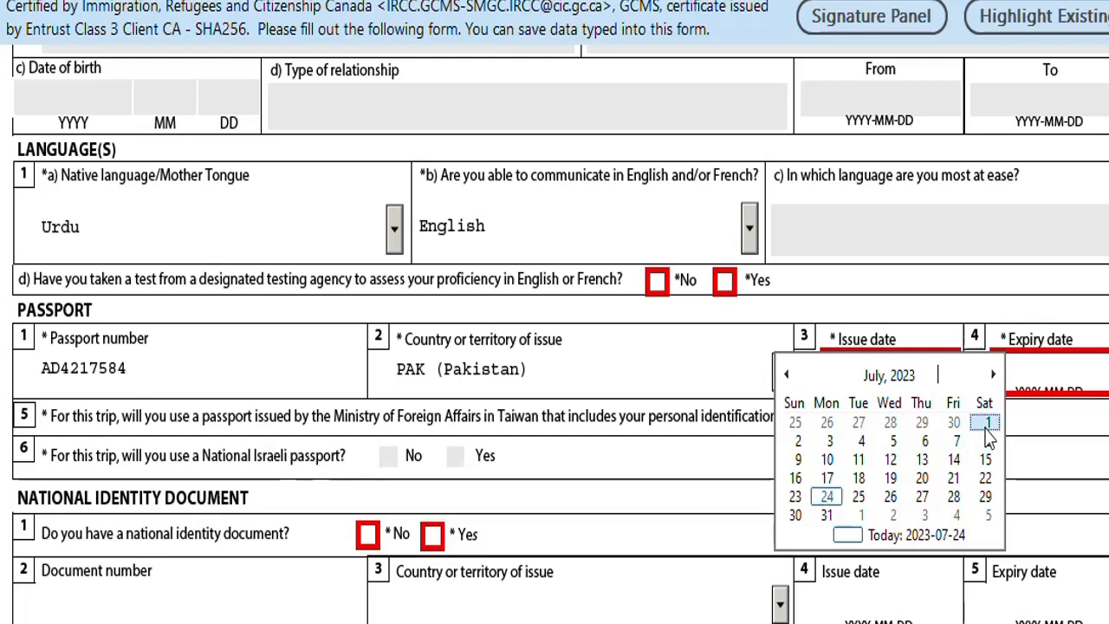
left_click(1048, 377)
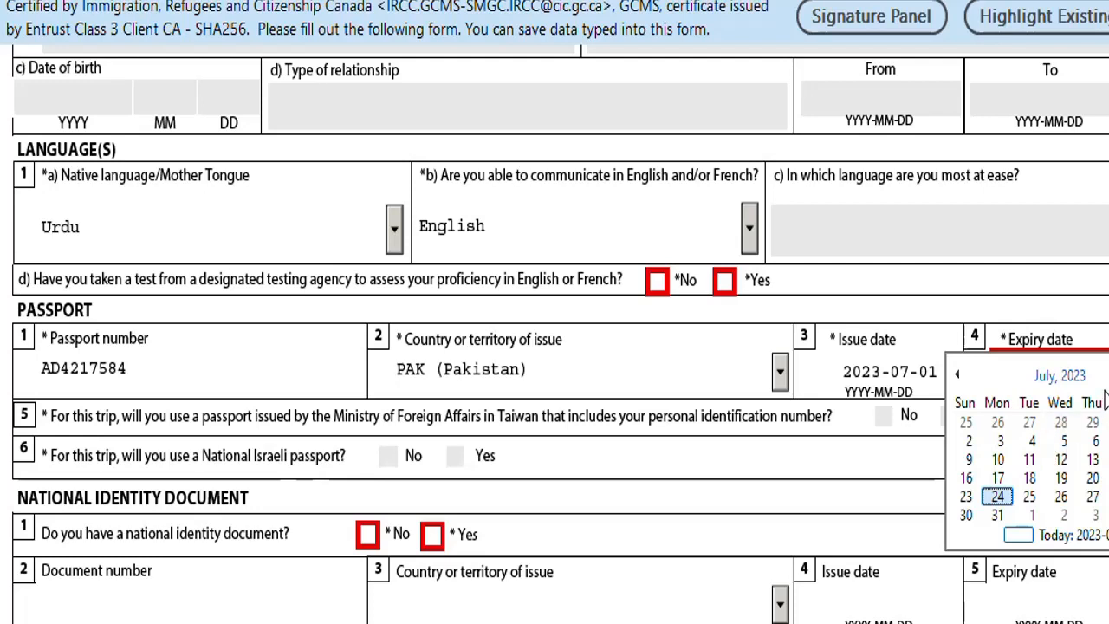
left_click(1061, 376)
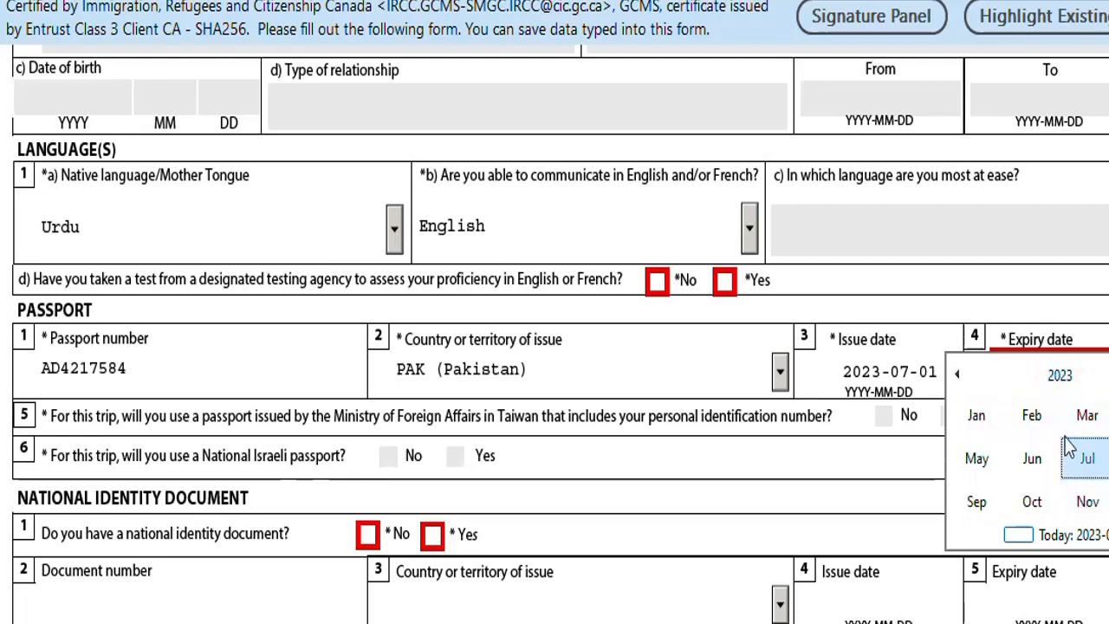
left_click(1062, 375)
scroll(982, 468, "down", 1)
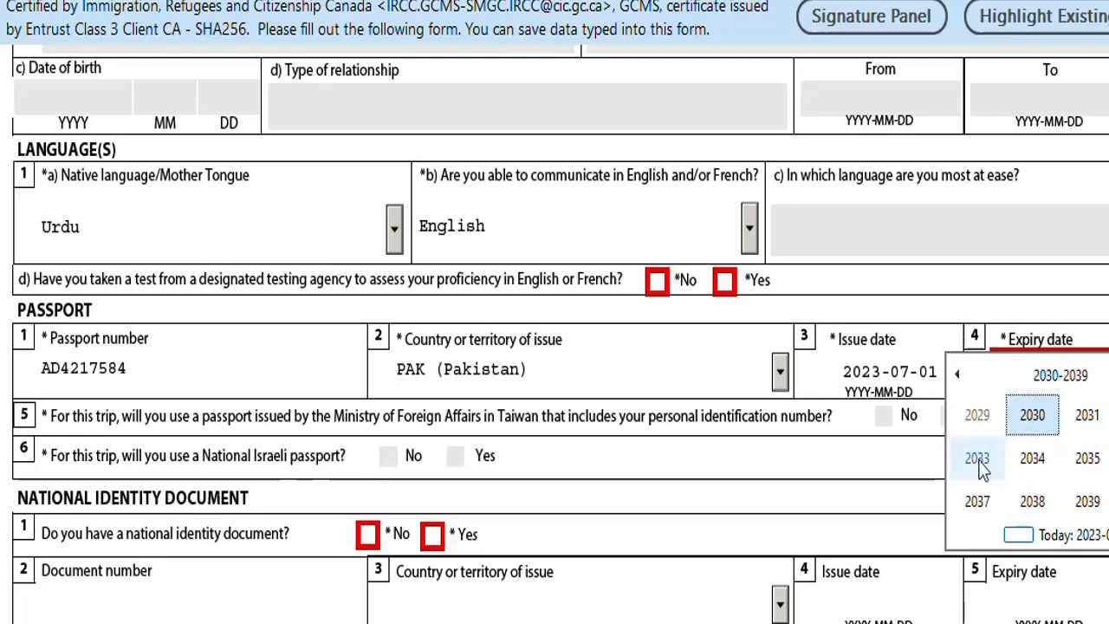
left_click(977, 459)
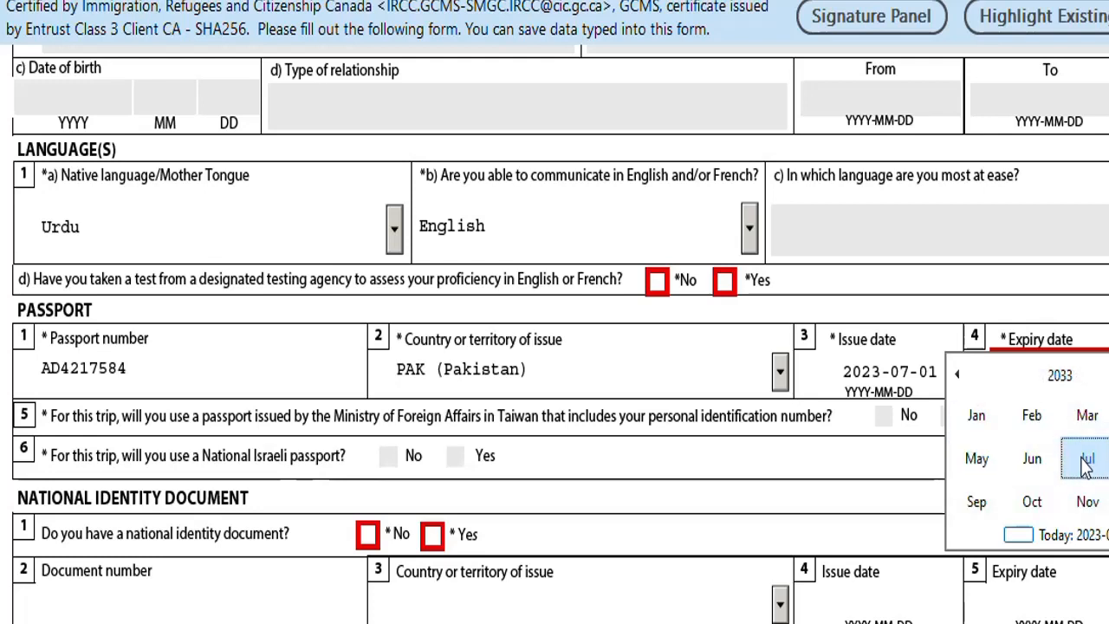
left_click(1089, 465)
left_click(1077, 375)
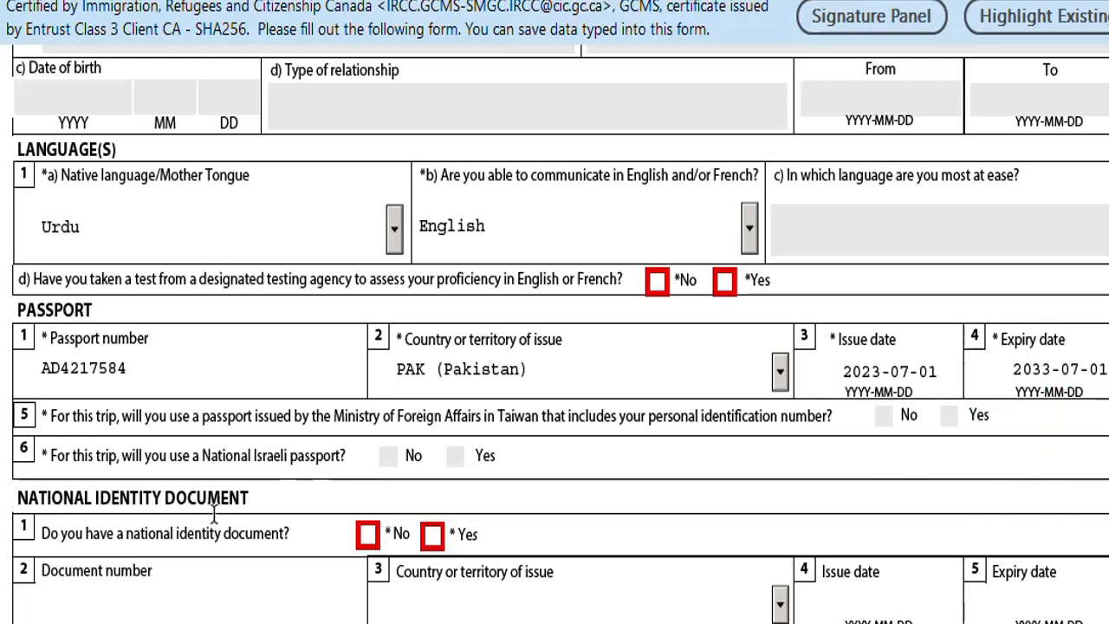
scroll(189, 303, "down", 1)
Answer Yes to having a national identity document, enter its number, and choose PAK (Pakistan).
scroll(187, 298, "down", 2)
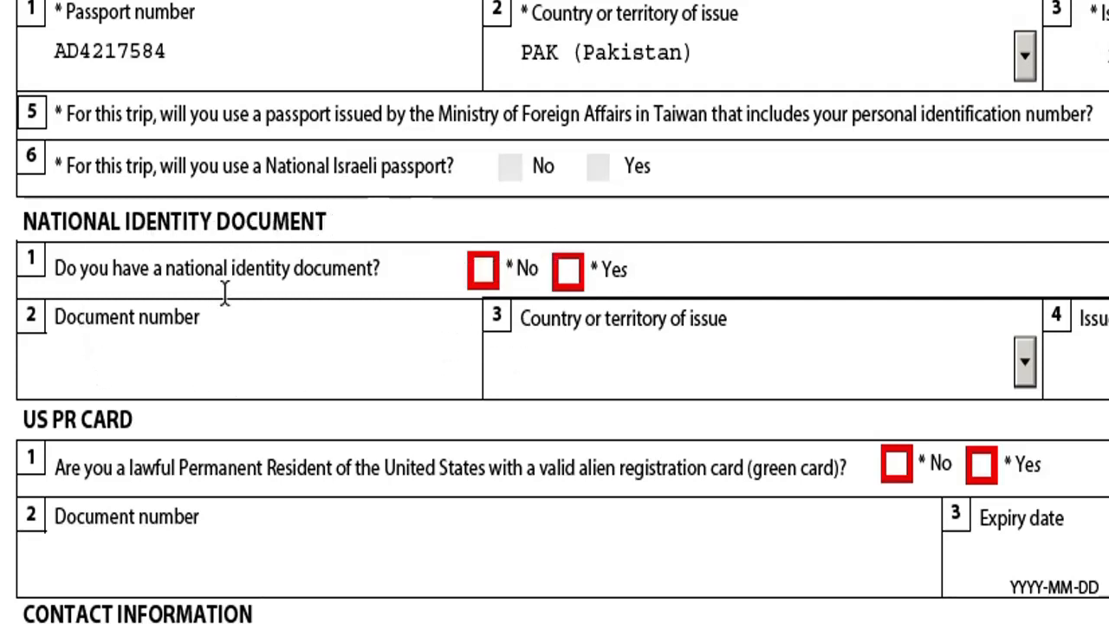
left_click(578, 274)
left_click(106, 375)
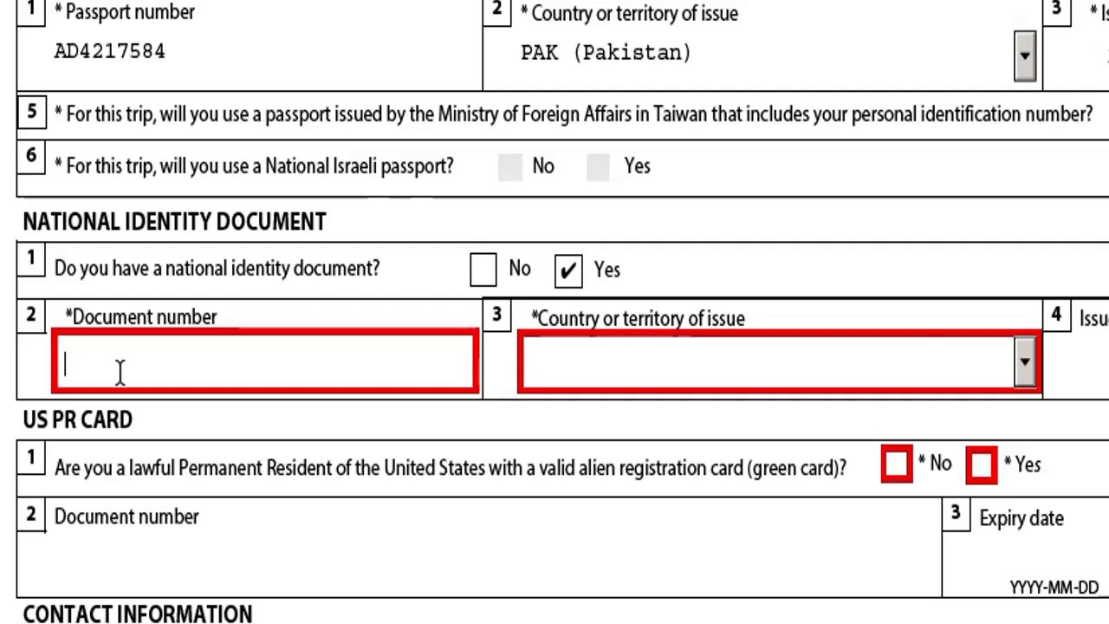
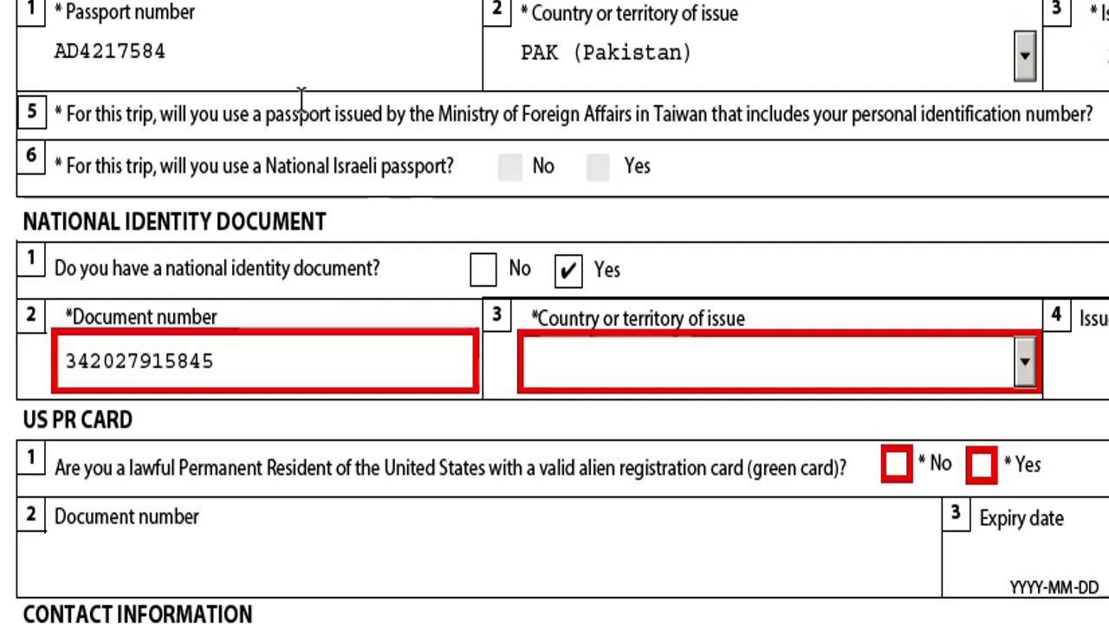
left_click(1024, 362)
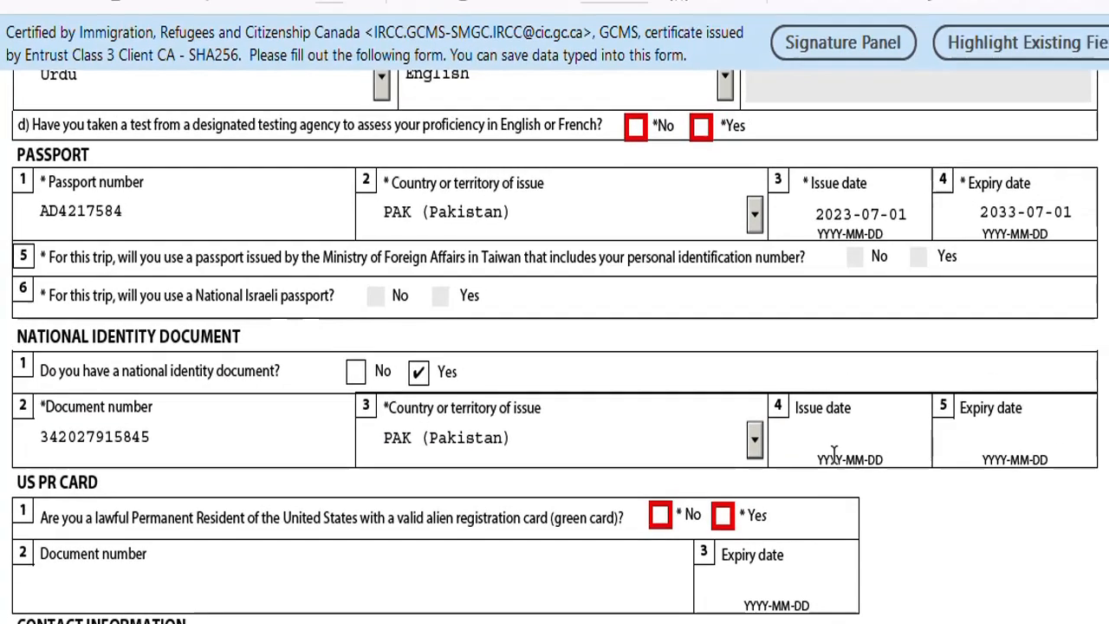
Set the identity document issue date to 2023-07-01 and expiry to 2030-07-01.
left_click(879, 439)
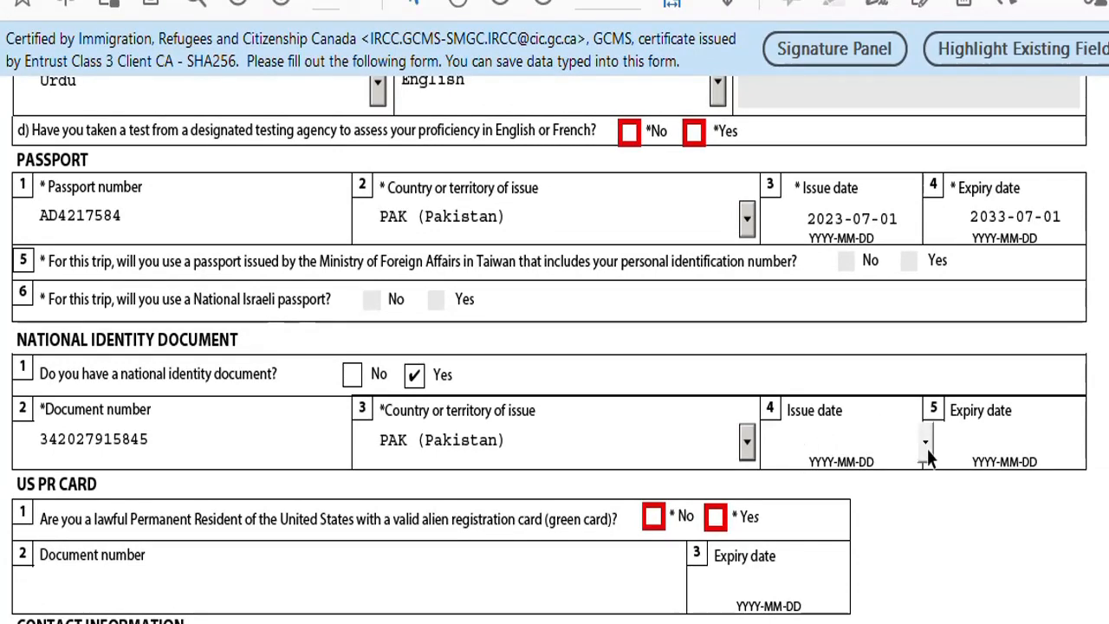
left_click(925, 444)
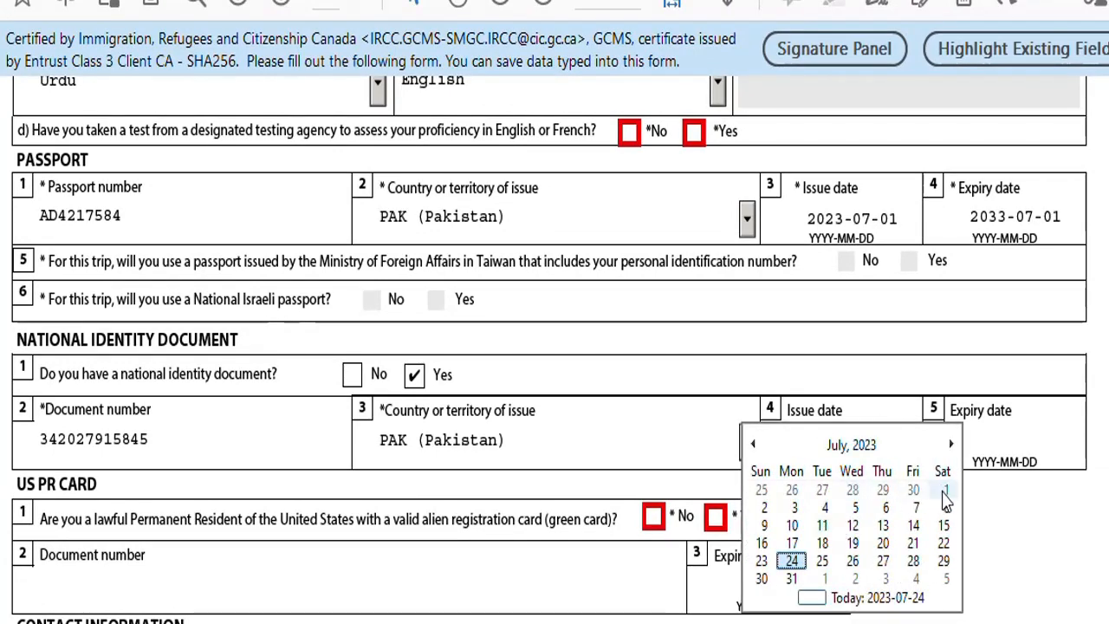
left_click(943, 492)
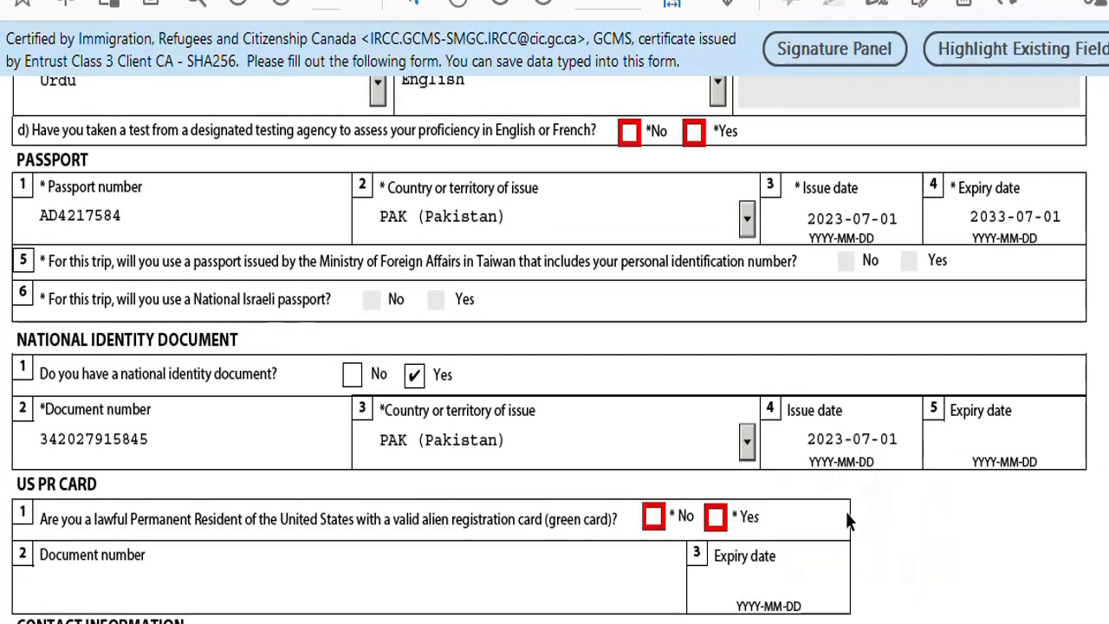
left_click(1027, 460)
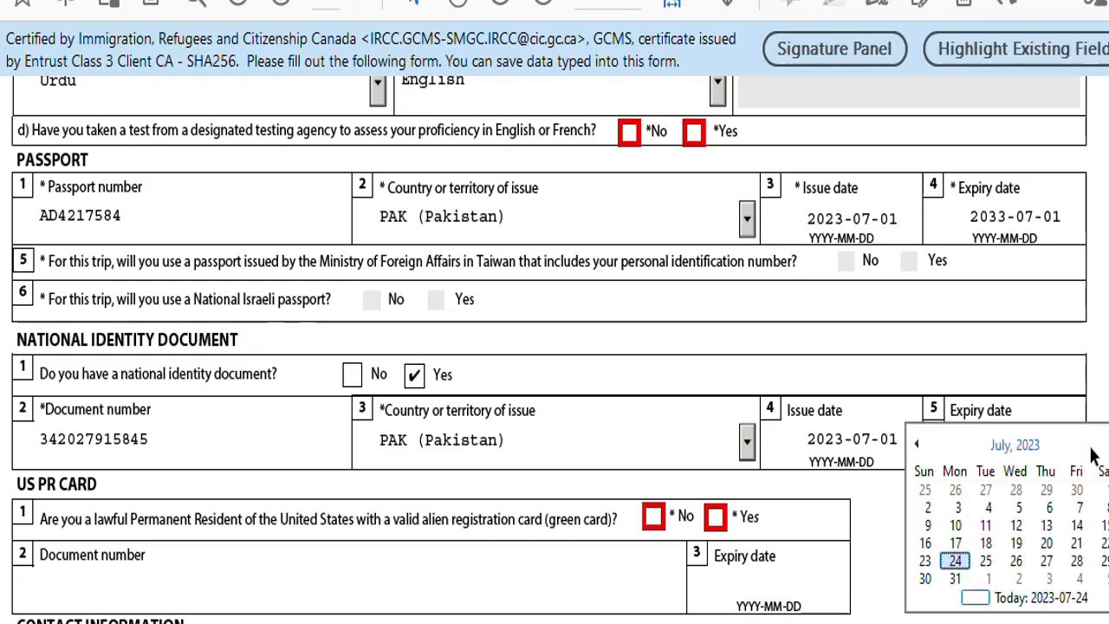
left_click(1042, 446)
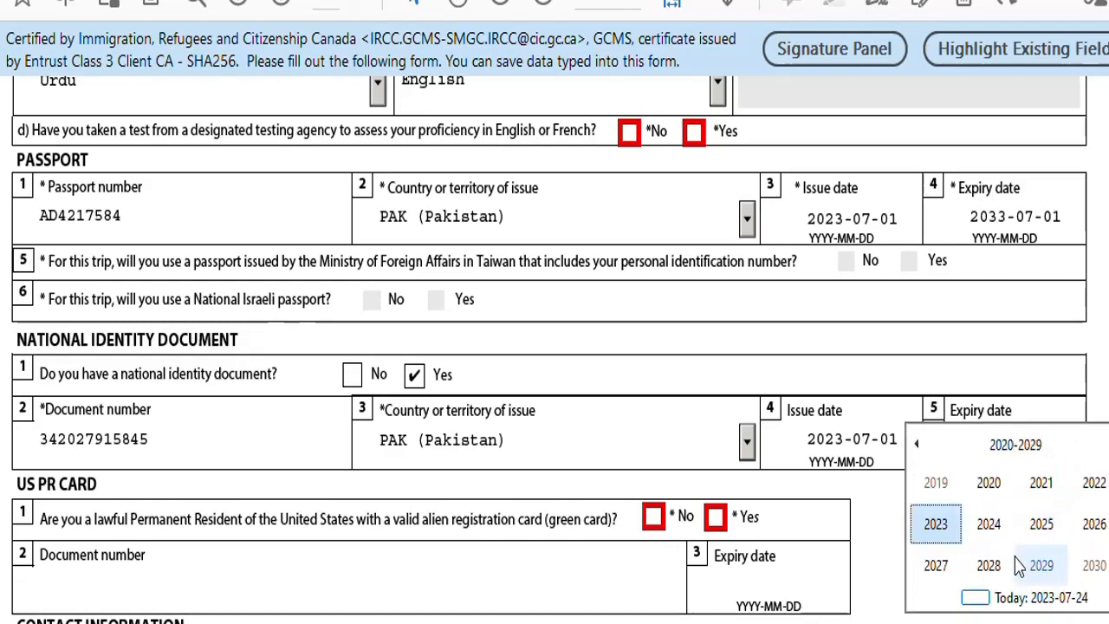
left_click(1078, 575)
left_click(1042, 527)
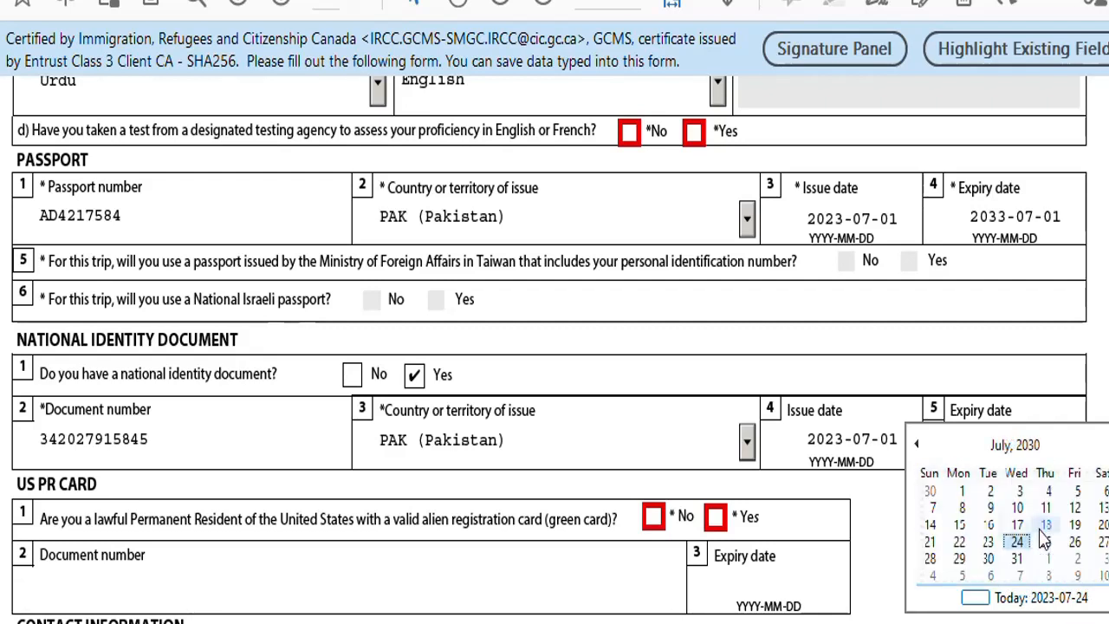
left_click(957, 489)
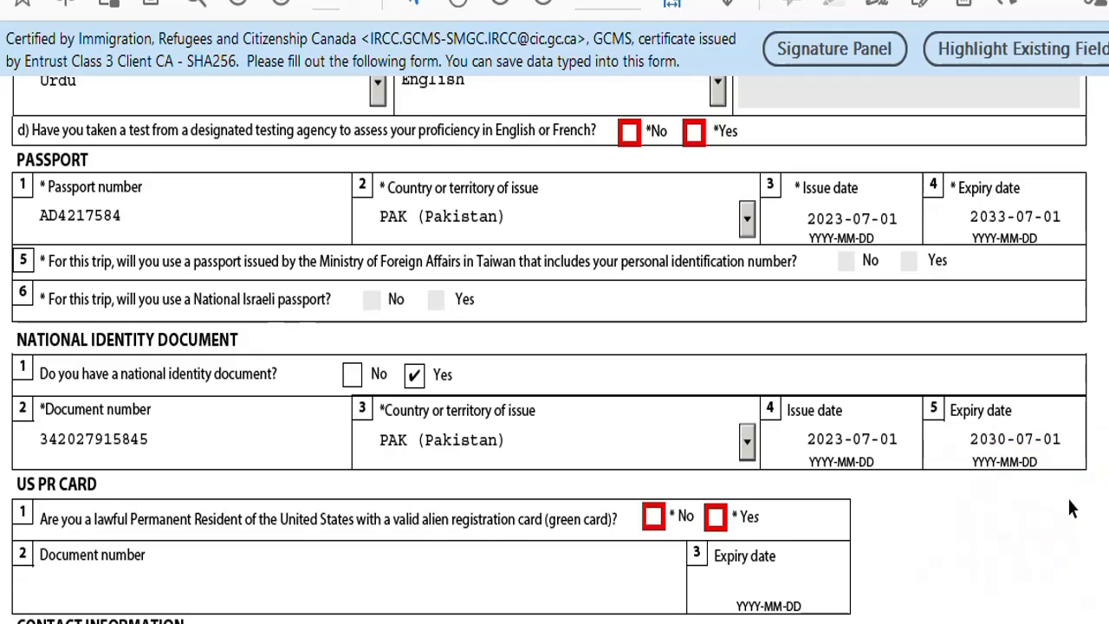
scroll(1071, 509, "down", 5)
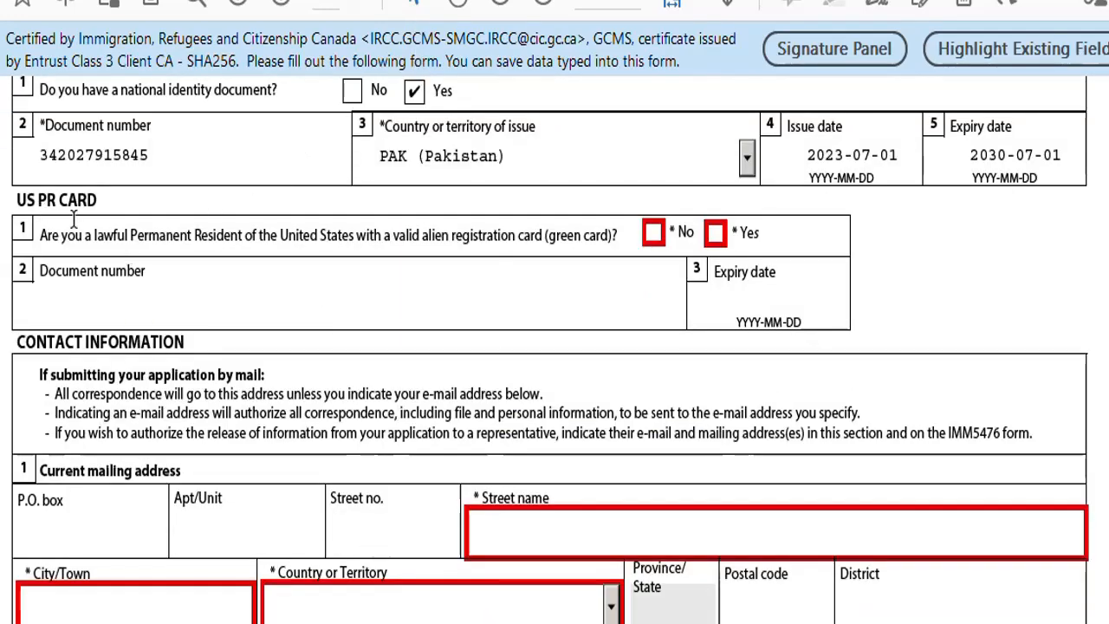
Tick No for US PR Card and scroll to the Contact Information mailing address.
left_click(655, 232)
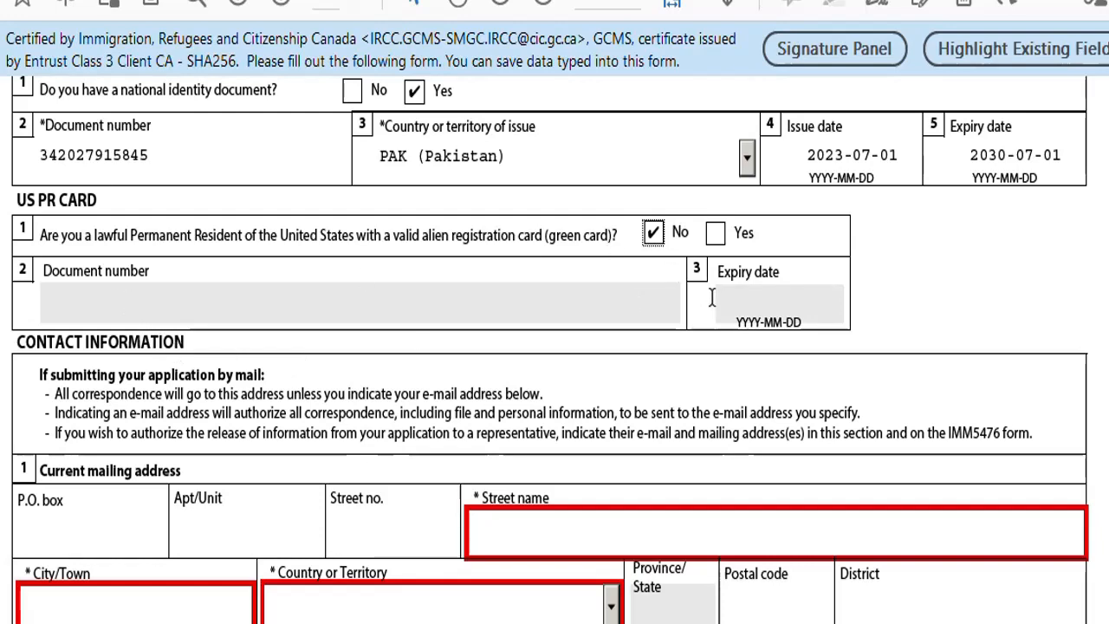
scroll(778, 299, "down", 3)
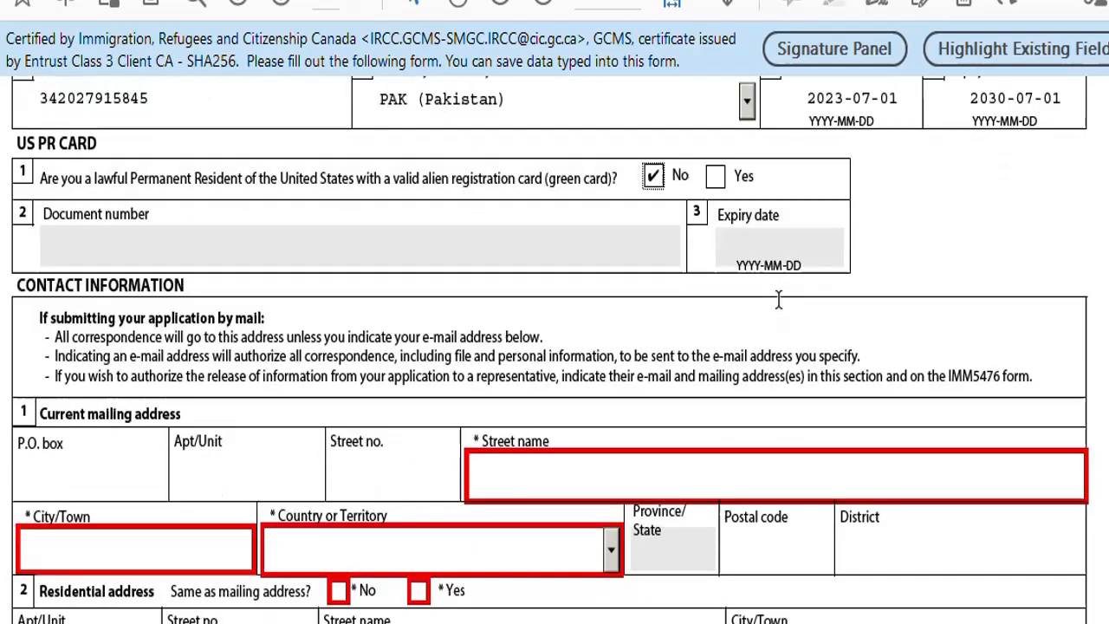
scroll(459, 285, "down", 1)
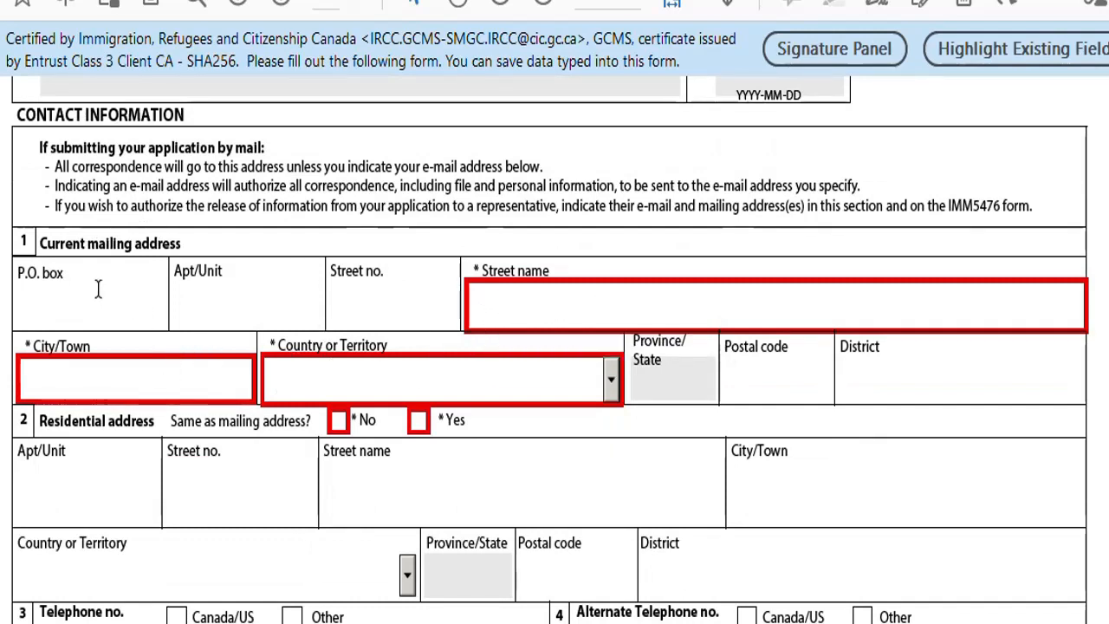
left_click_drag(192, 248, 45, 244)
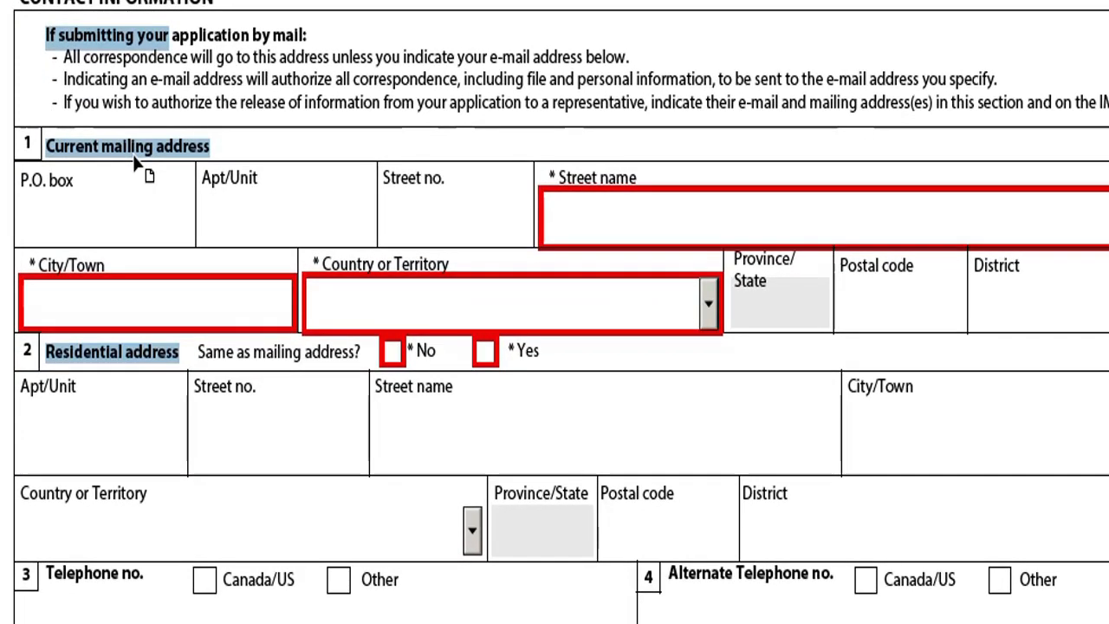
Clear the P.O. box and enter the mailing street name and city.
left_click(52, 217)
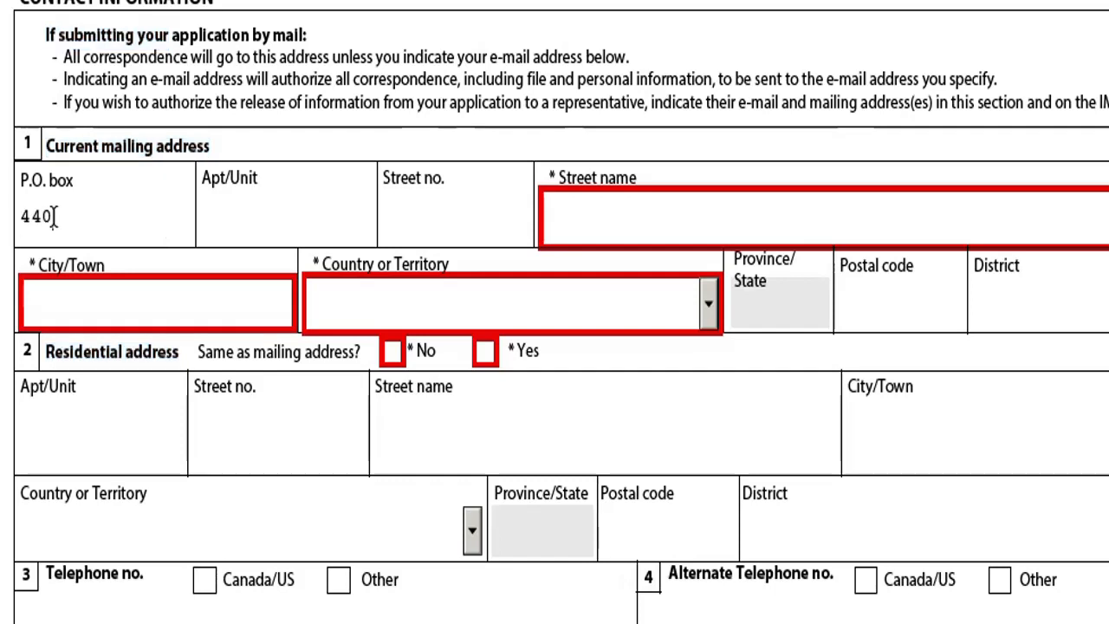
key("BackSpace")
key("BackSpace")
key("BackSpace")
key("BackSpace")
left_click(297, 227)
left_click(429, 217)
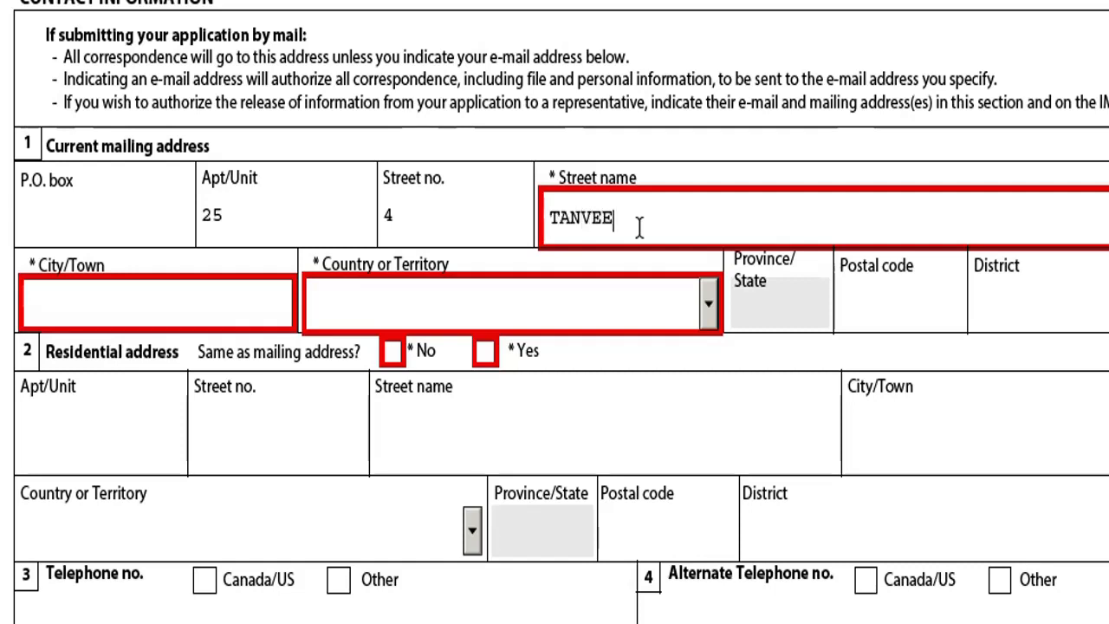
type("R STREET")
left_click(223, 320)
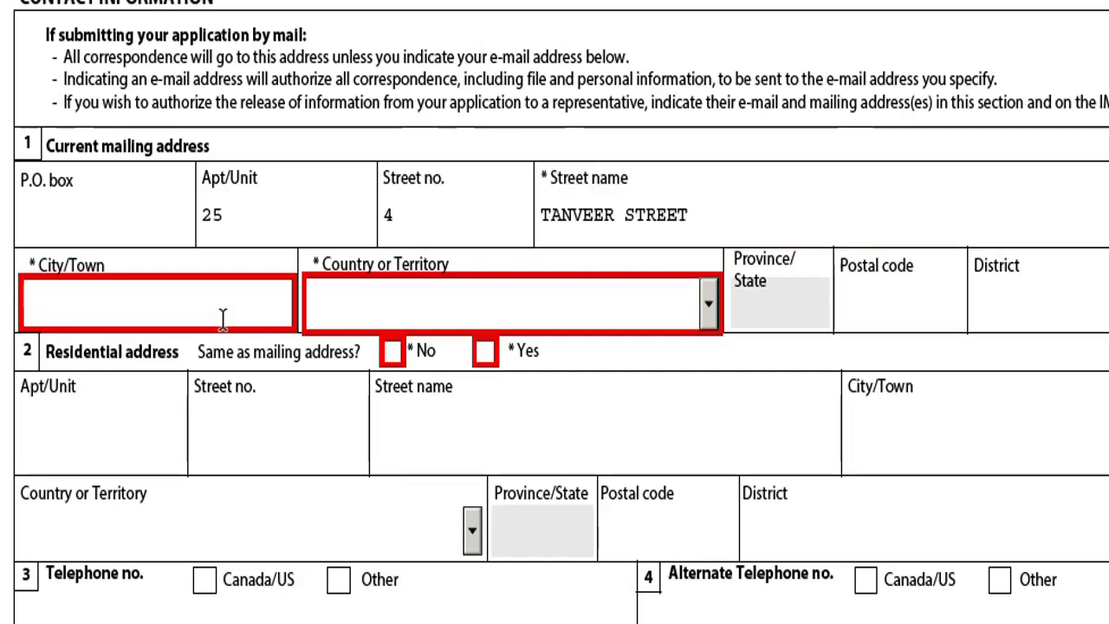
type("JHELUM")
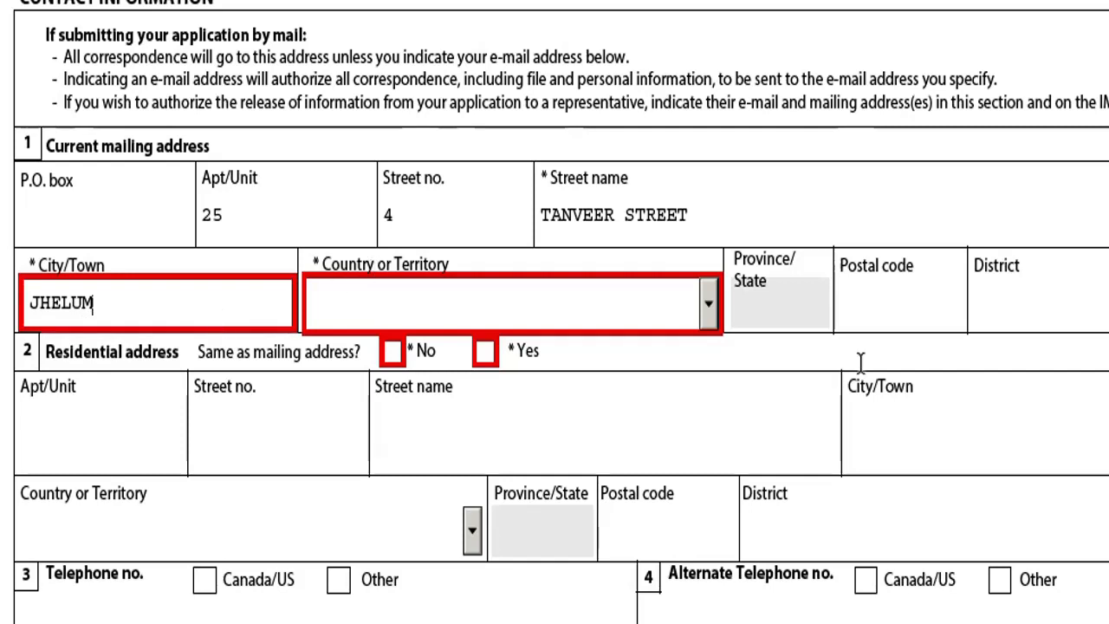
Choose Pakistan as the mailing country and enter the postal code and district JHELUM.
left_click(708, 314)
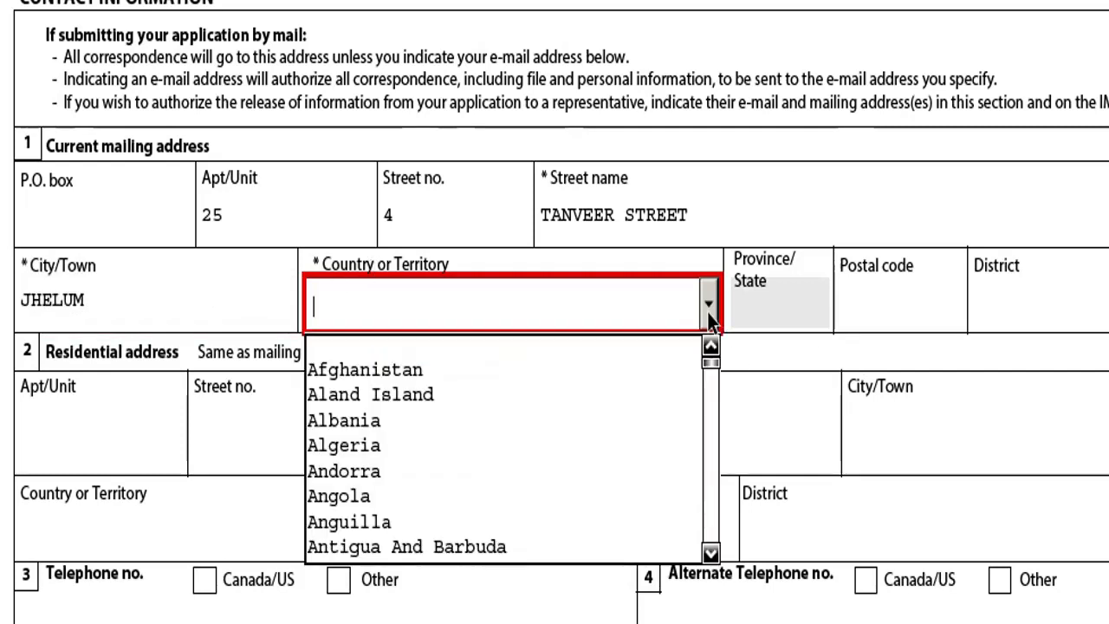
key("p")
left_click(390, 546)
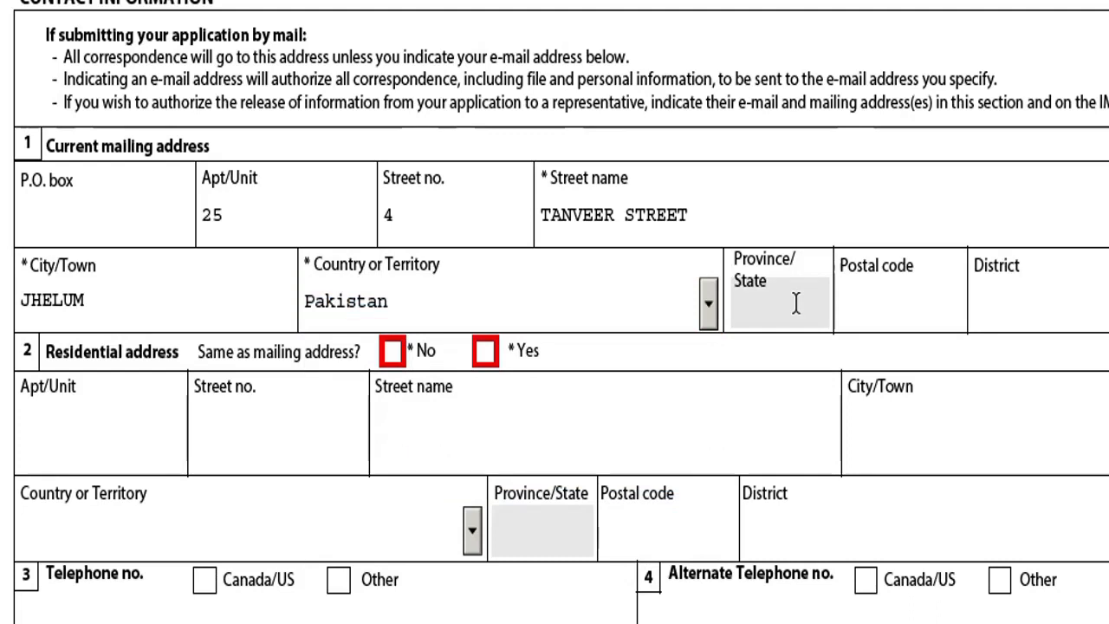
left_click(795, 301)
left_click(894, 311)
type("44000")
left_click(1020, 316)
type("JHELUM")
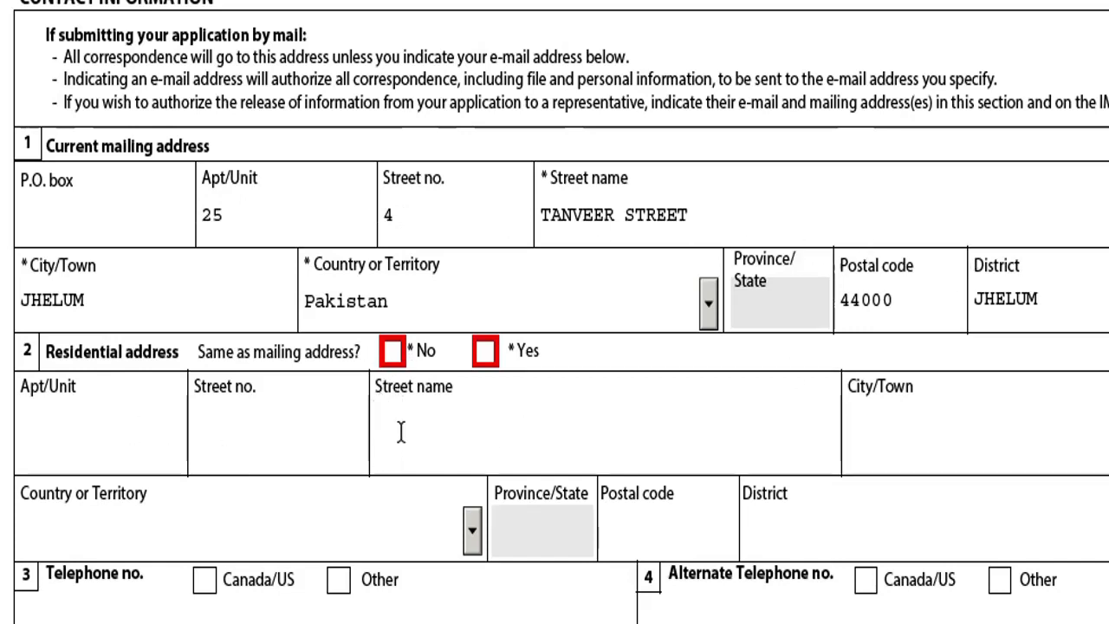
Mark the residential address as the same as the mailing address.
left_click(487, 360)
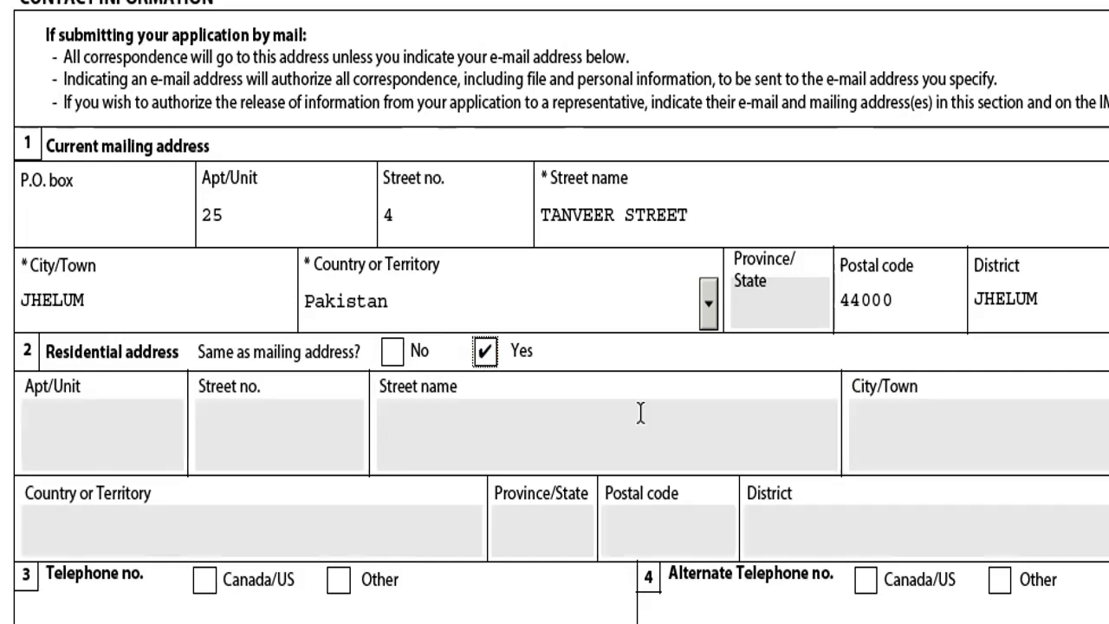
scroll(170, 453, "down", 3)
left_click(122, 257)
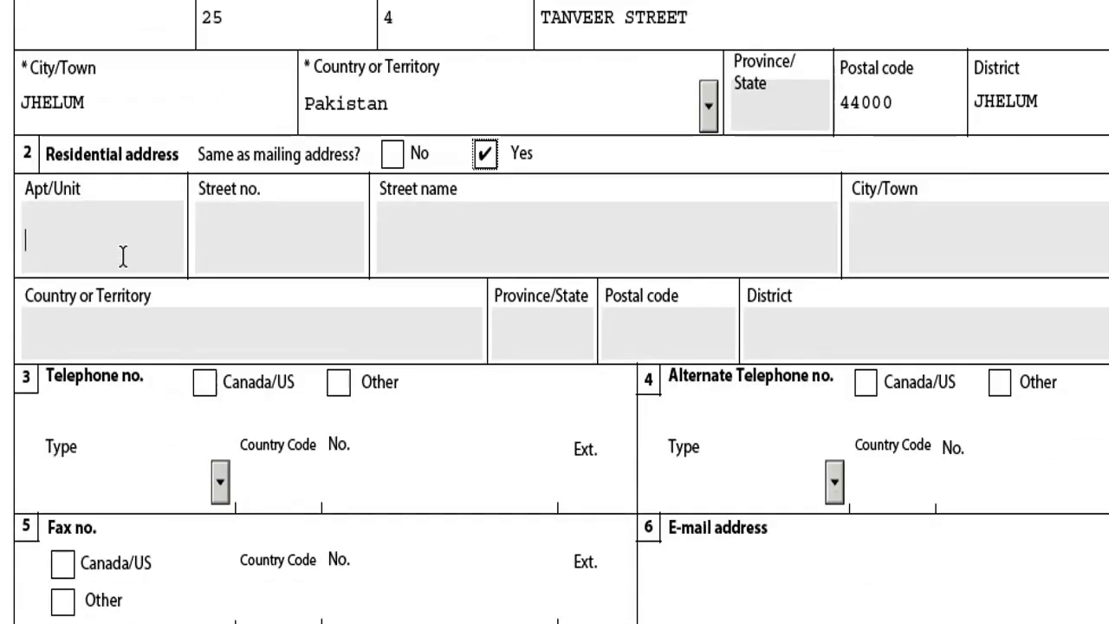
left_click(295, 237)
key("Tab")
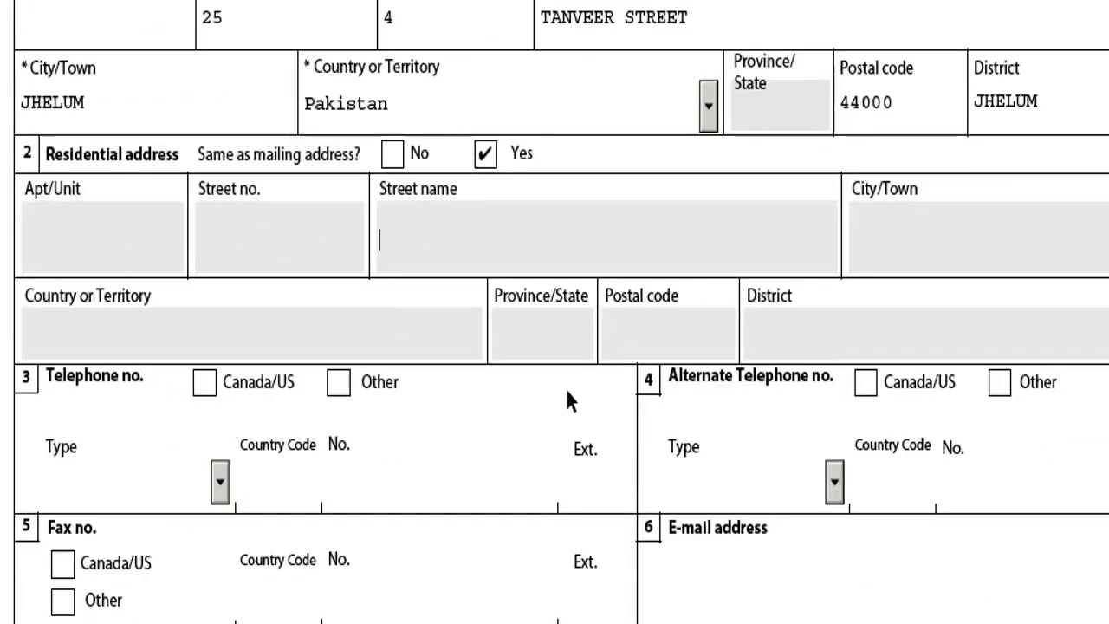
scroll(567, 396, "down", 1)
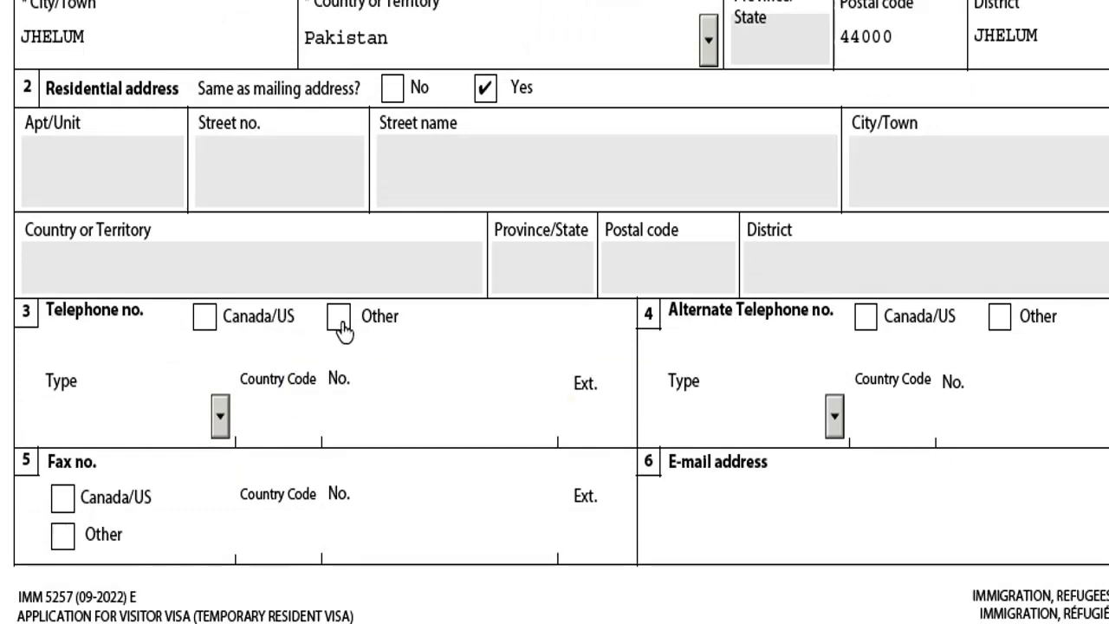
Set the telephone as Other, type Cellular, with country code +92.
left_click(339, 335)
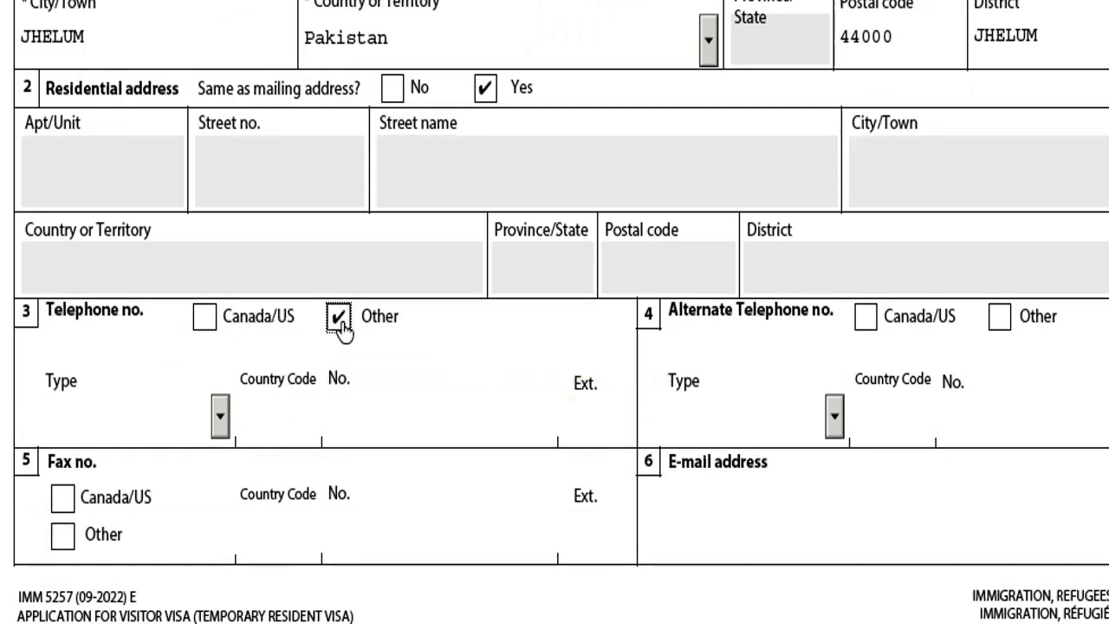
left_click(220, 416)
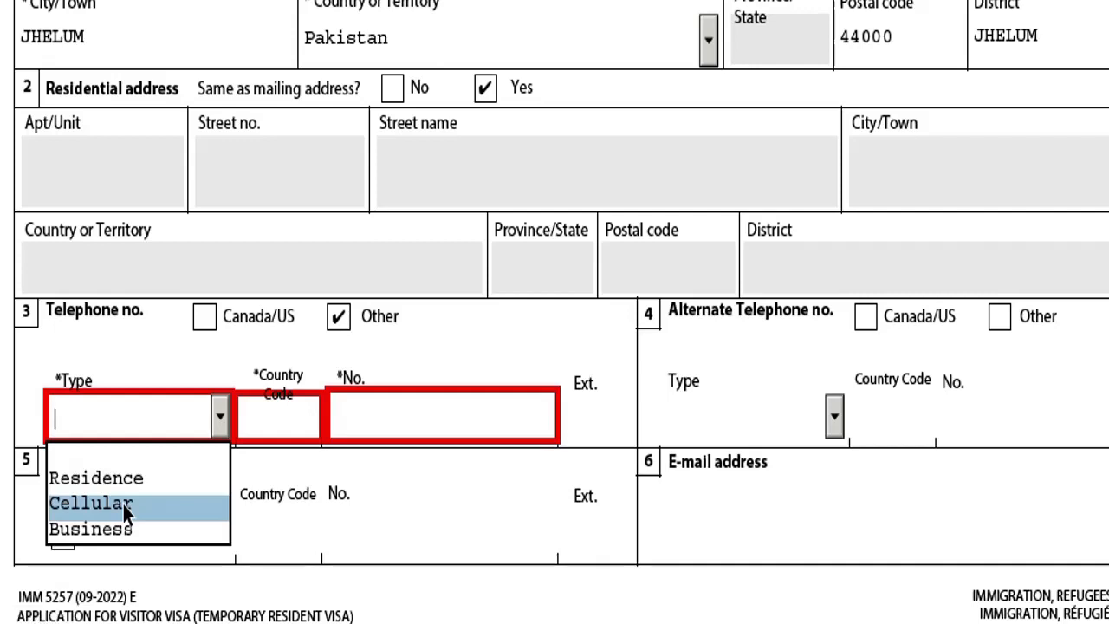
left_click(123, 504)
left_click(284, 418)
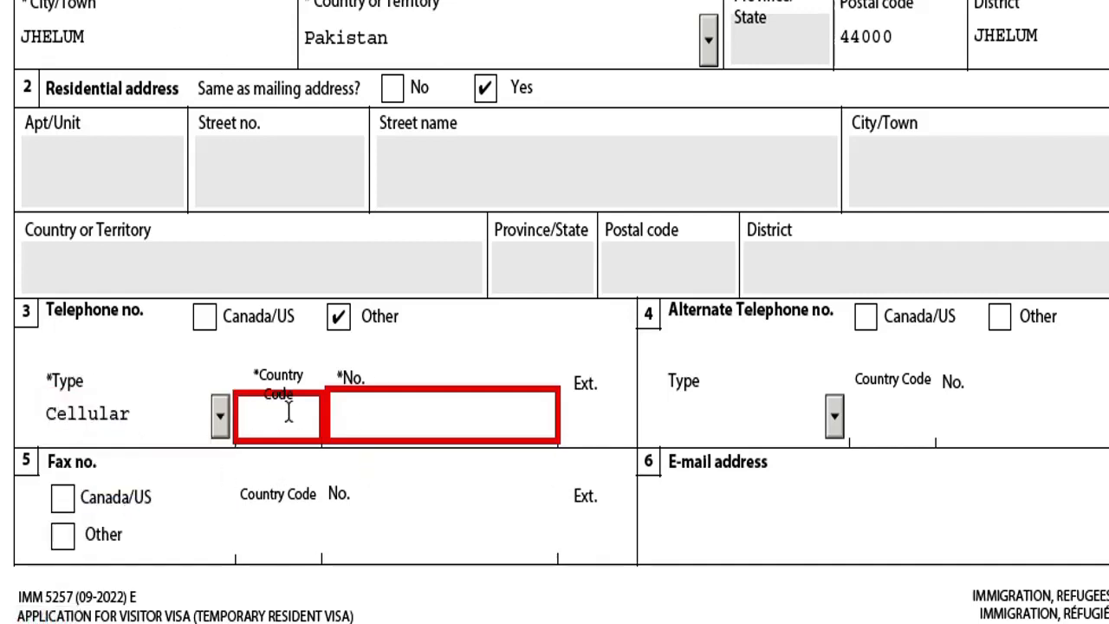
type("009")
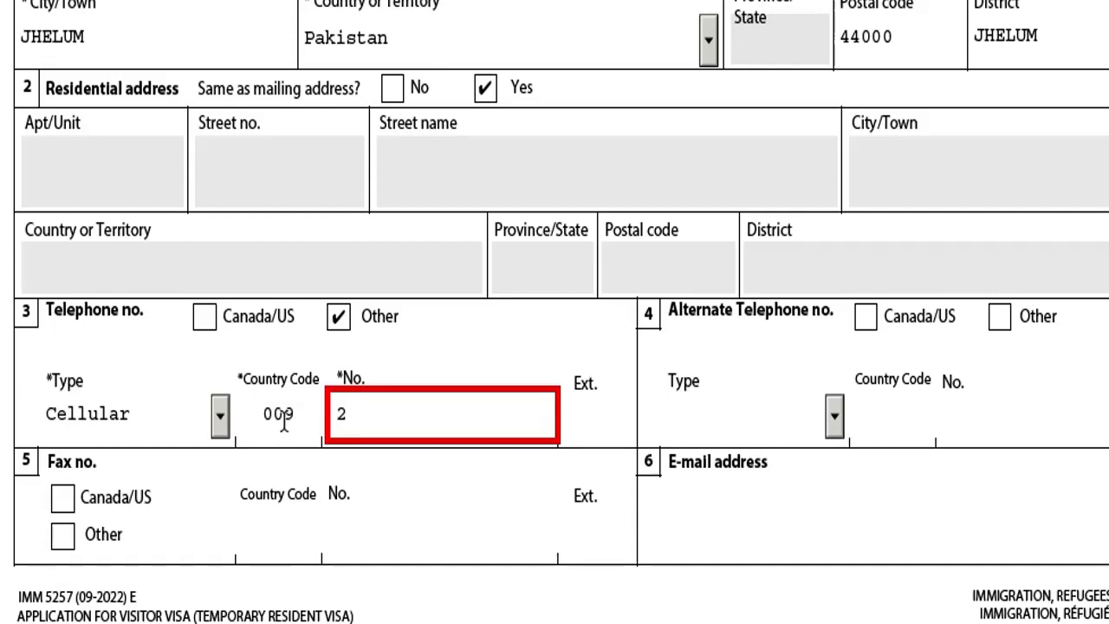
left_click(284, 420)
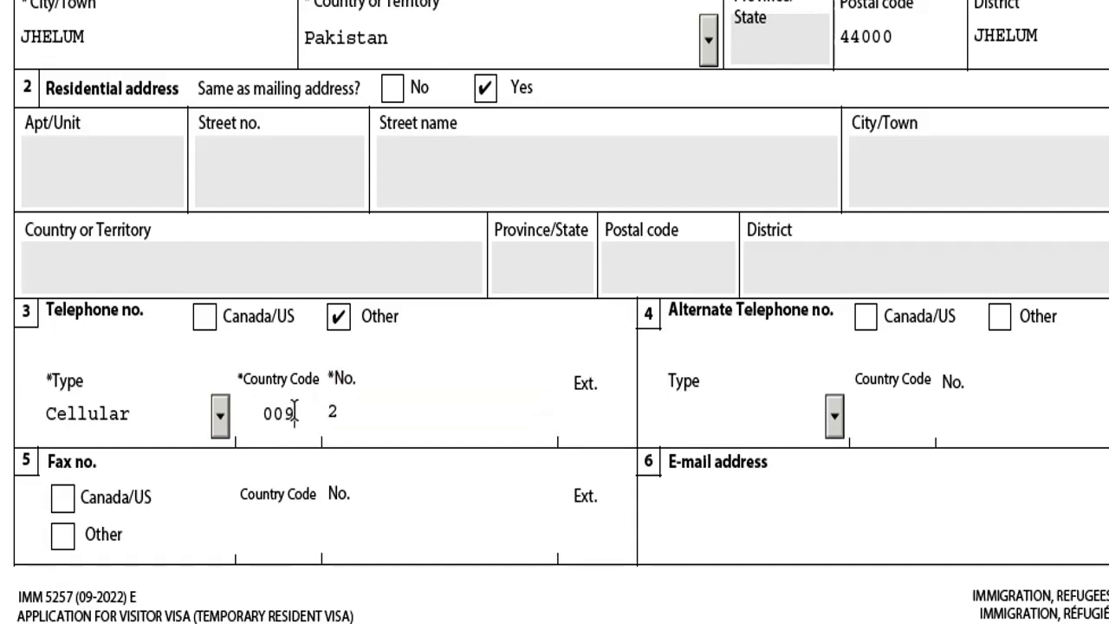
key("BackSpace")
key("BackSpace")
type("+92")
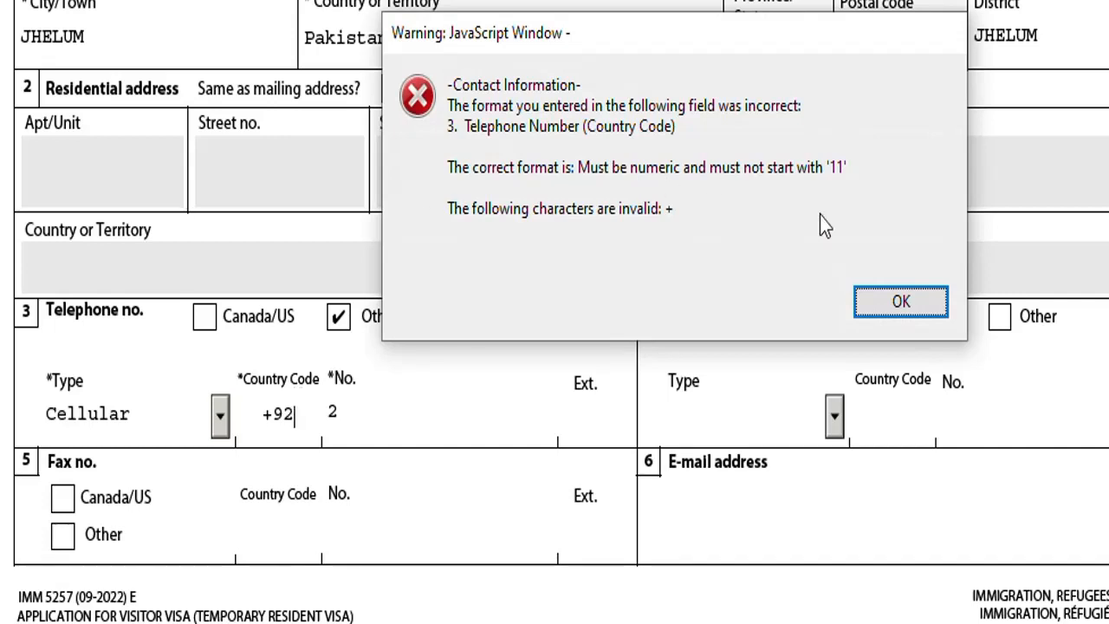
left_click(901, 300)
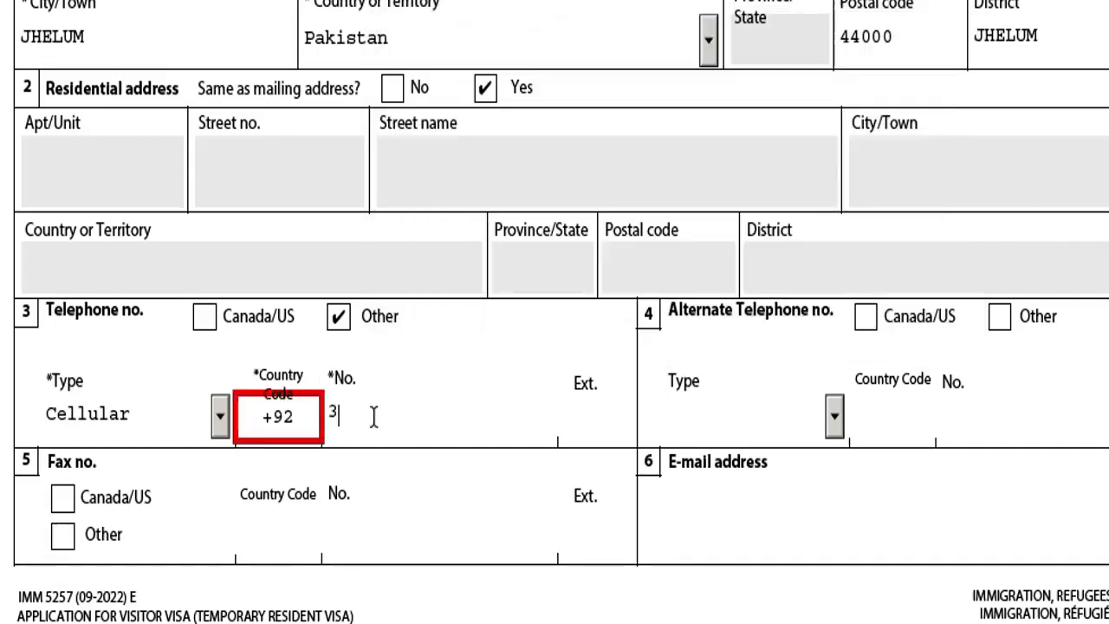
Enter the applicant's cellular telephone number.
left_click(374, 417)
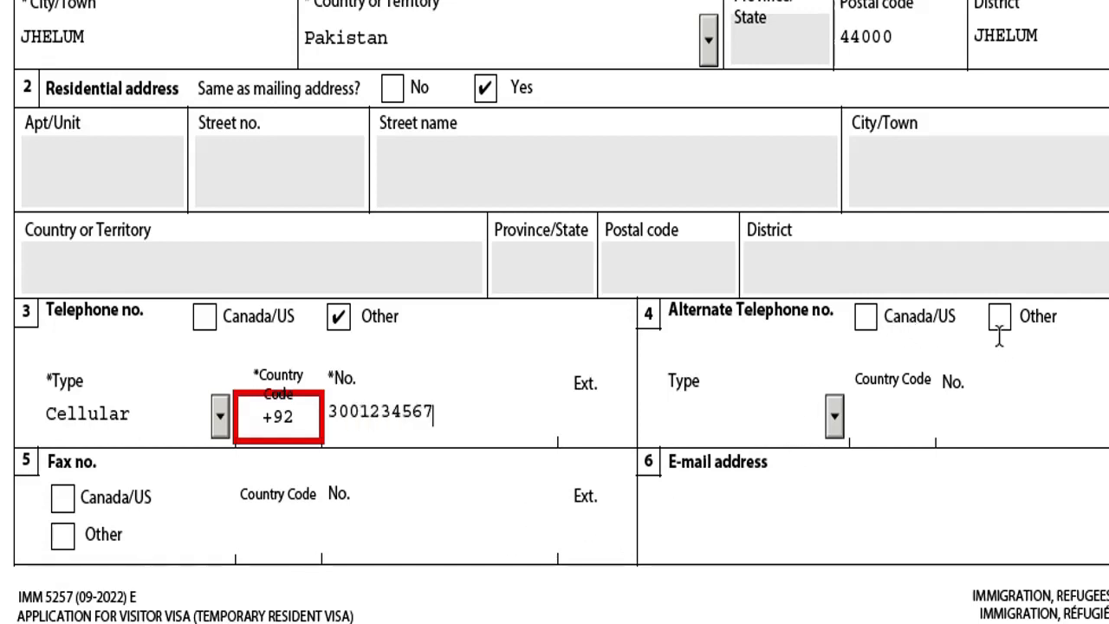
scroll(700, 485, "down", 1)
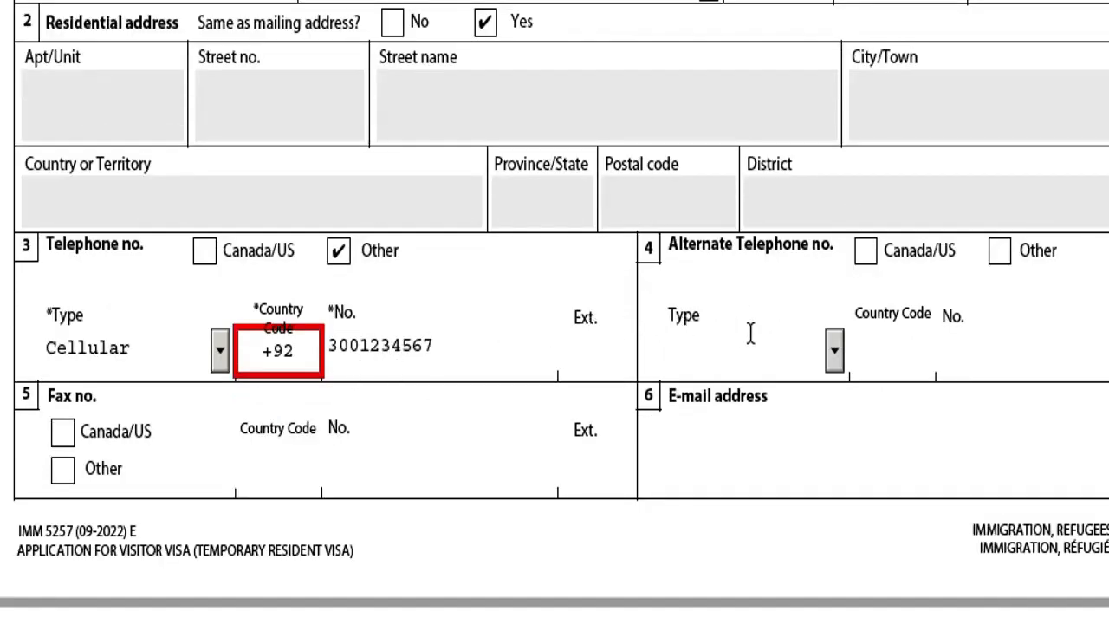
Enter the applicant's e-mail address in the contact information E-mail field.
left_click(833, 333)
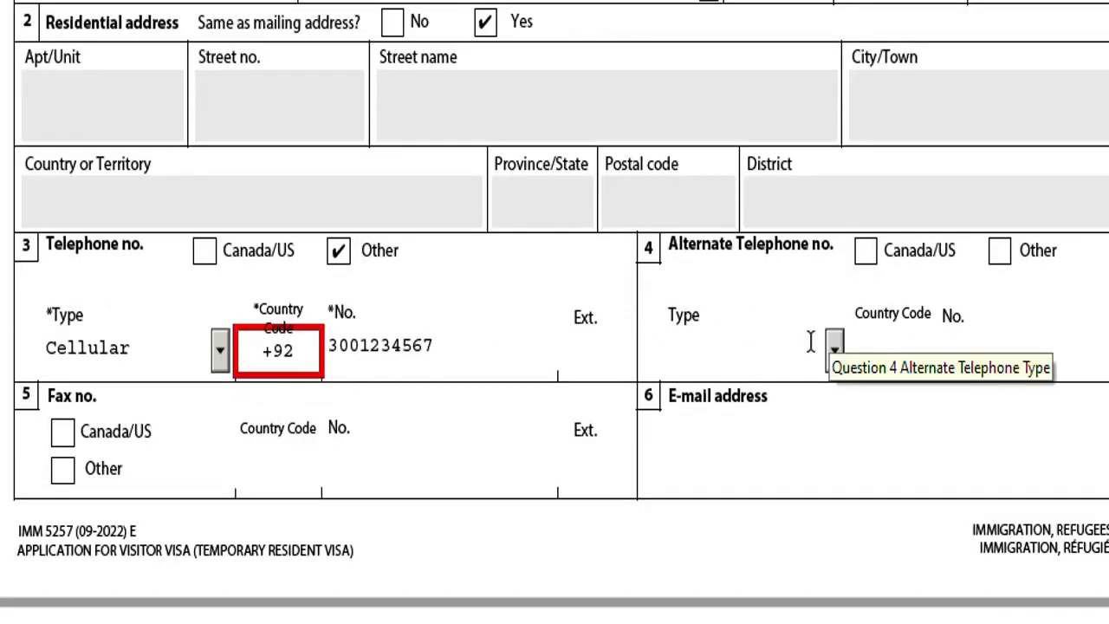
scroll(720, 377, "down", 1)
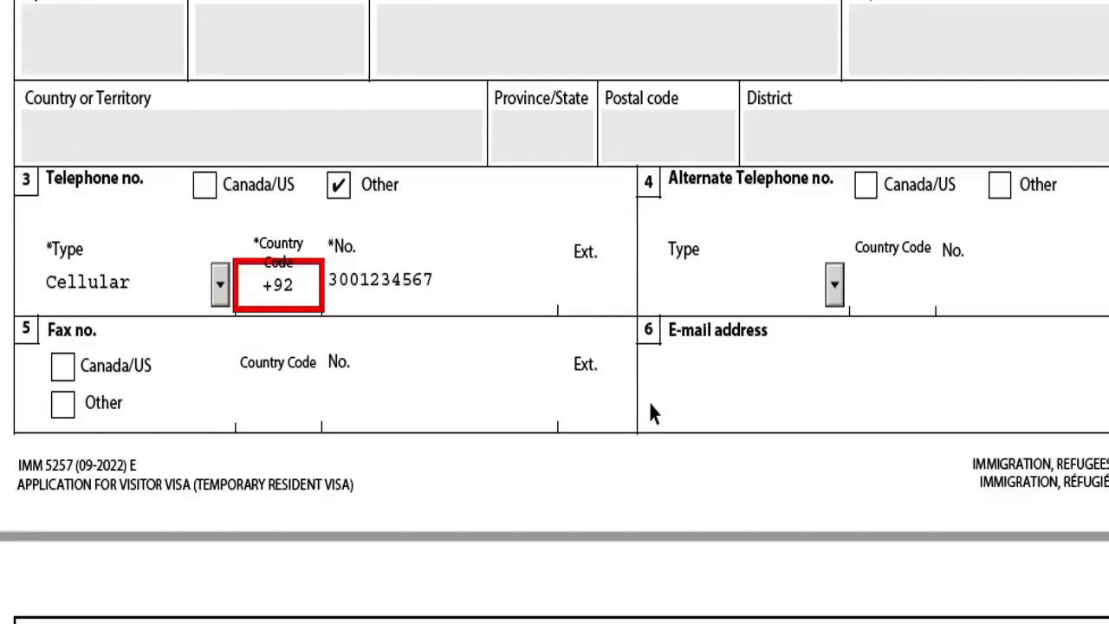
scroll(533, 329, "down", 1)
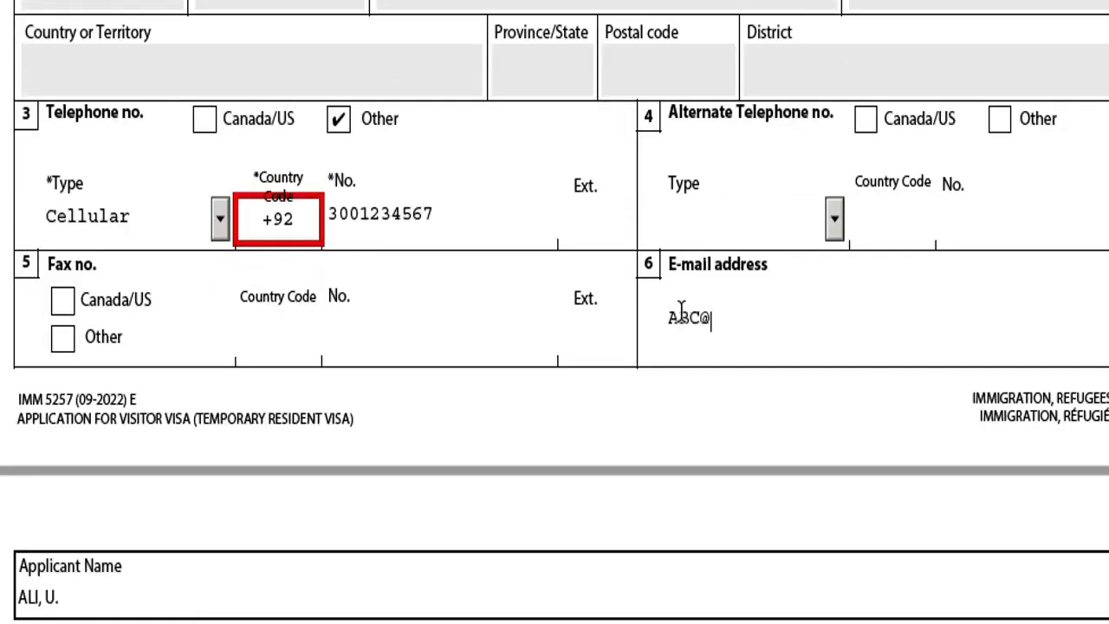
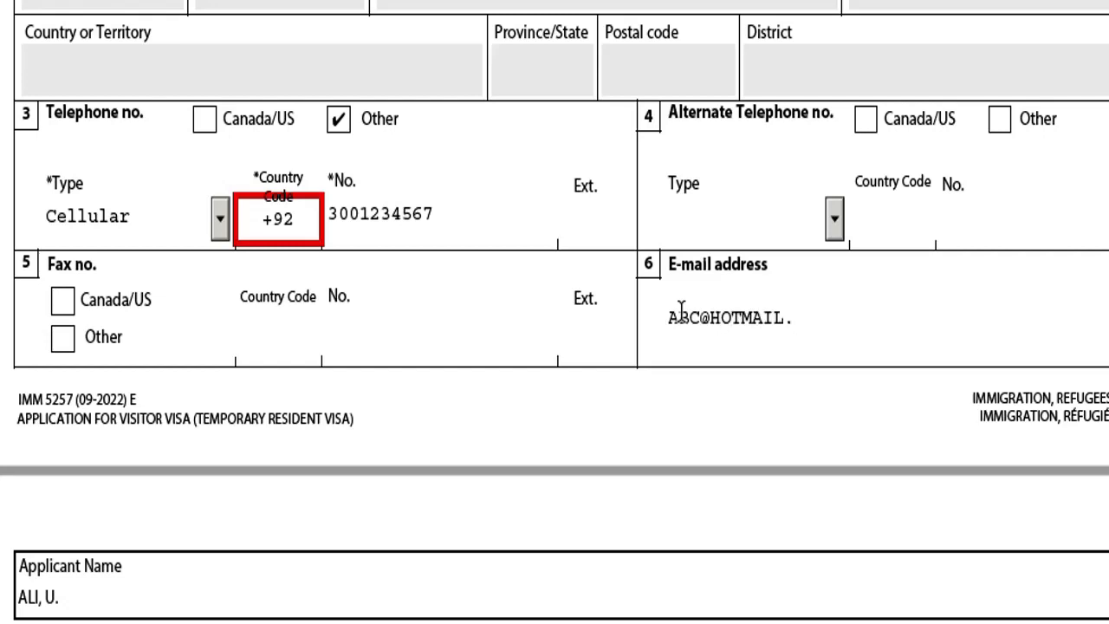
Choose Family Visit as the purpose of the visit to Canada.
scroll(639, 251, "down", 5)
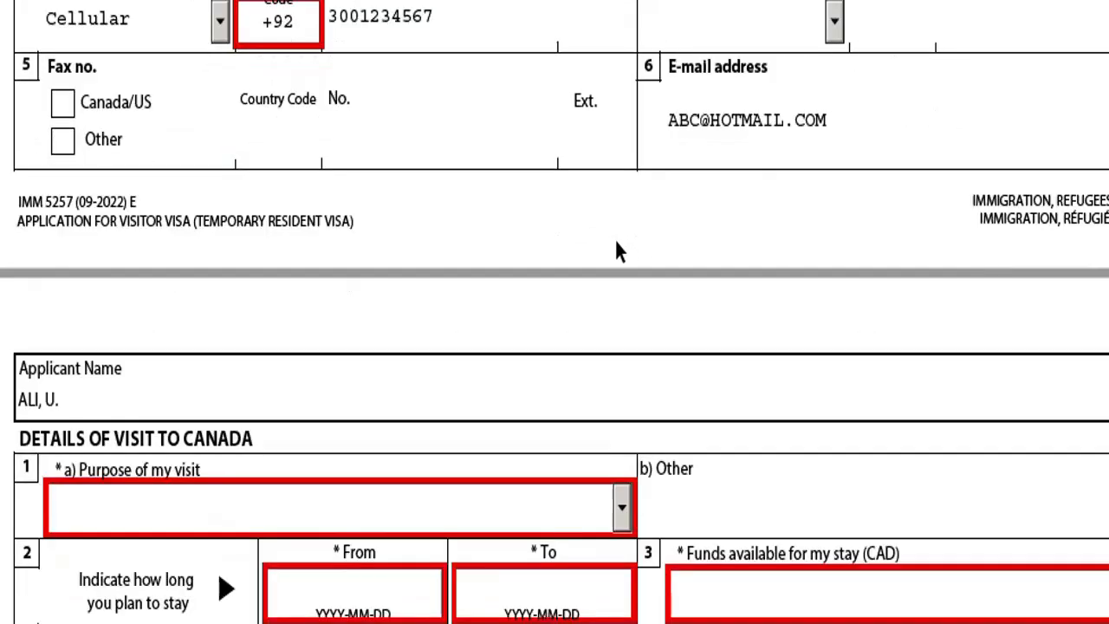
scroll(664, 329, "down", 6)
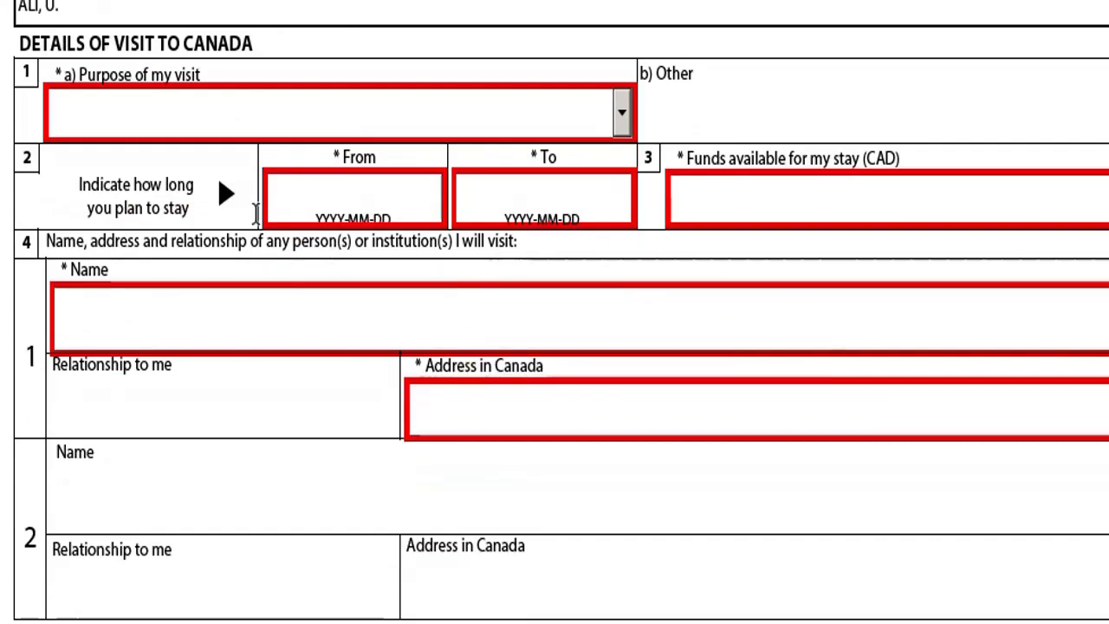
scroll(150, 78, "down", 1)
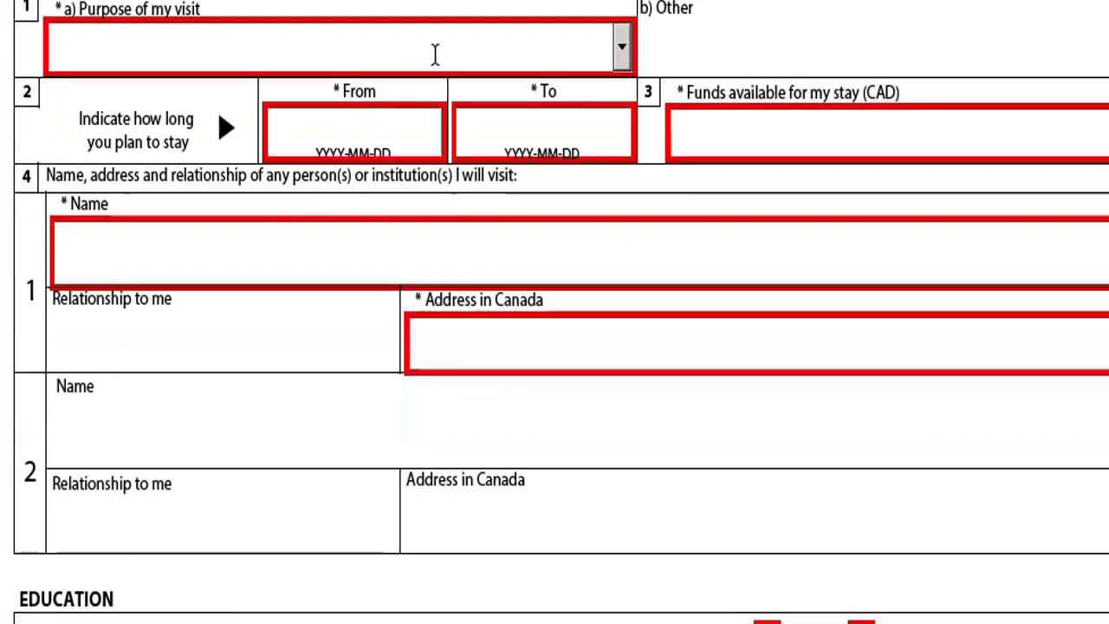
left_click(621, 48)
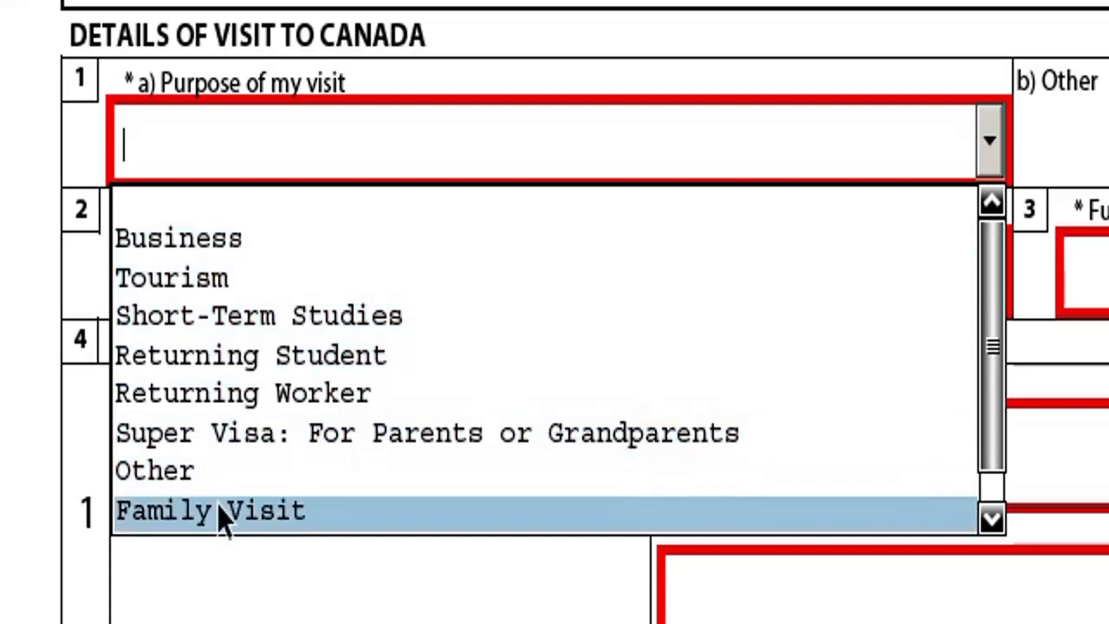
left_click(223, 518)
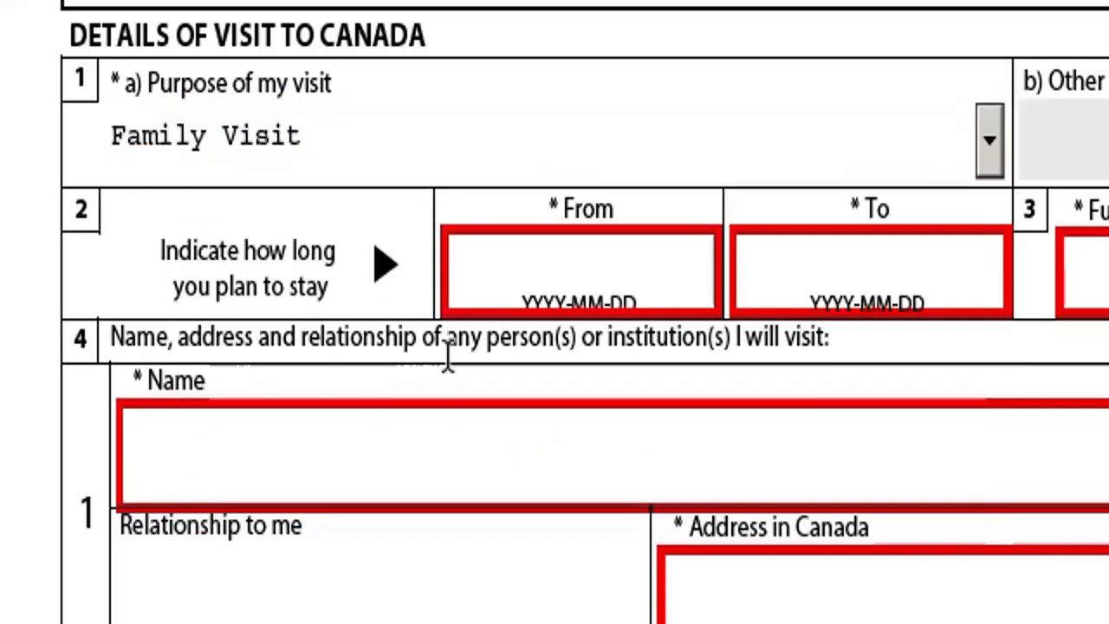
Pick a first arrival date of October 1 from the From date calendar.
left_click(530, 280)
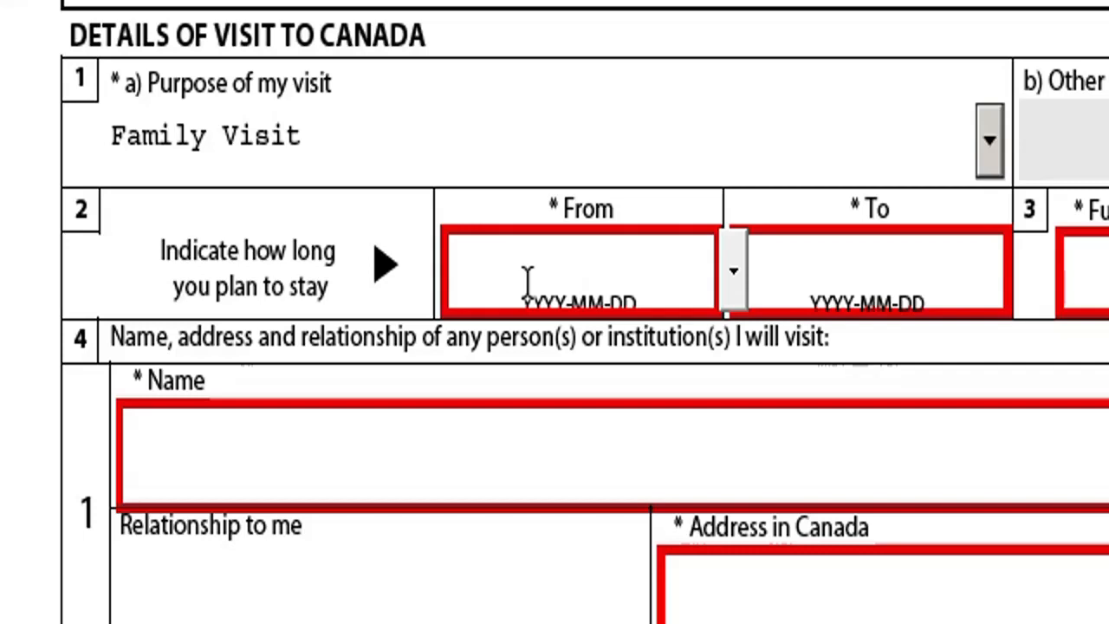
type("20")
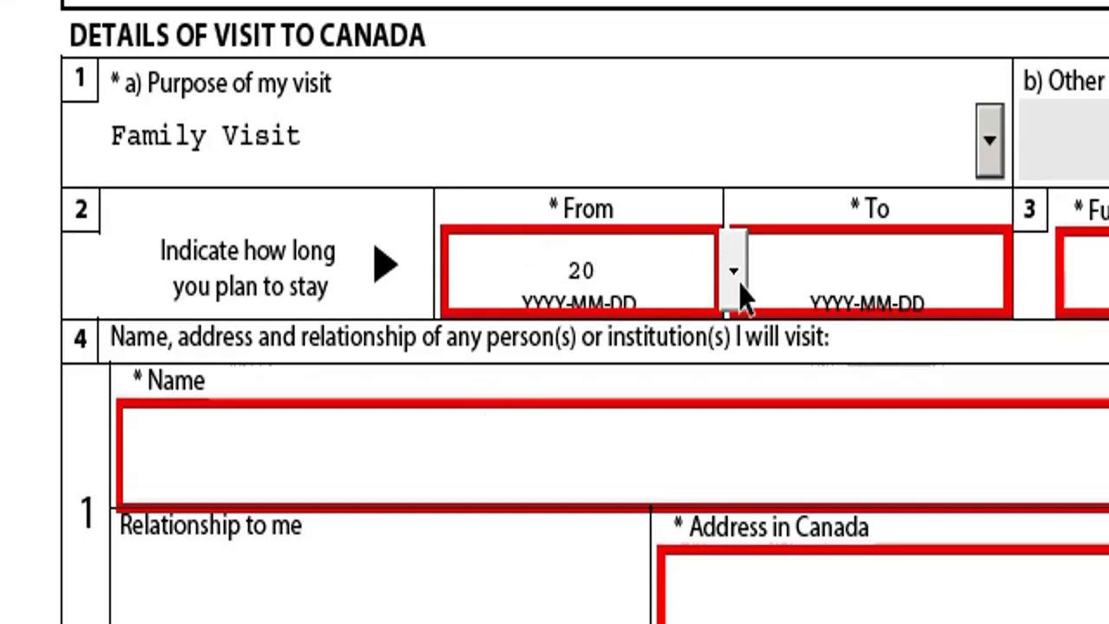
left_click(740, 296)
left_click(755, 268)
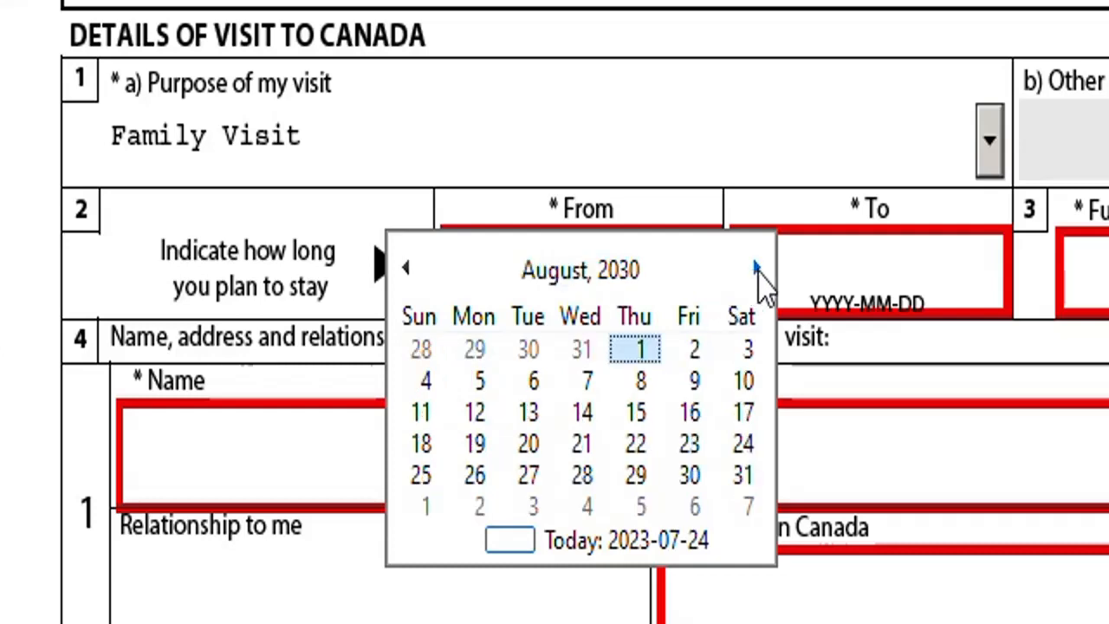
left_click(755, 269)
left_click(755, 269)
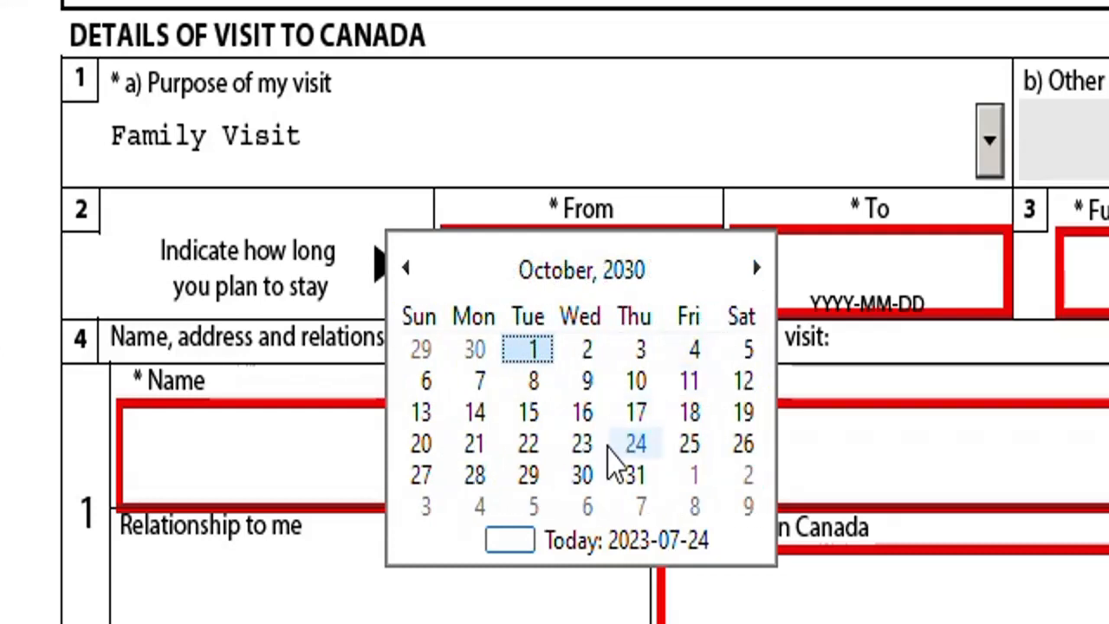
left_click(535, 349)
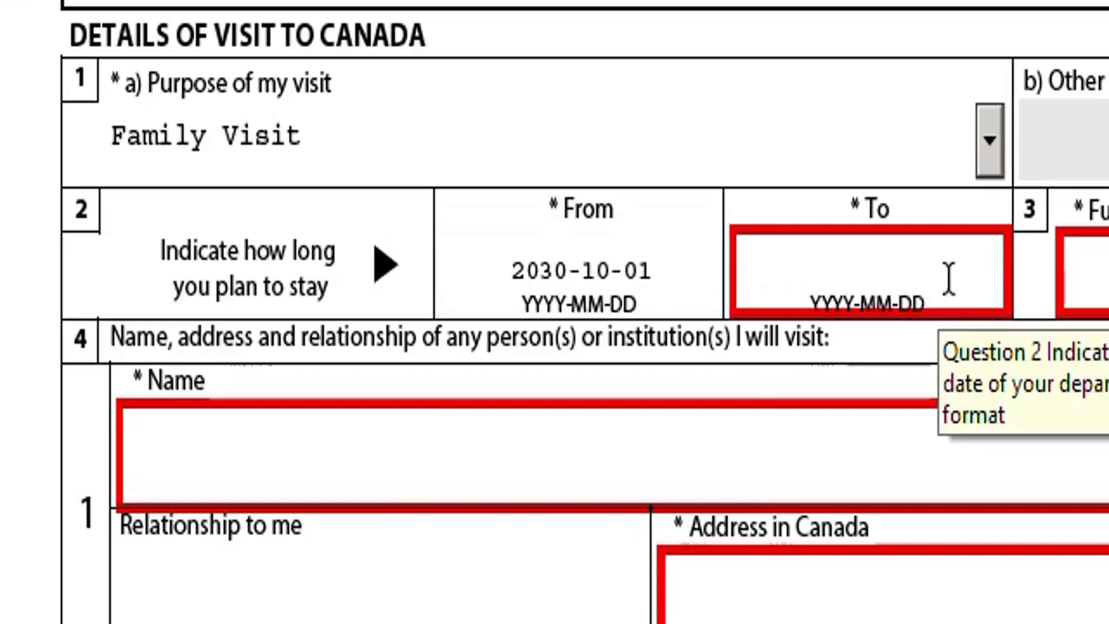
Set the departure date to 2023-10-28 and dismiss the date validation error.
left_click(909, 298)
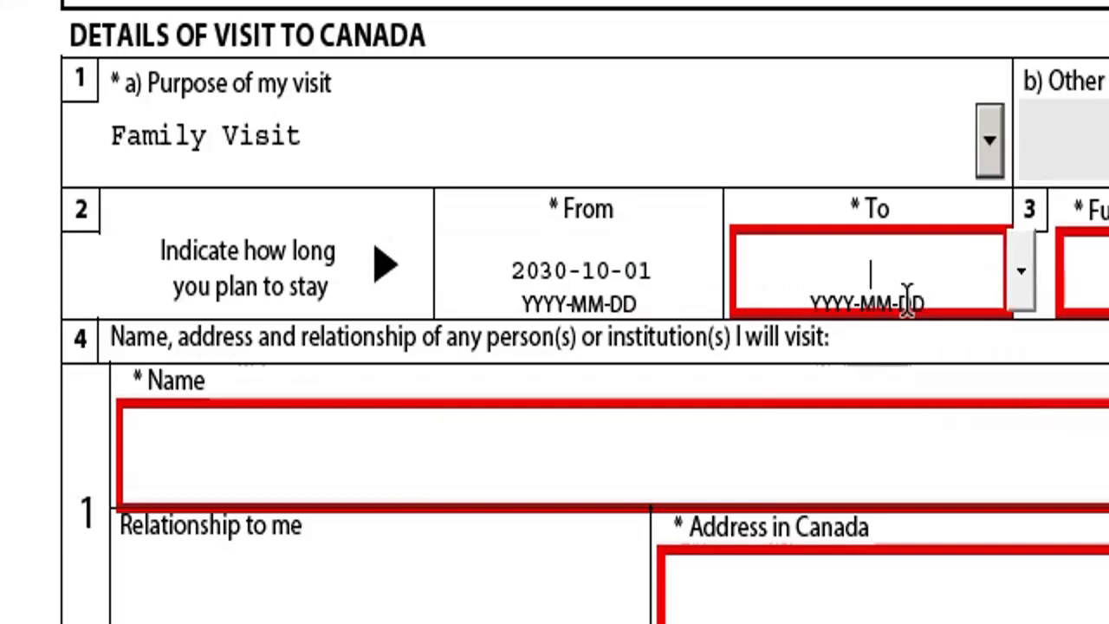
left_click(1026, 296)
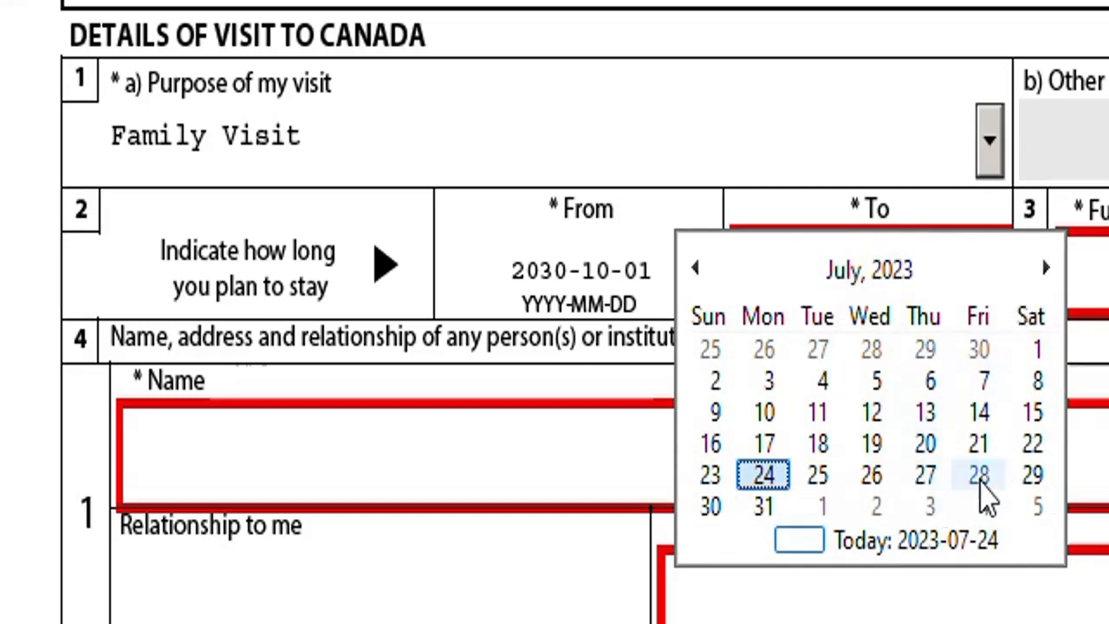
left_click(1045, 268)
left_click(1046, 268)
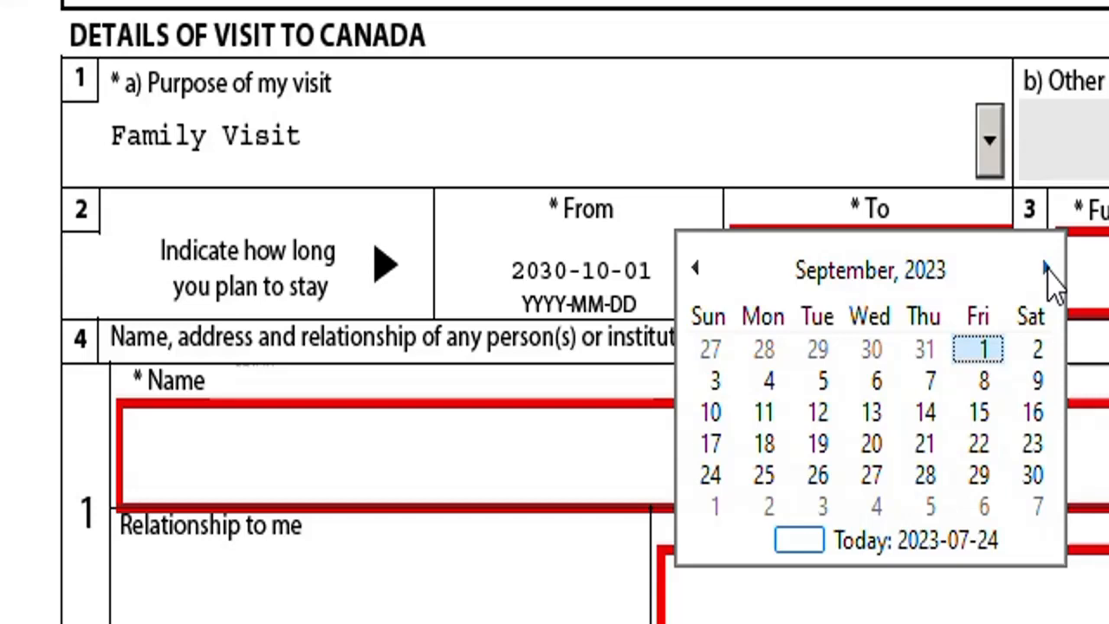
left_click(1046, 268)
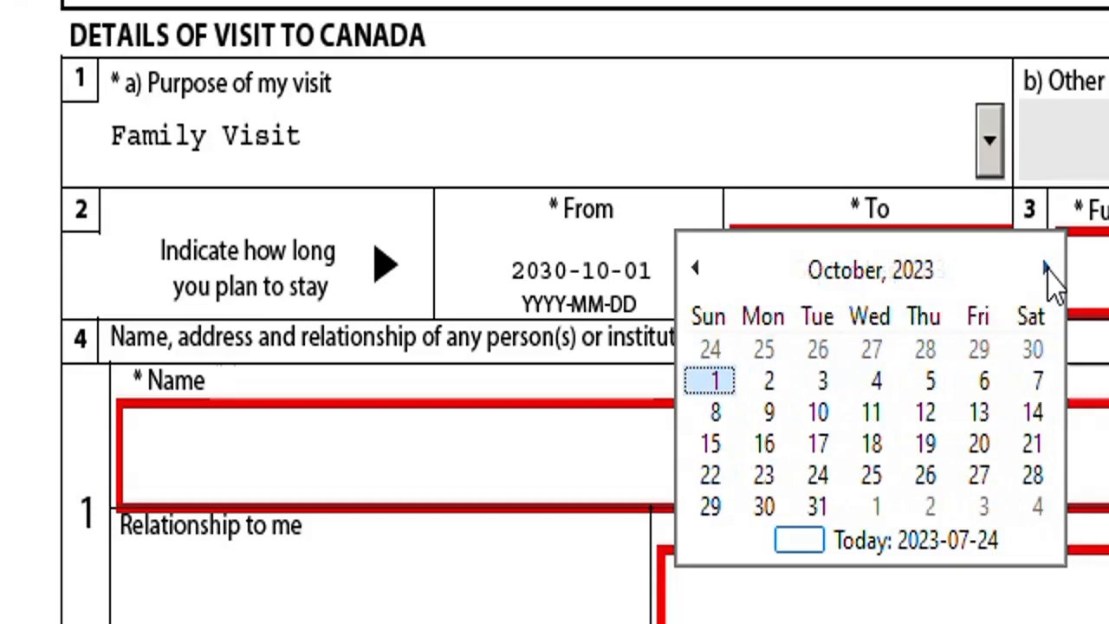
left_click(1033, 475)
key("Return")
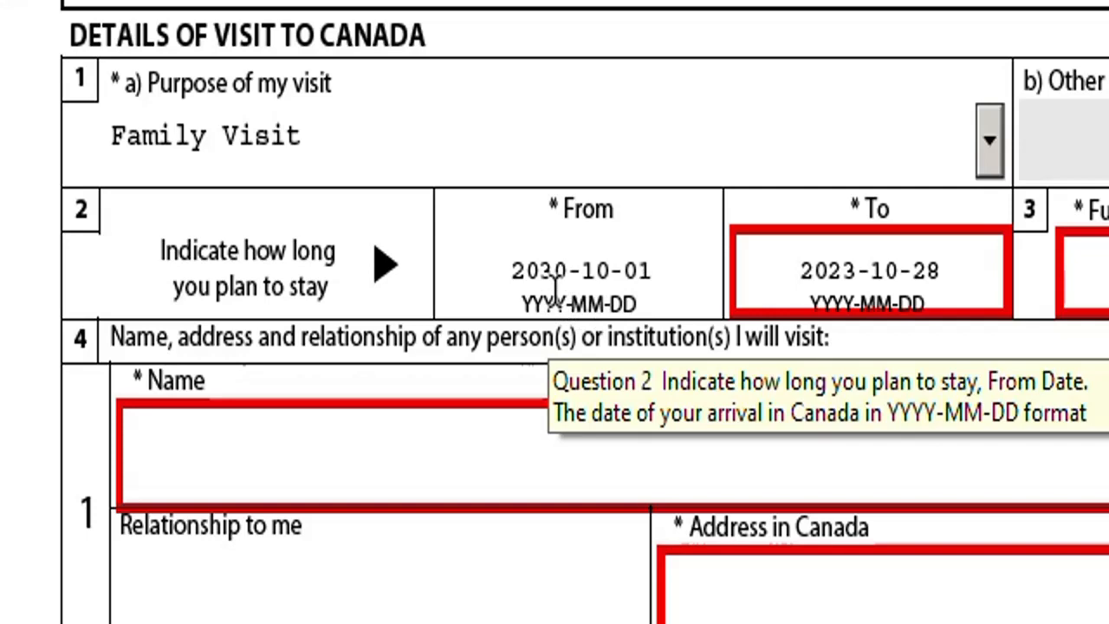
Correct the arrival date to 2023-10-01.
left_click(515, 271)
left_click(732, 286)
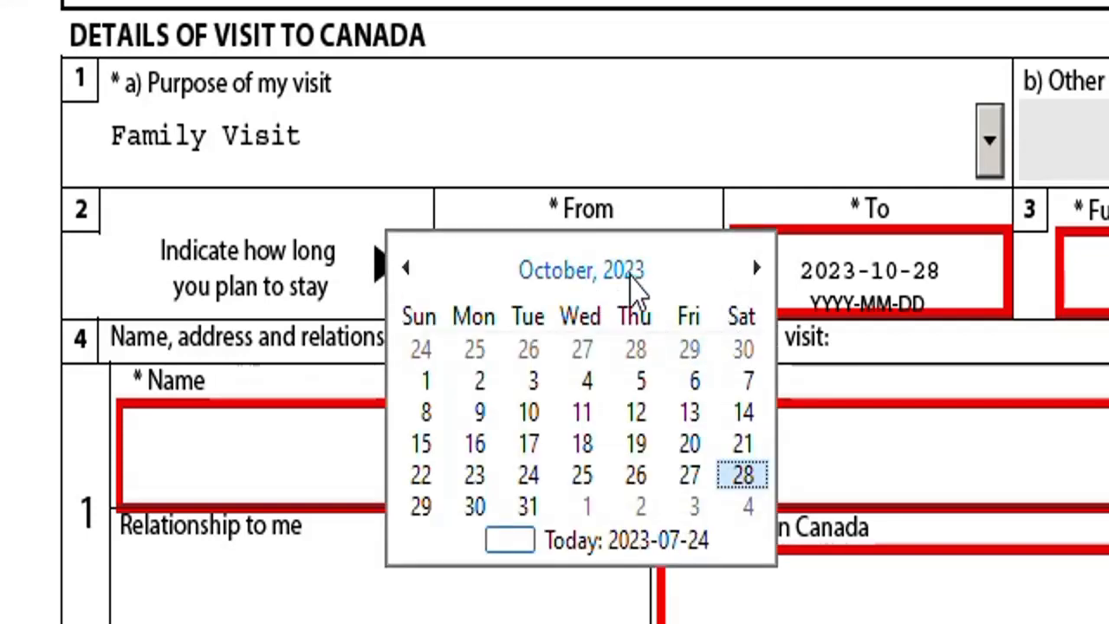
left_click(425, 381)
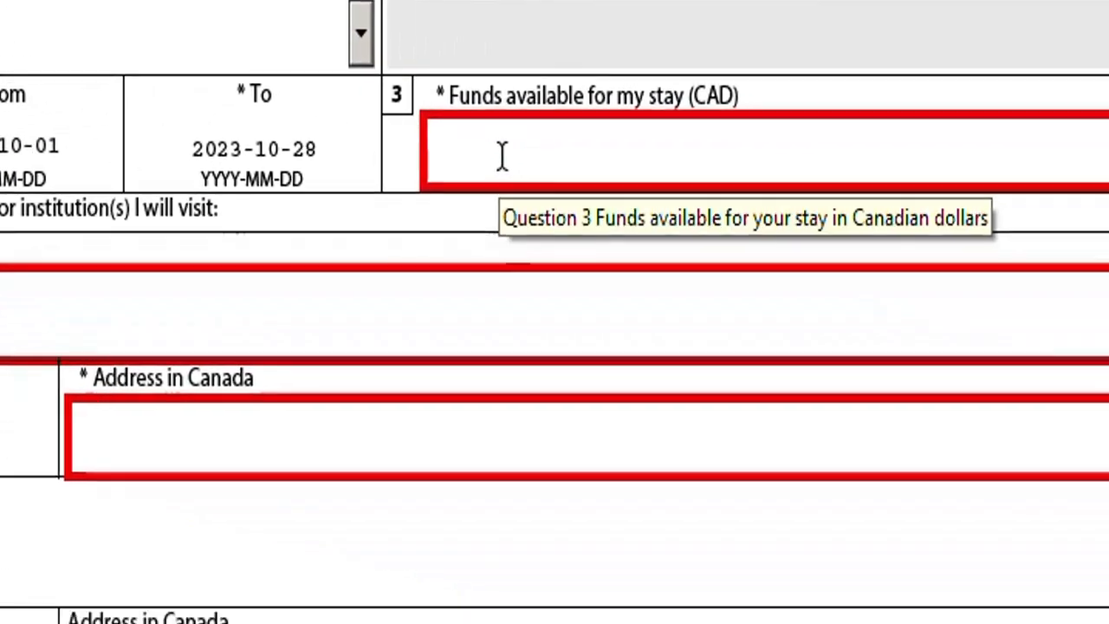
left_click(1093, 273)
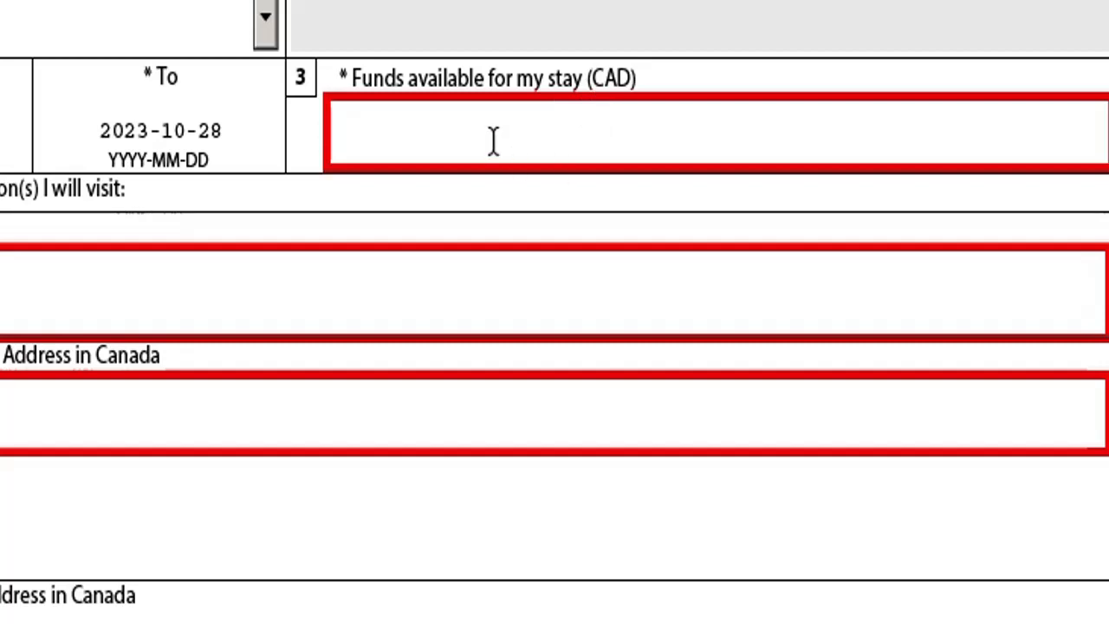
Enter 15000 as the funds available for the stay and commit it.
type("15000")
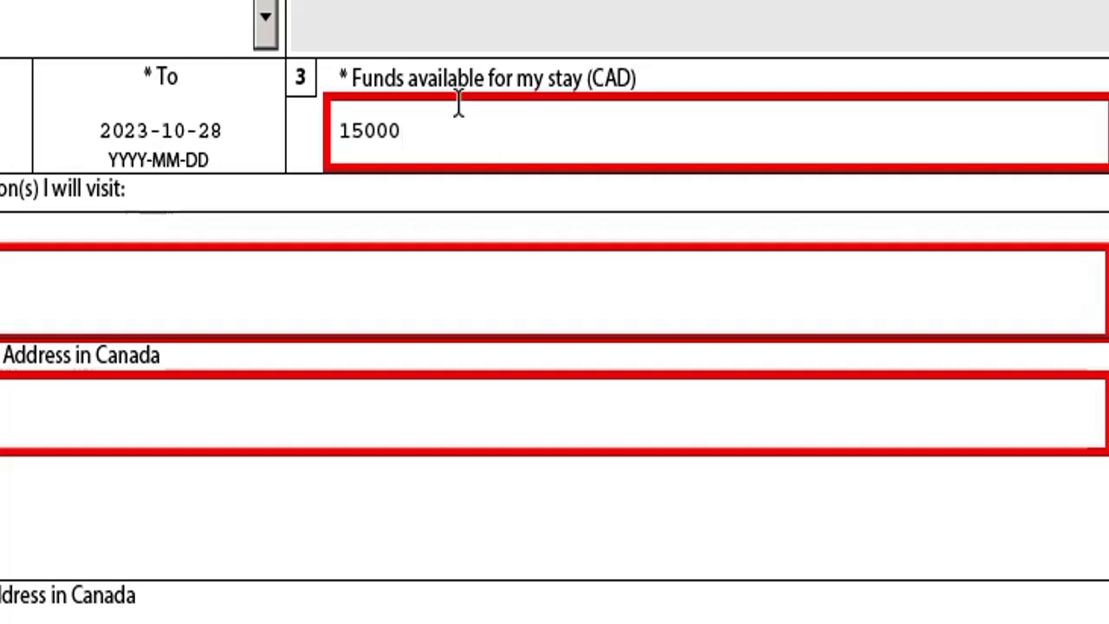
left_click(458, 102)
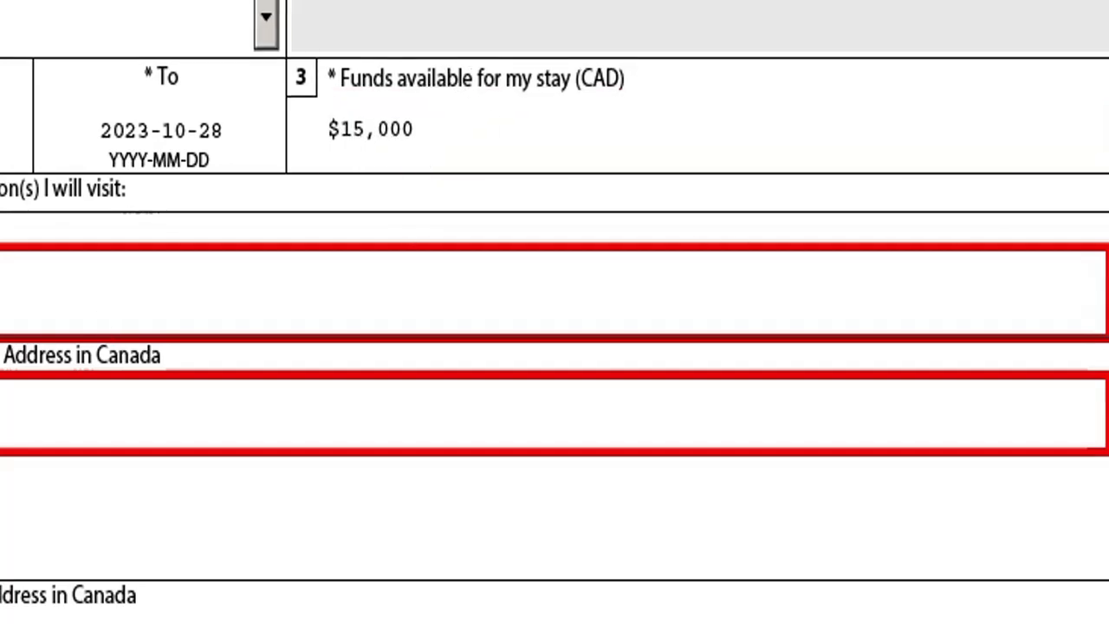
left_click(219, 238)
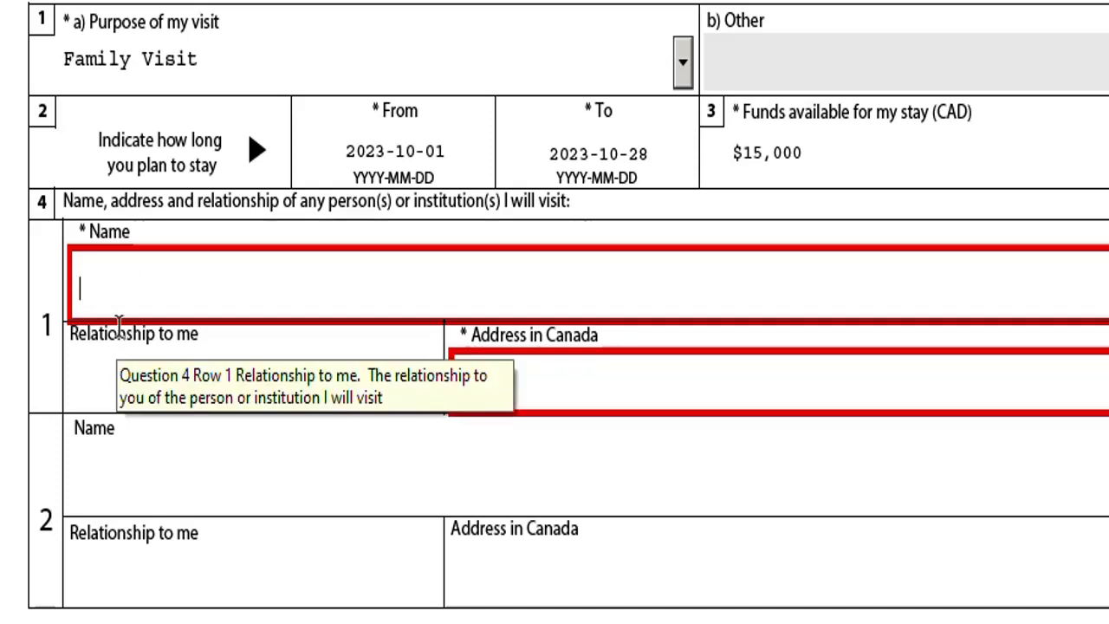
Fill question 4's first row with the visited person's name, Calgary address and relationship BROTHER.
left_click(508, 383)
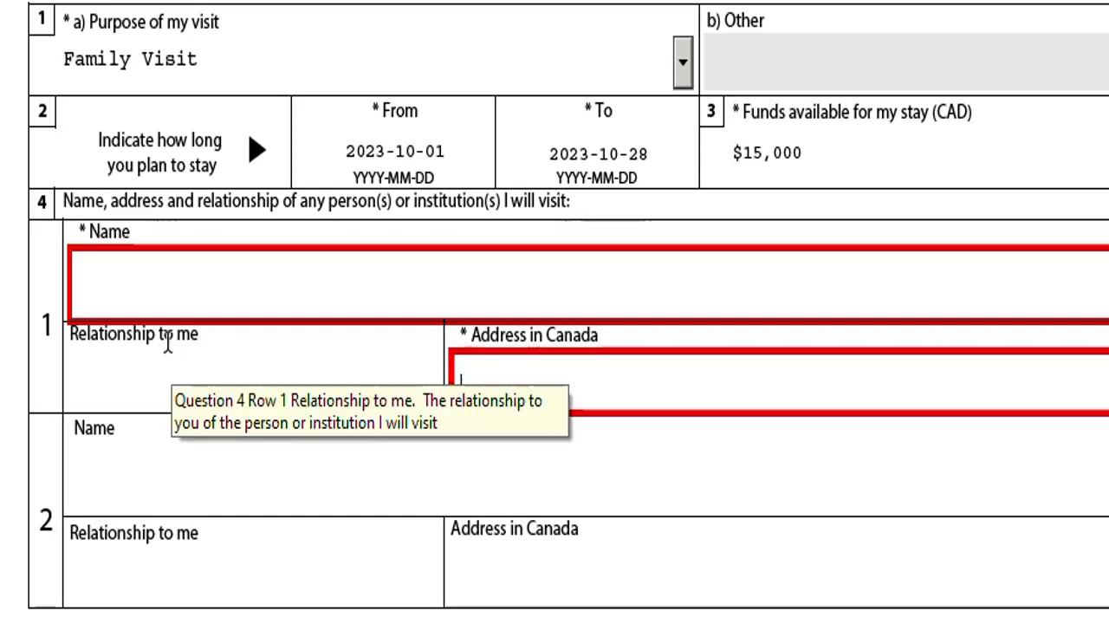
left_click(159, 299)
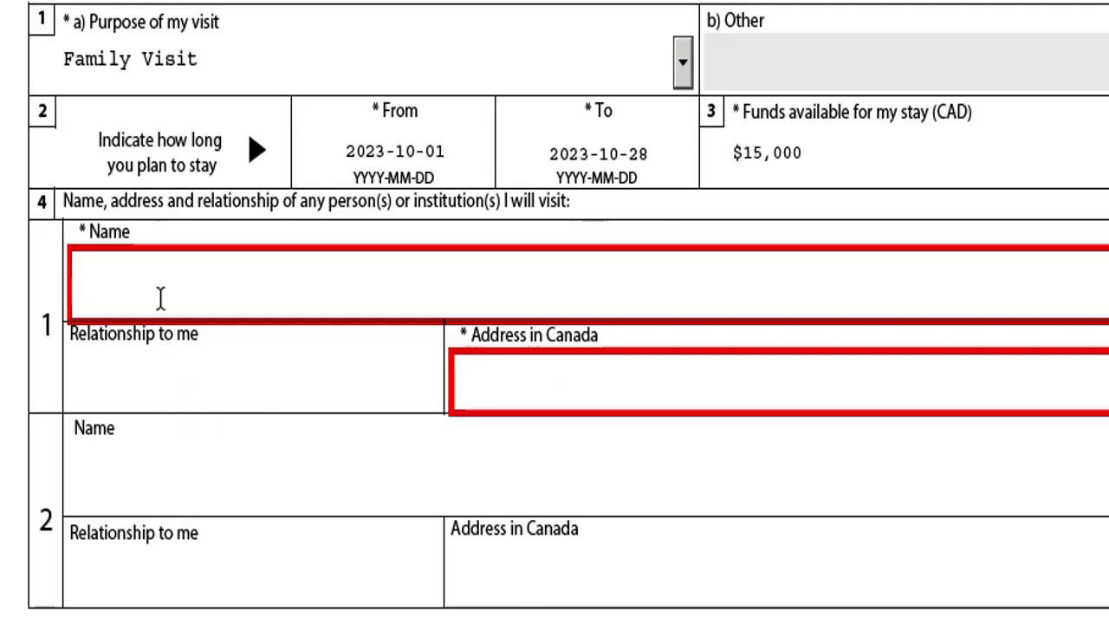
type("ABC")
left_click(545, 381)
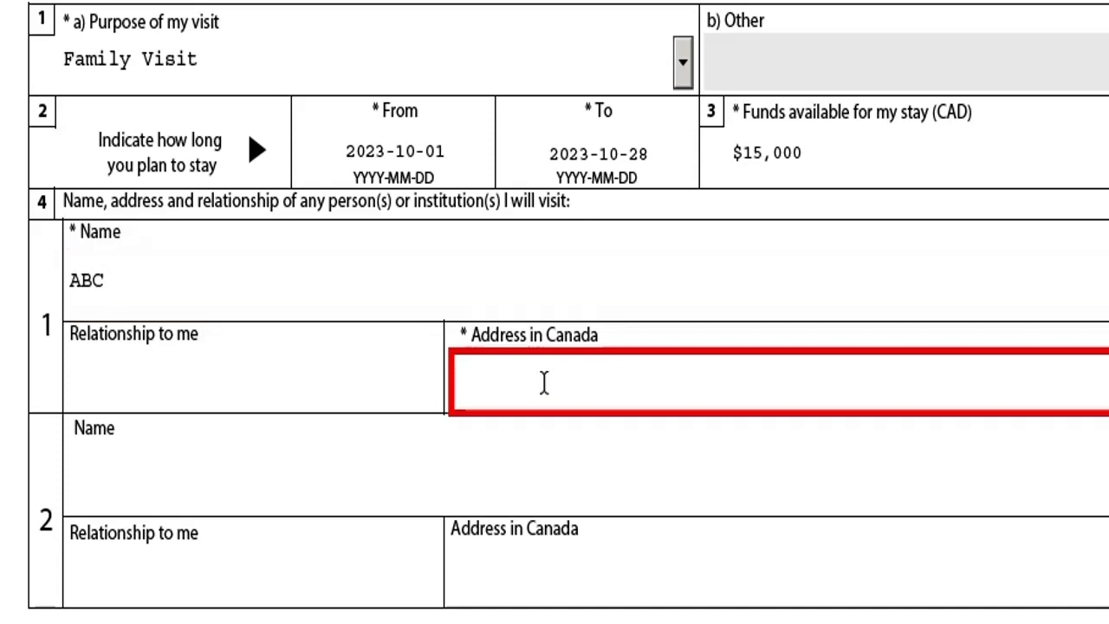
type("23 ABC")
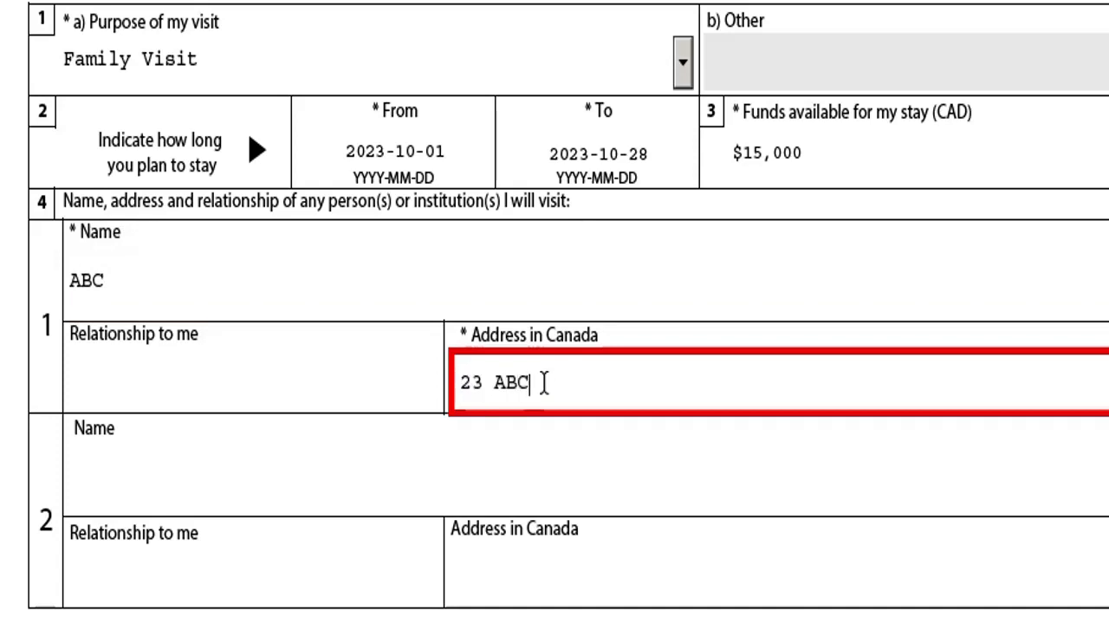
type(" NE CALGARY")
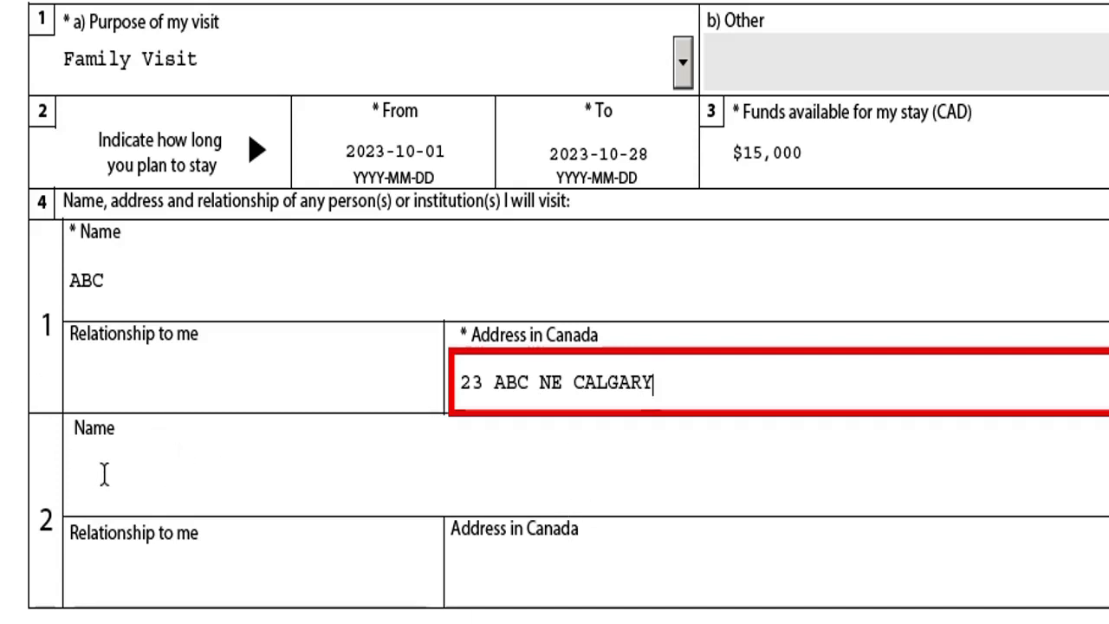
left_click(252, 388)
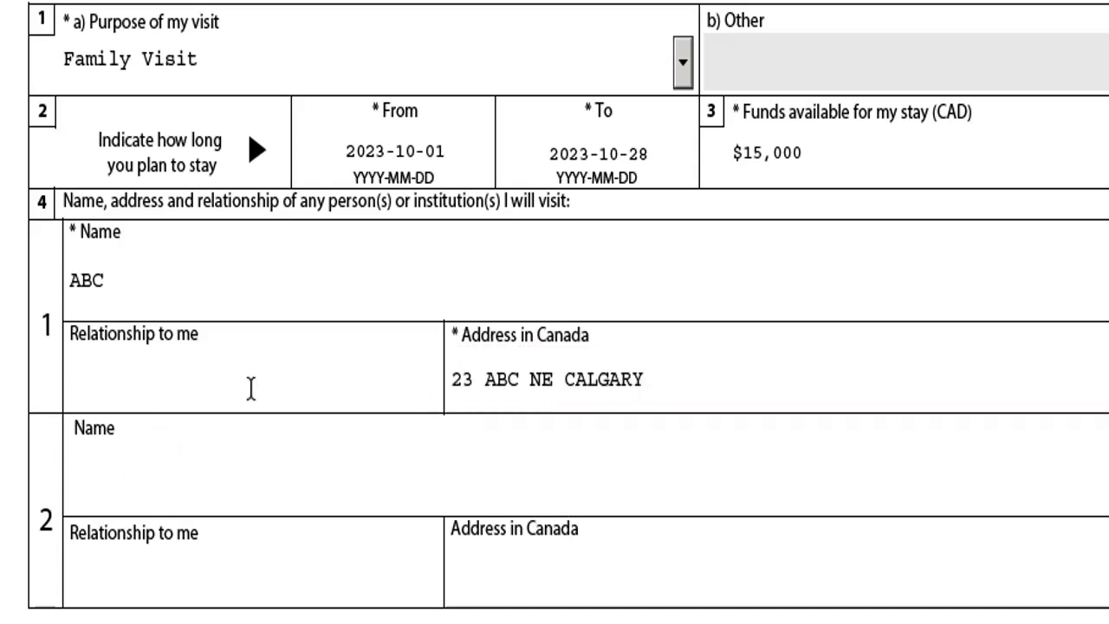
type("BROTHER")
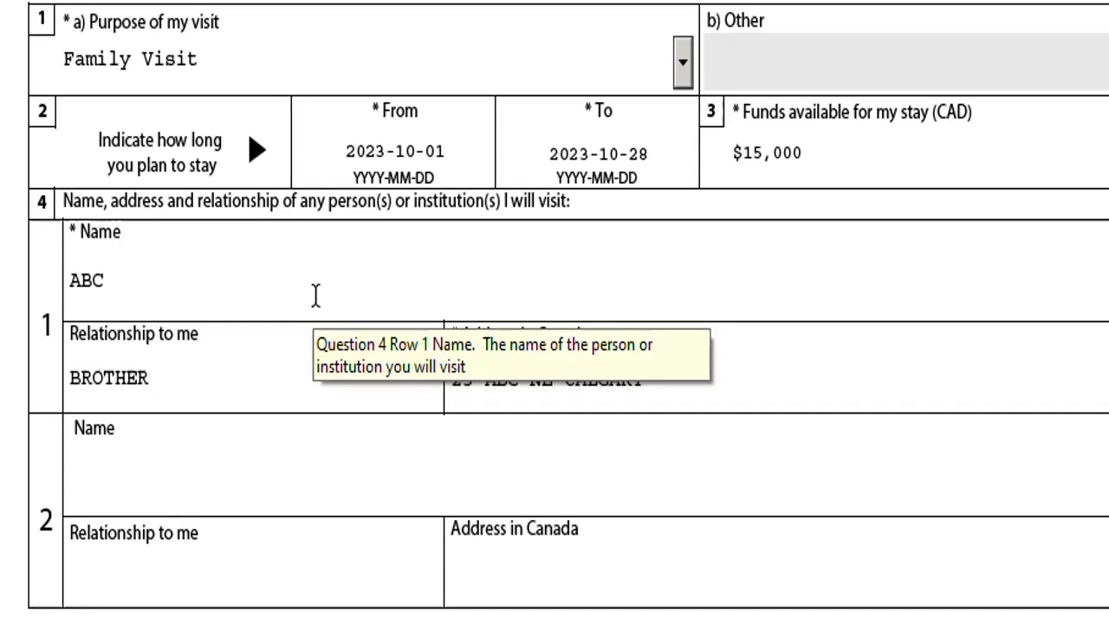
left_click(138, 290)
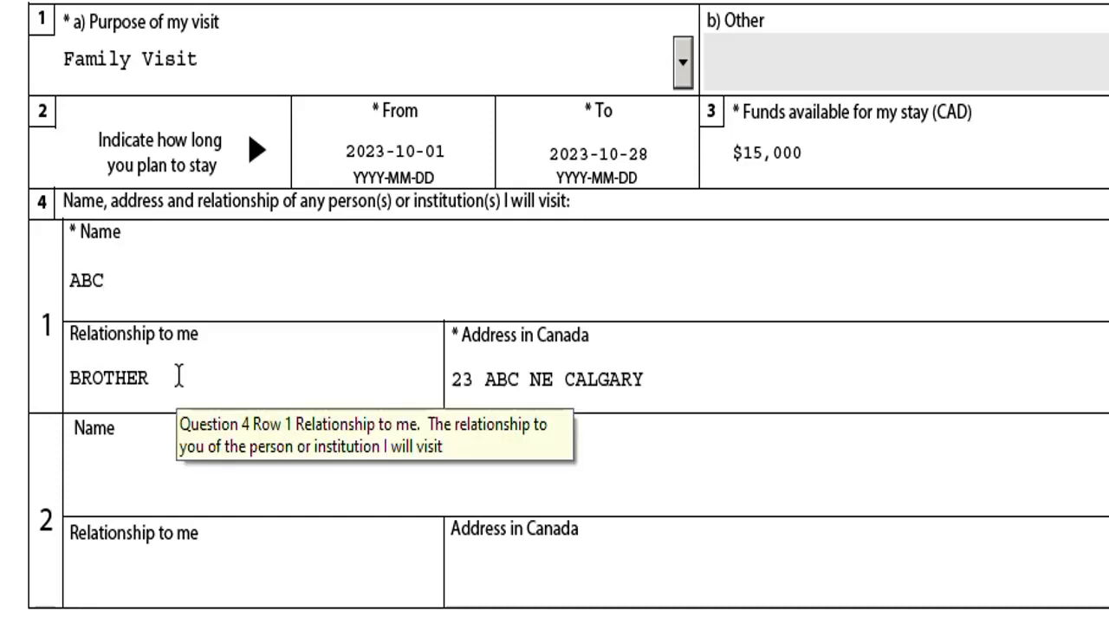
Scroll down past question 4 to bring the Education section into view.
scroll(130, 401, "down", 2)
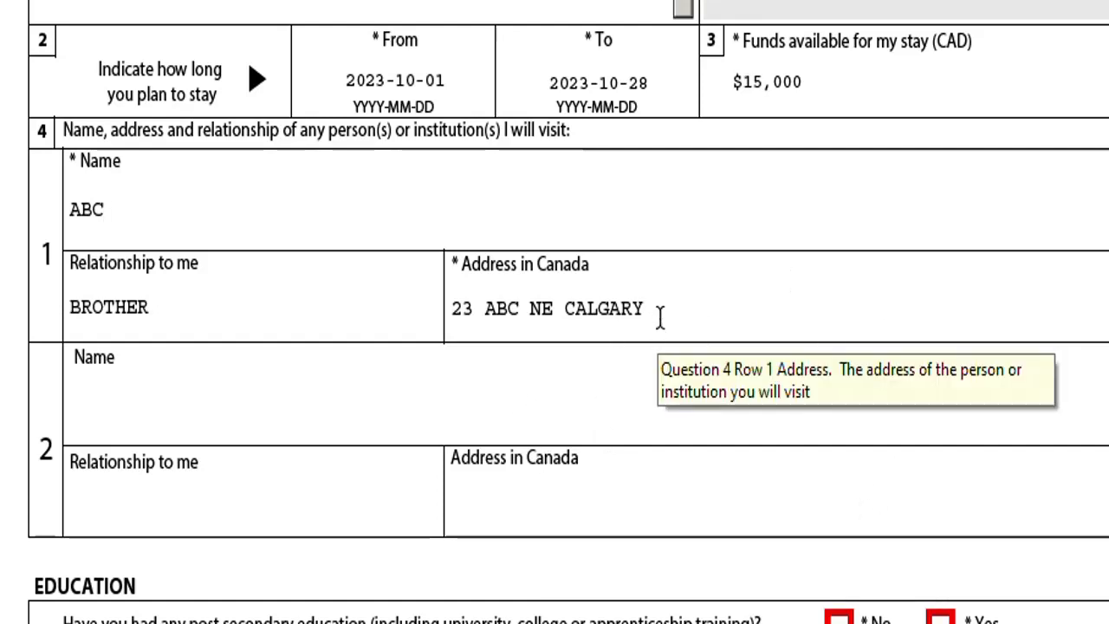
scroll(272, 366, "down", 3)
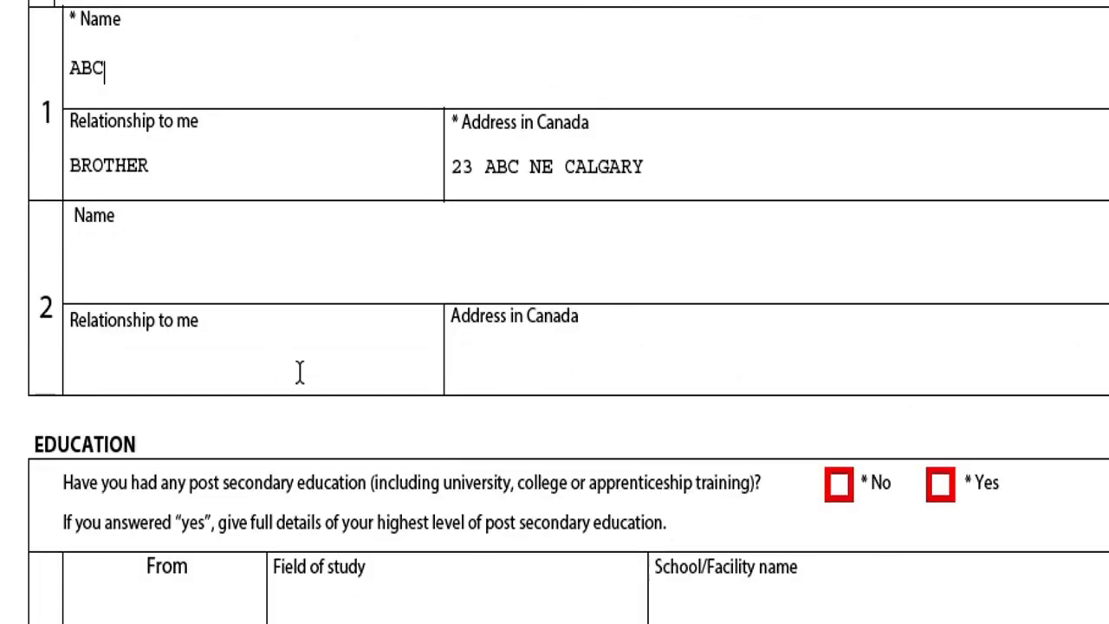
scroll(260, 389, "up", 2)
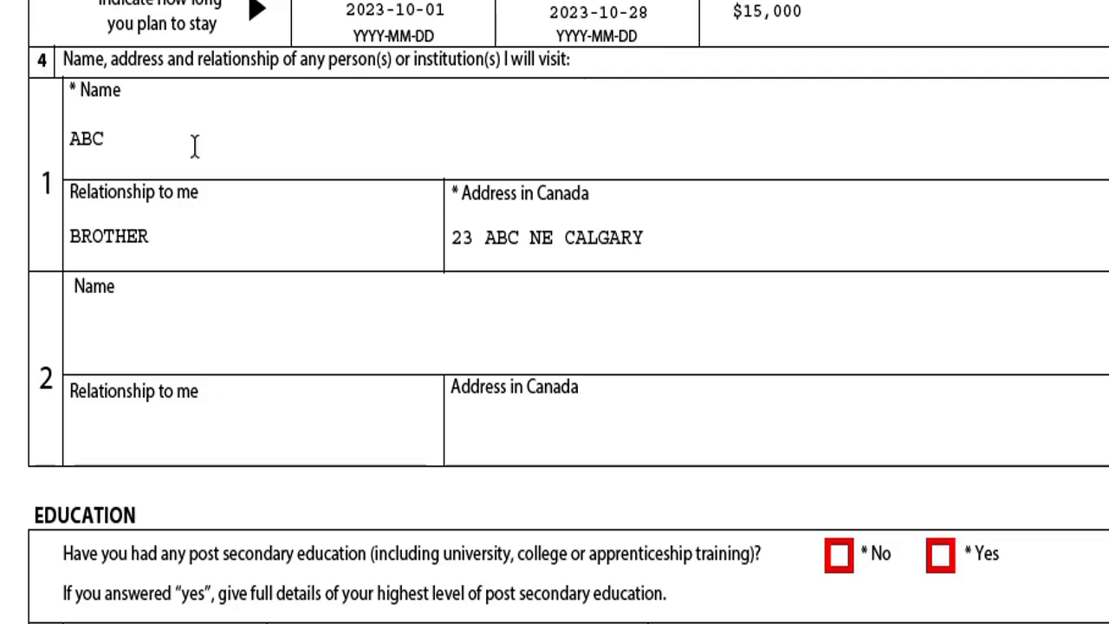
scroll(430, 347, "down", 5)
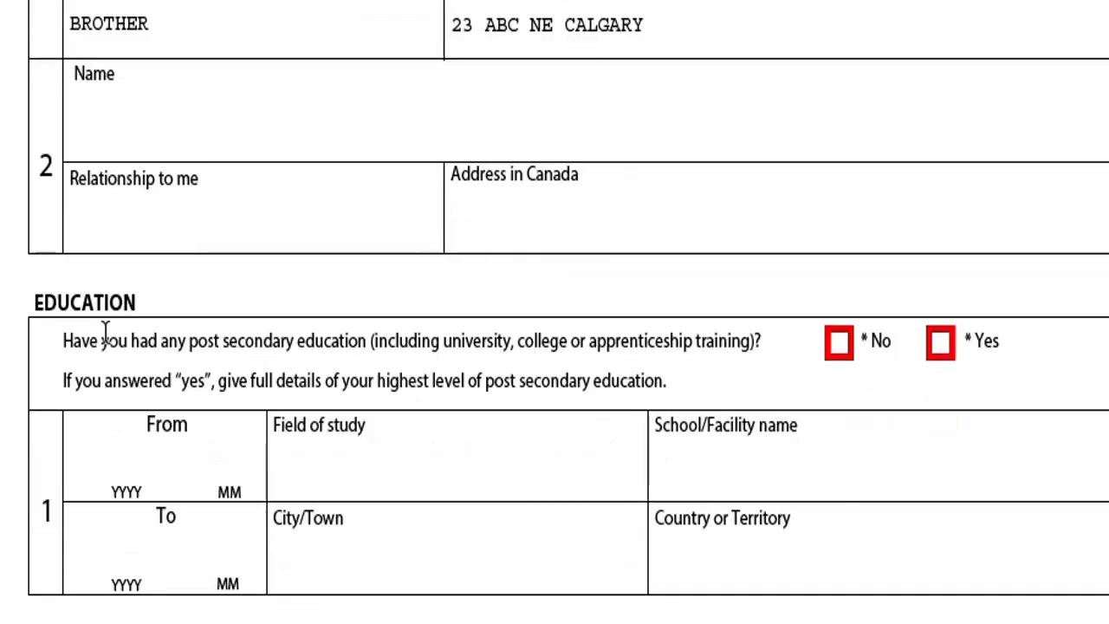
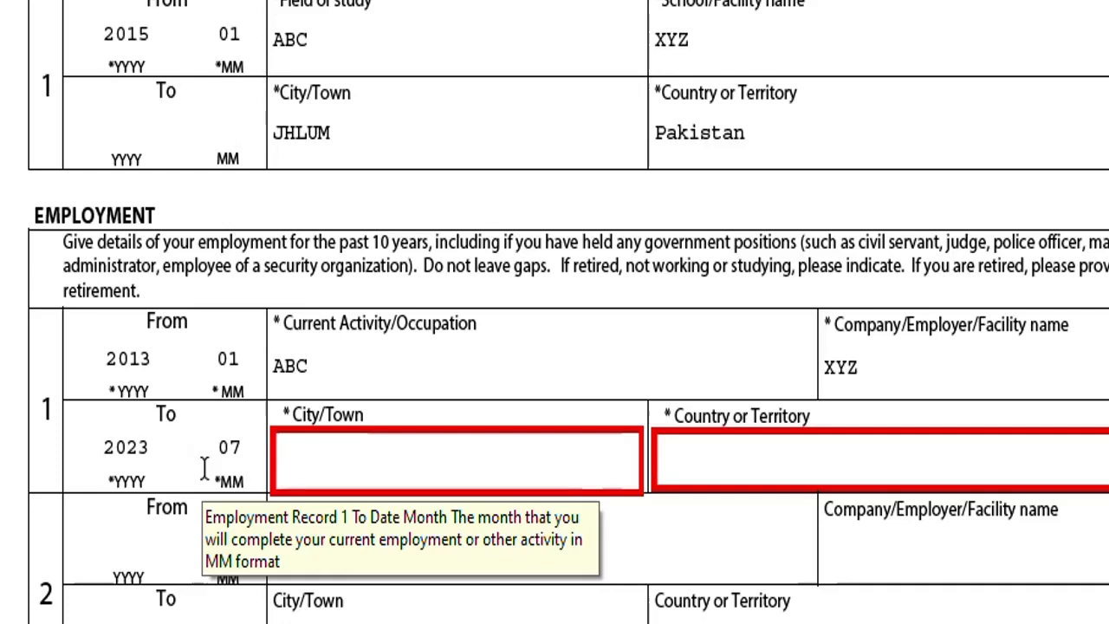
Enter JHLUM as the employment city and Pakistan as the employment country.
type("JHLUM")
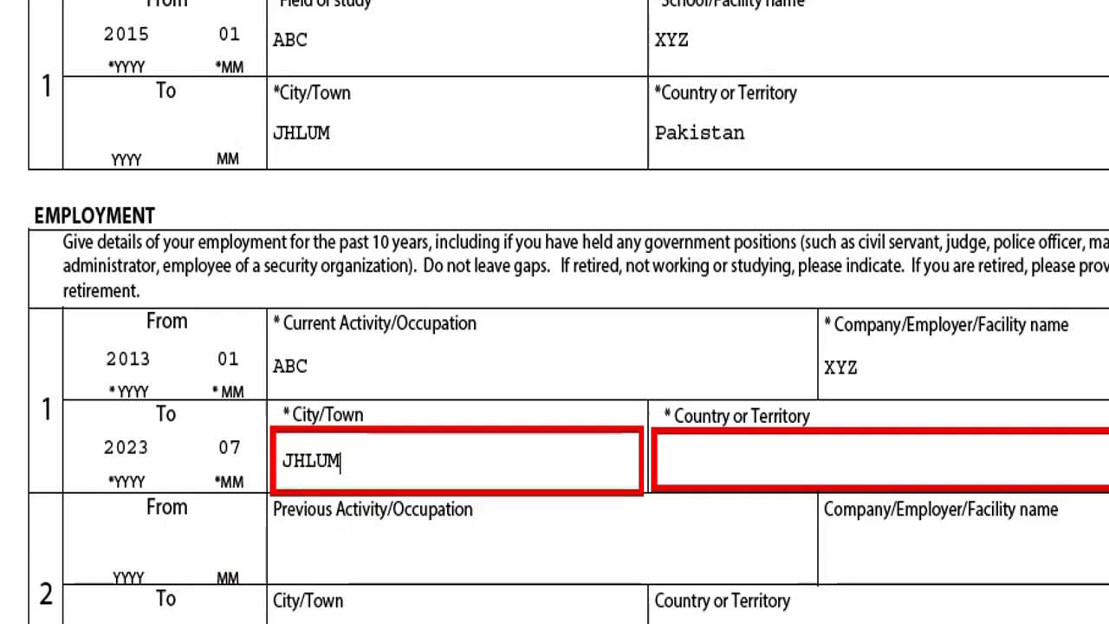
key("Tab")
key("p")
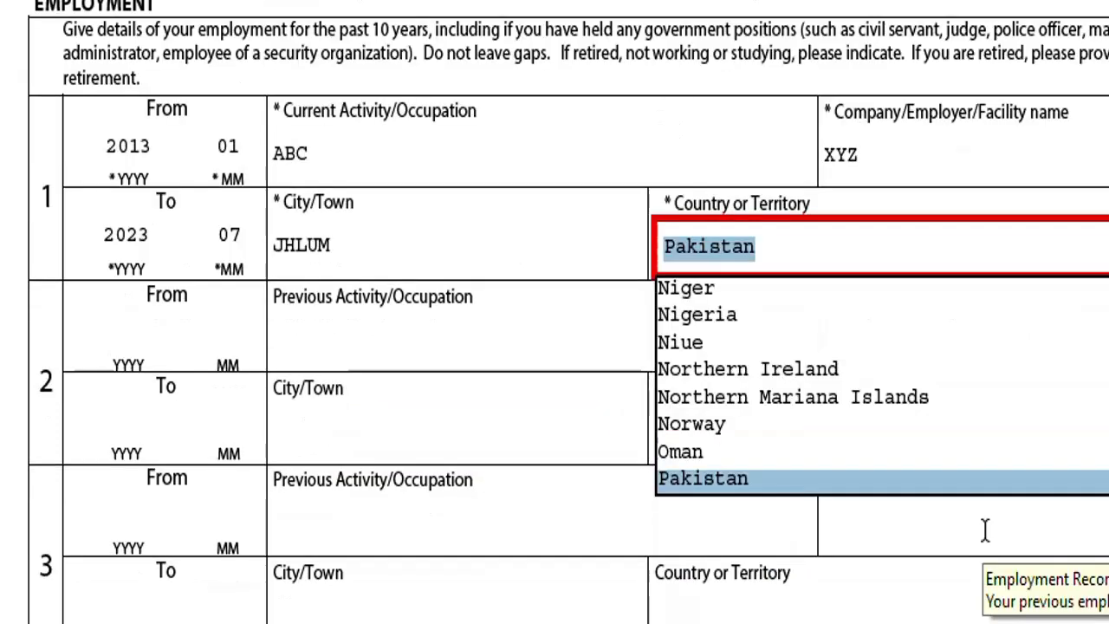
left_click(747, 490)
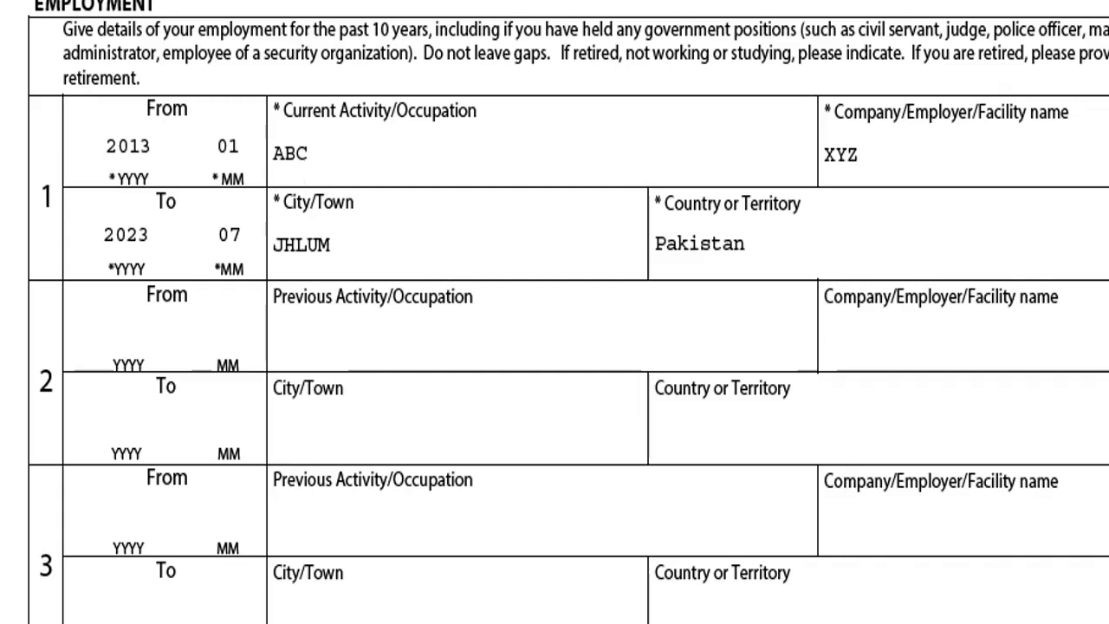
Answer No to background questions 1a (tuberculosis) and 1b.
scroll(457, 328, "down", 1)
scroll(458, 324, "up", 2)
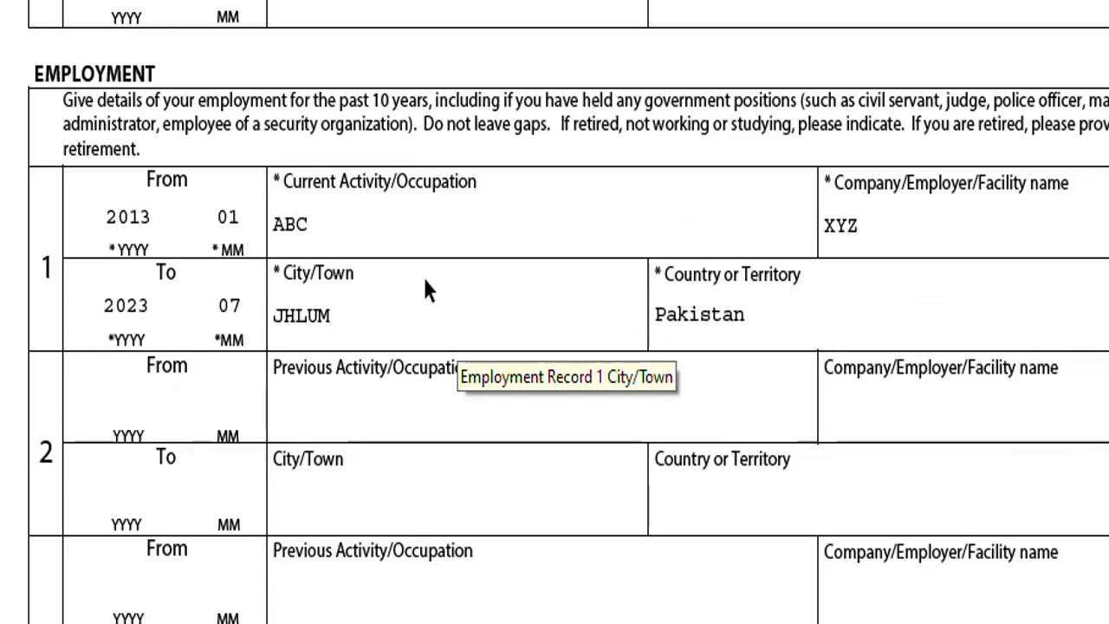
scroll(506, 317, "down", 6)
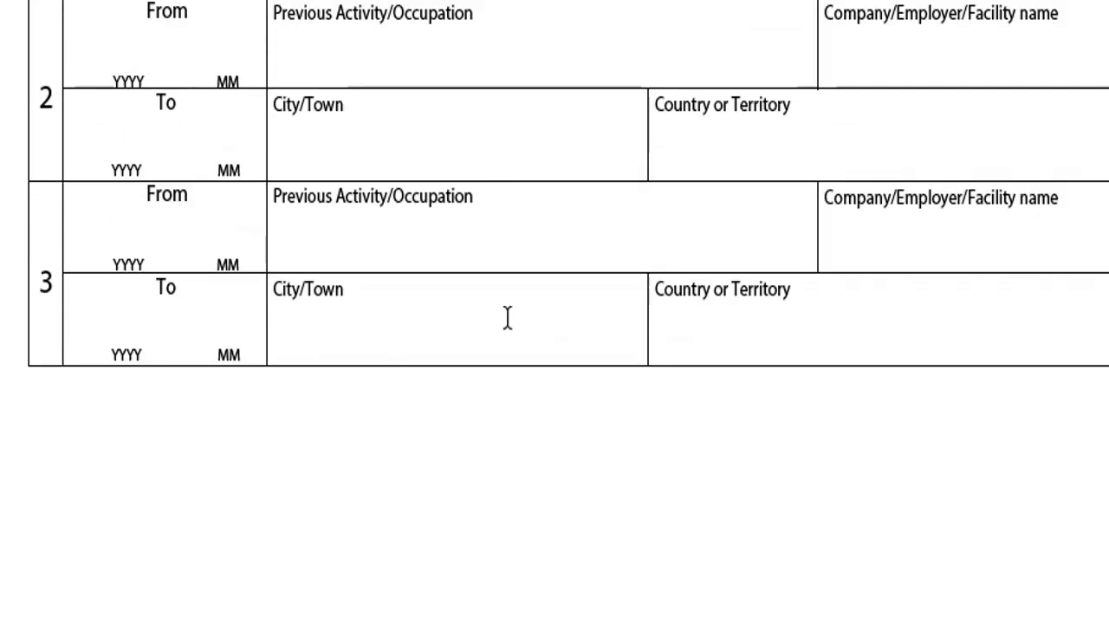
scroll(511, 329, "down", 6)
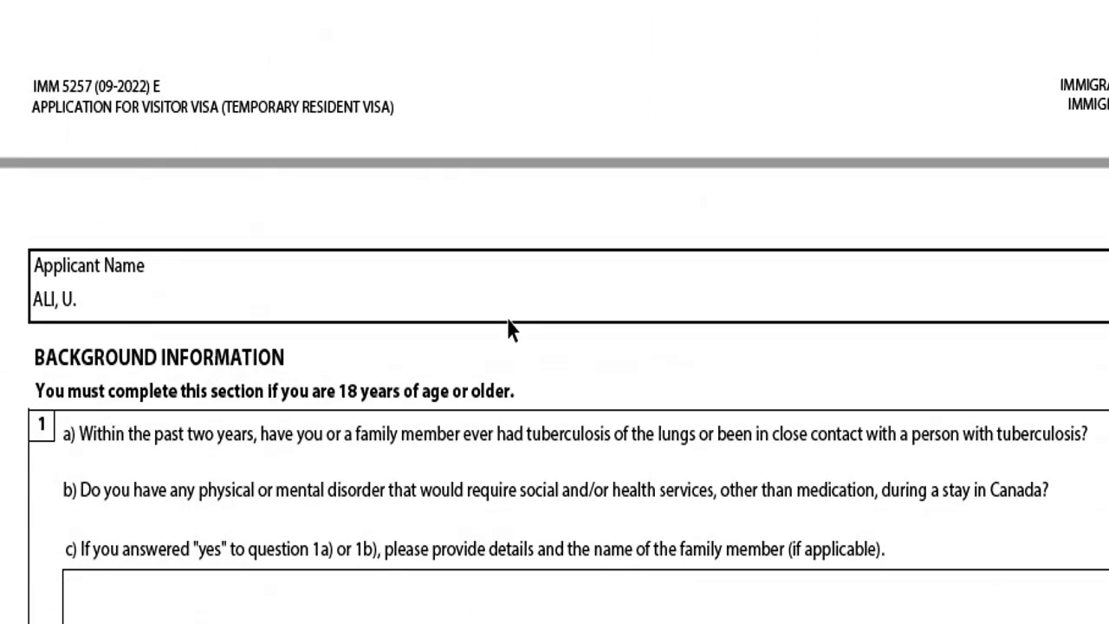
scroll(511, 330, "down", 2)
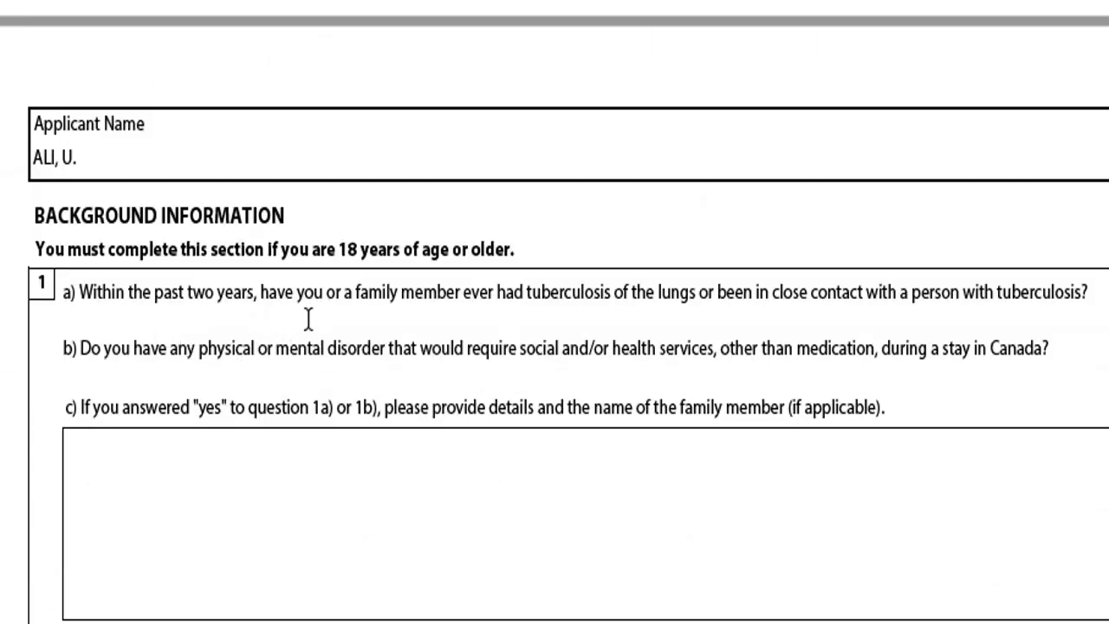
scroll(507, 245, "down", 1)
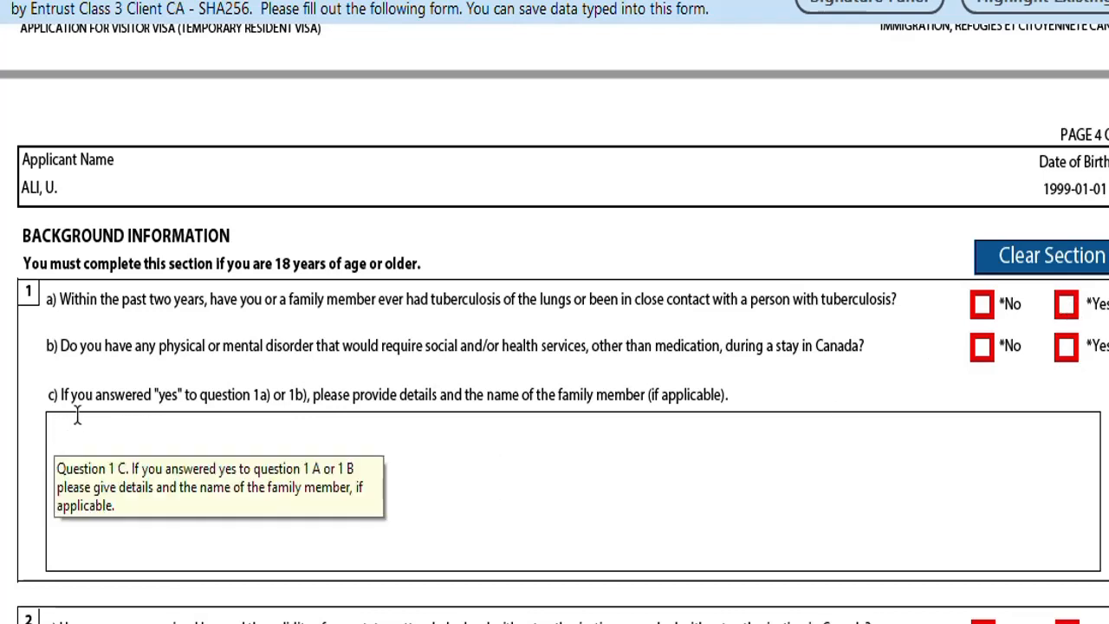
left_click(981, 304)
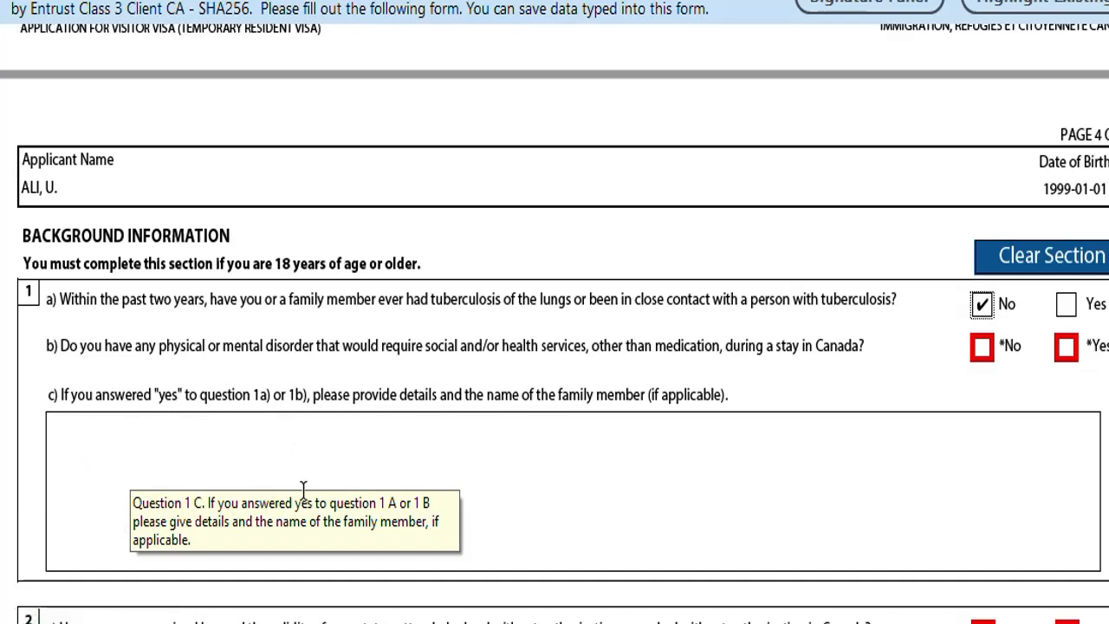
scroll(667, 445, "down", 3)
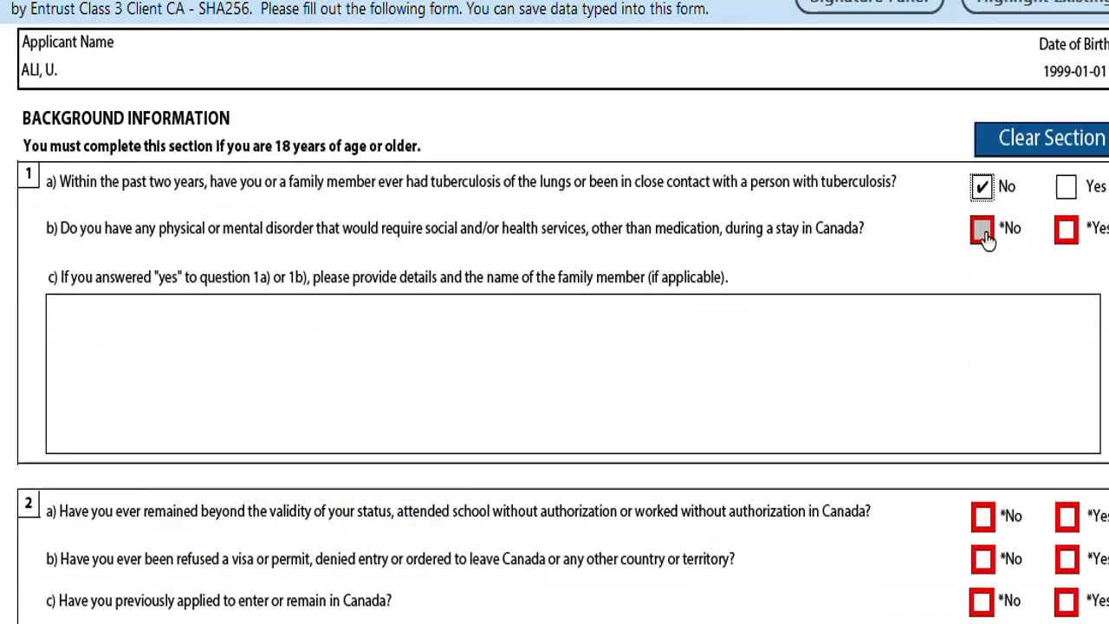
left_click(983, 232)
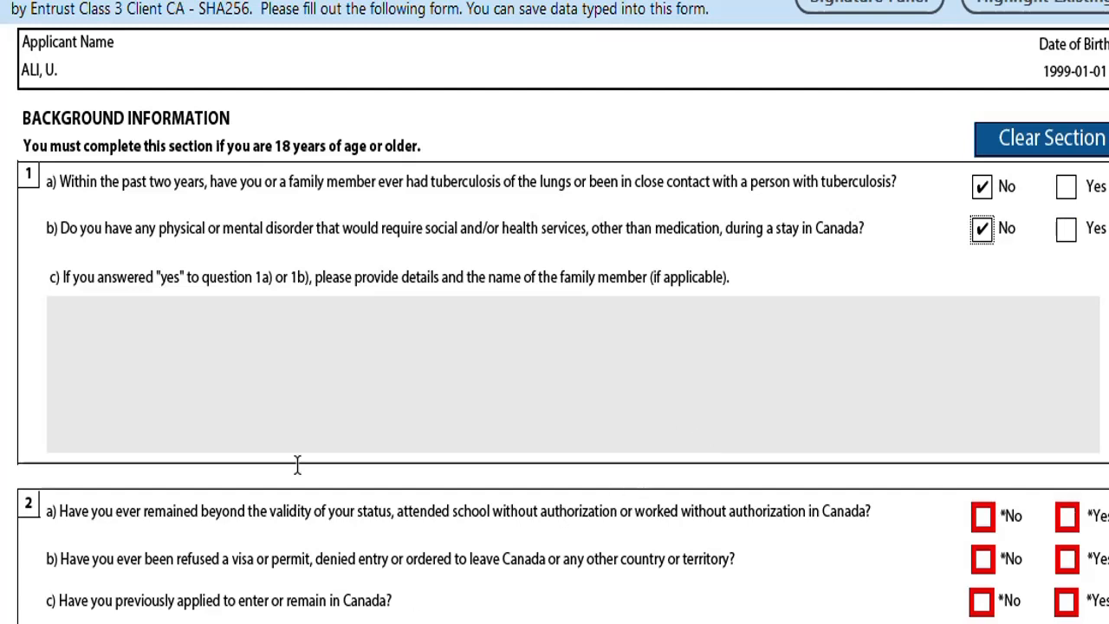
left_click_drag(180, 277, 136, 291)
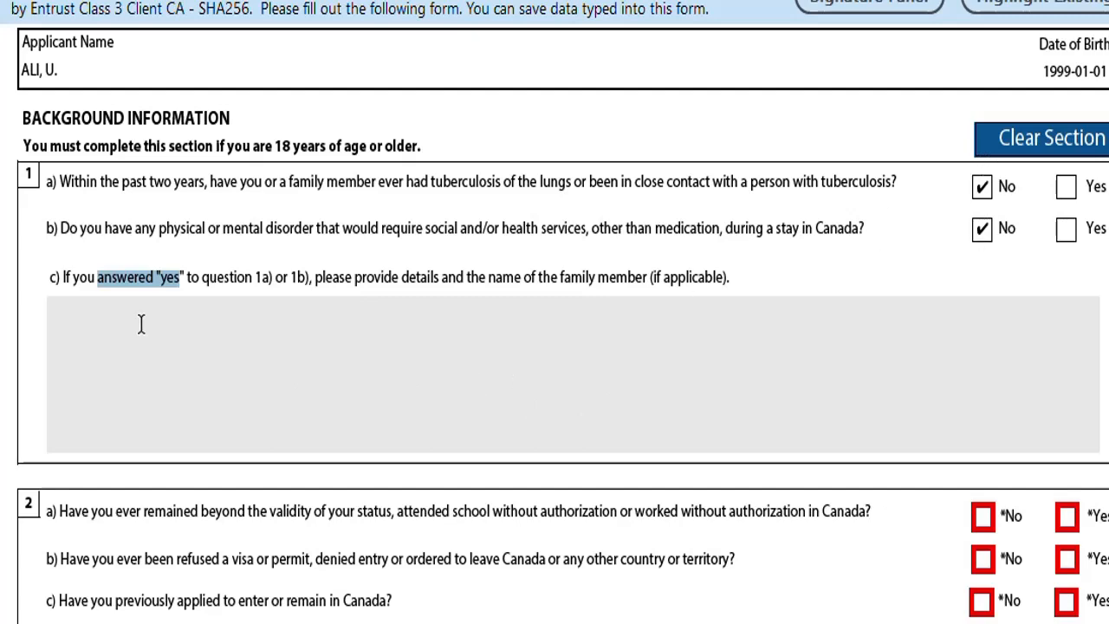
scroll(142, 350, "down", 5)
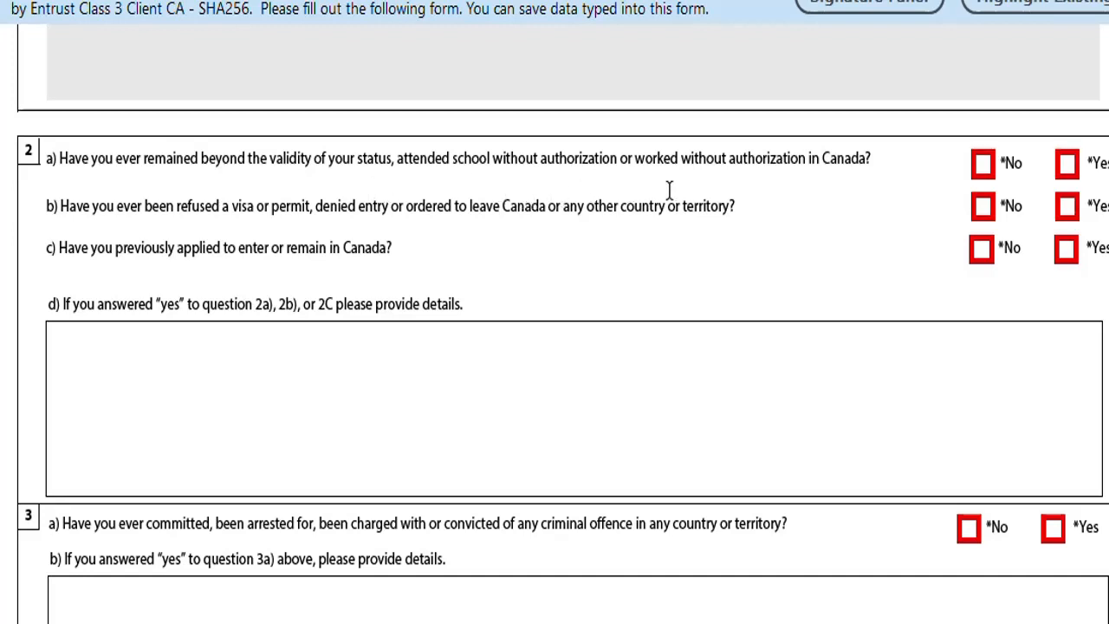
Answer No to questions 2a, 2b (visa refusal) and 2c (previous application).
left_click(980, 164)
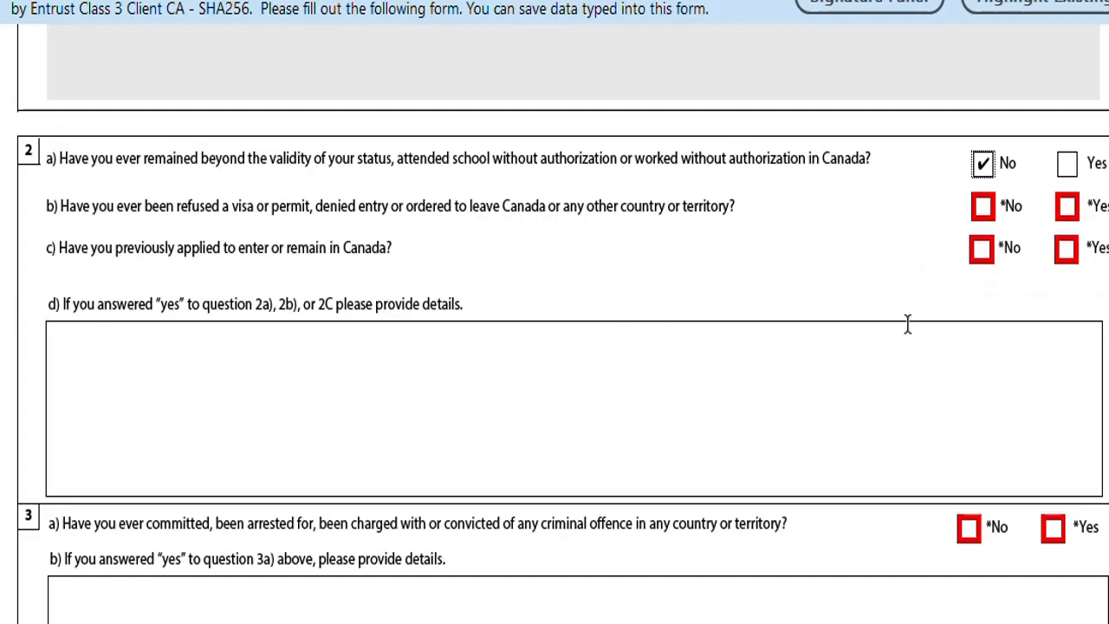
left_click(982, 207)
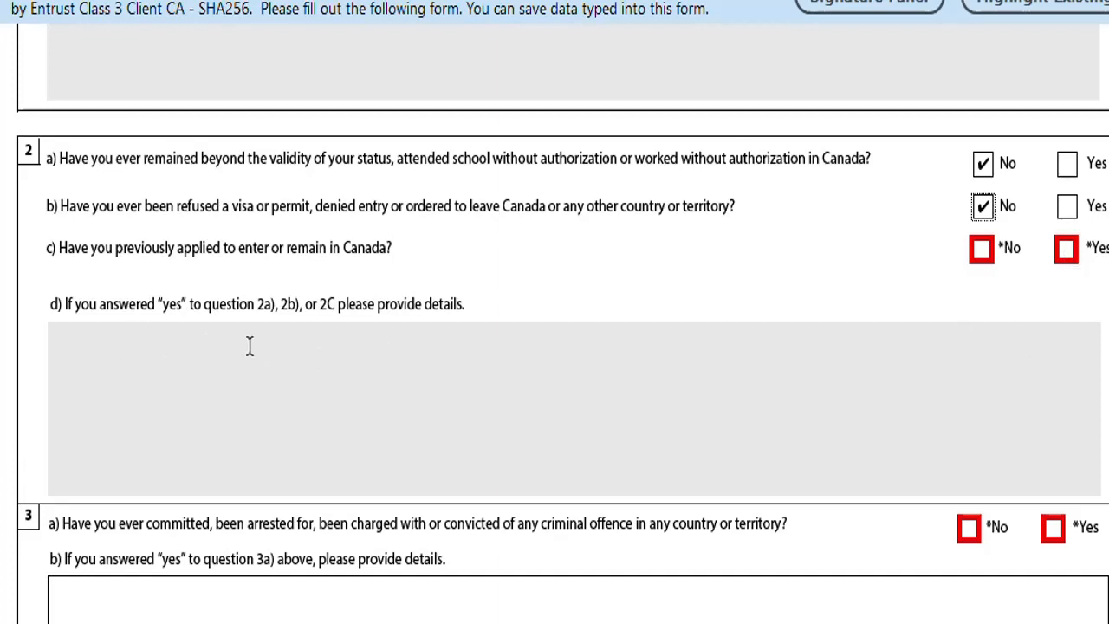
left_click(980, 256)
scroll(366, 441, "down", 5)
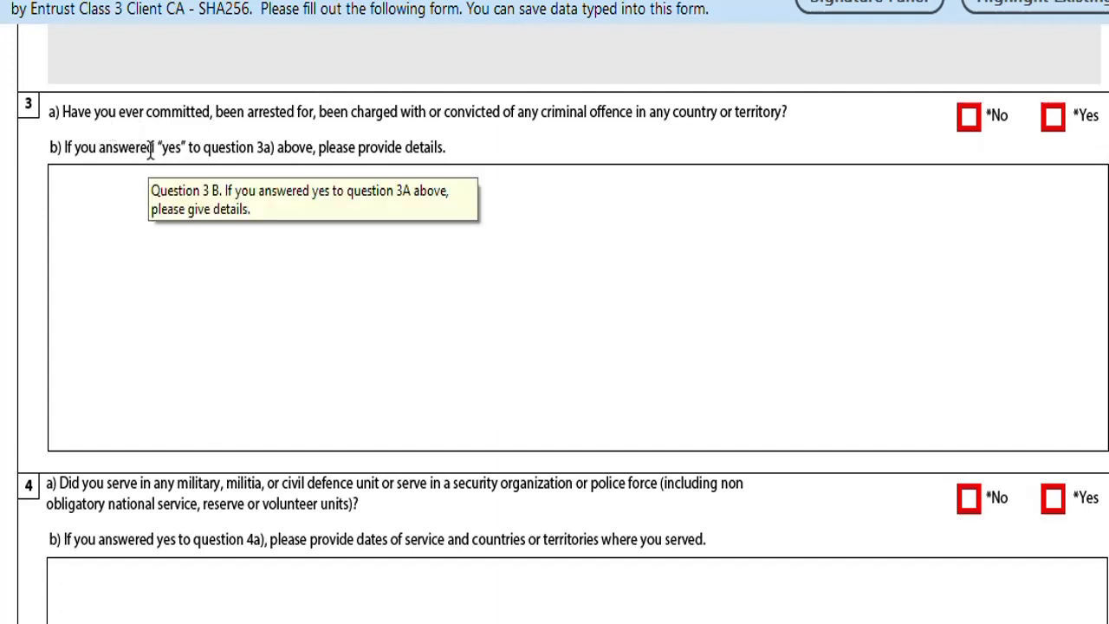
Answer No to criminal offence question 3a and military or police service question 4a.
scroll(150, 149, "down", 1)
scroll(150, 149, "up", 1)
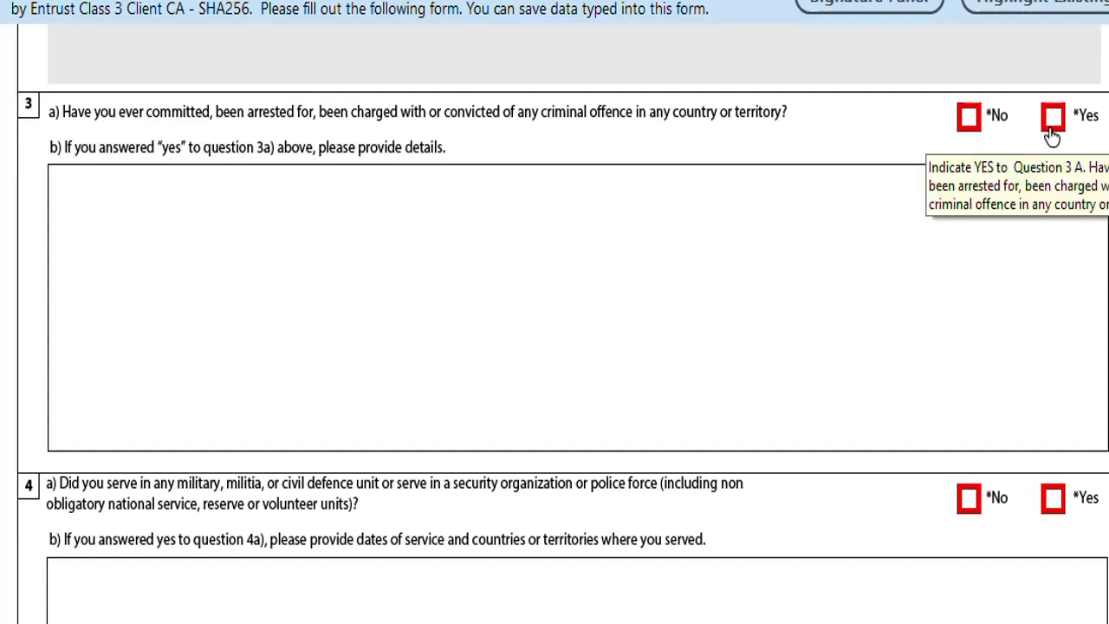
left_click(968, 128)
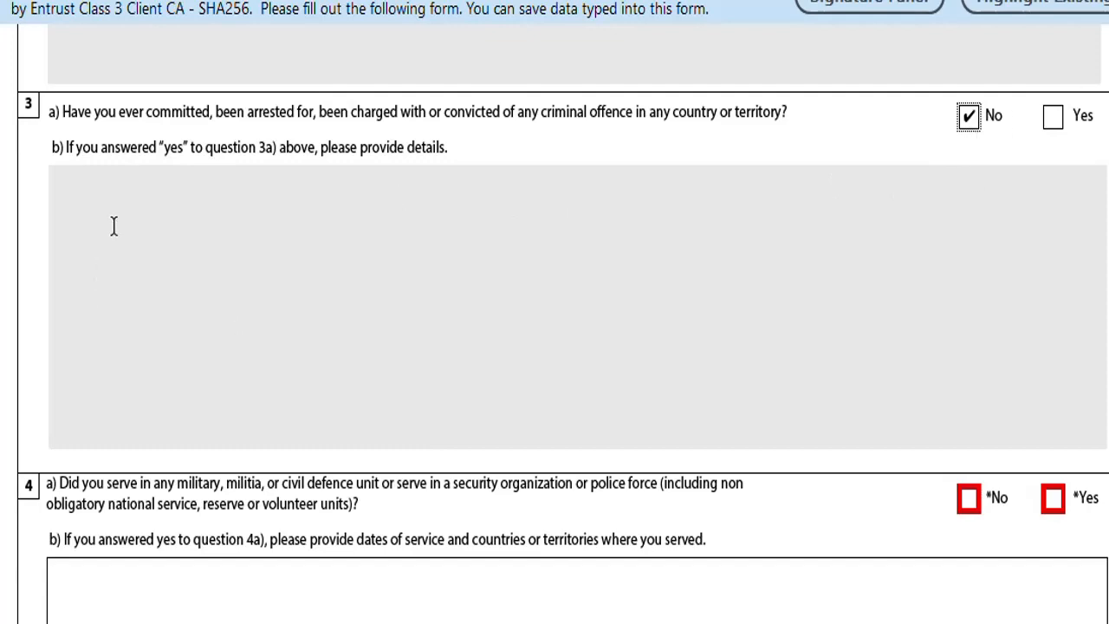
scroll(114, 225, "down", 4)
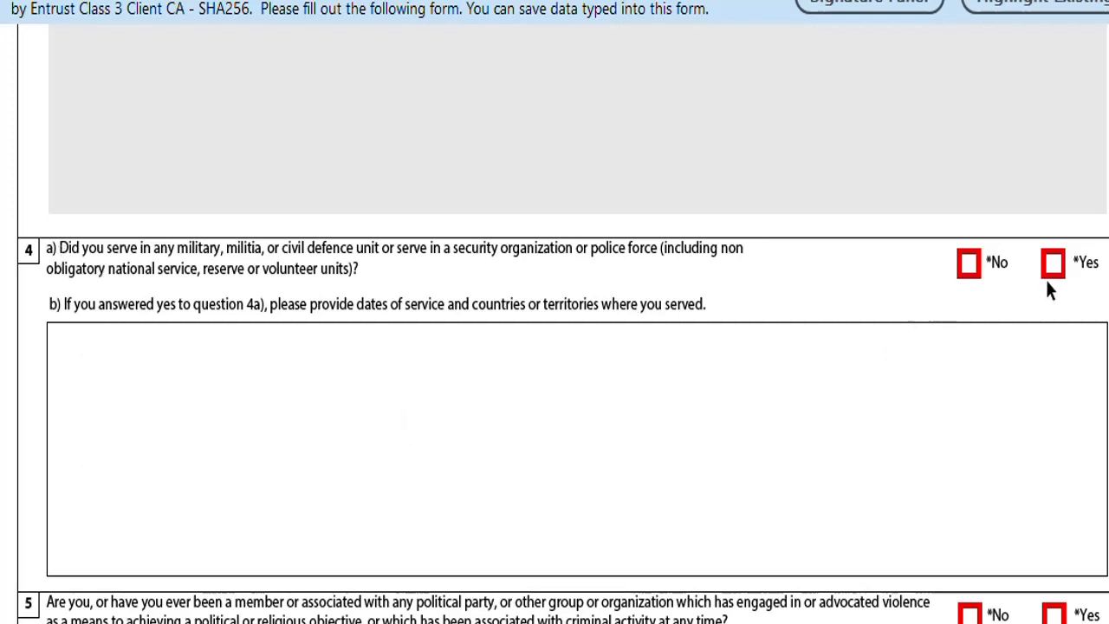
left_click(968, 267)
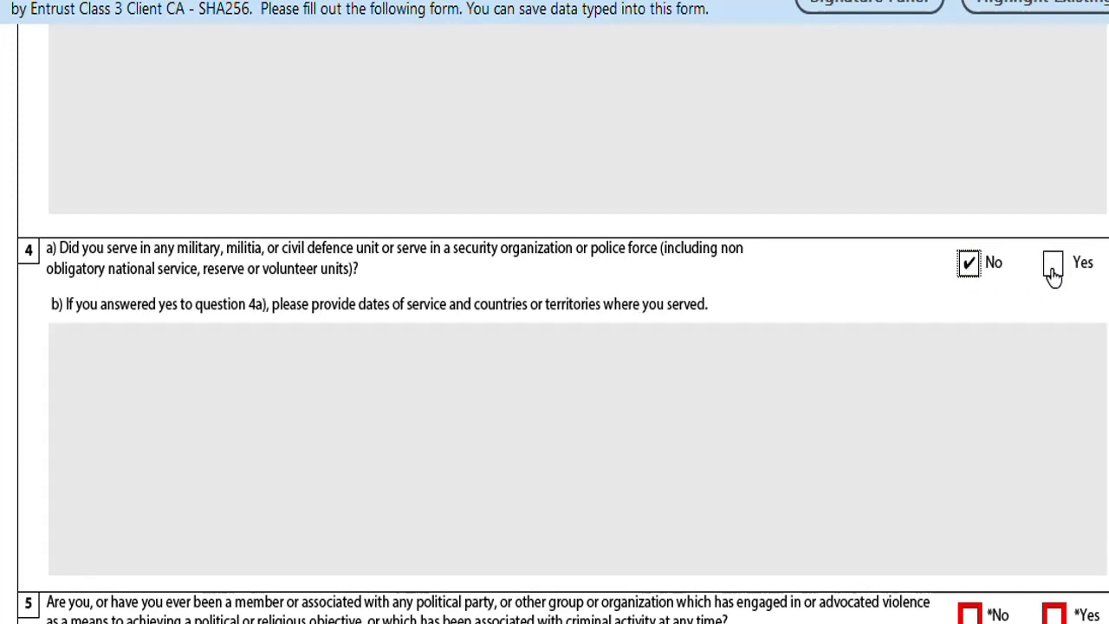
scroll(585, 394, "down", 3)
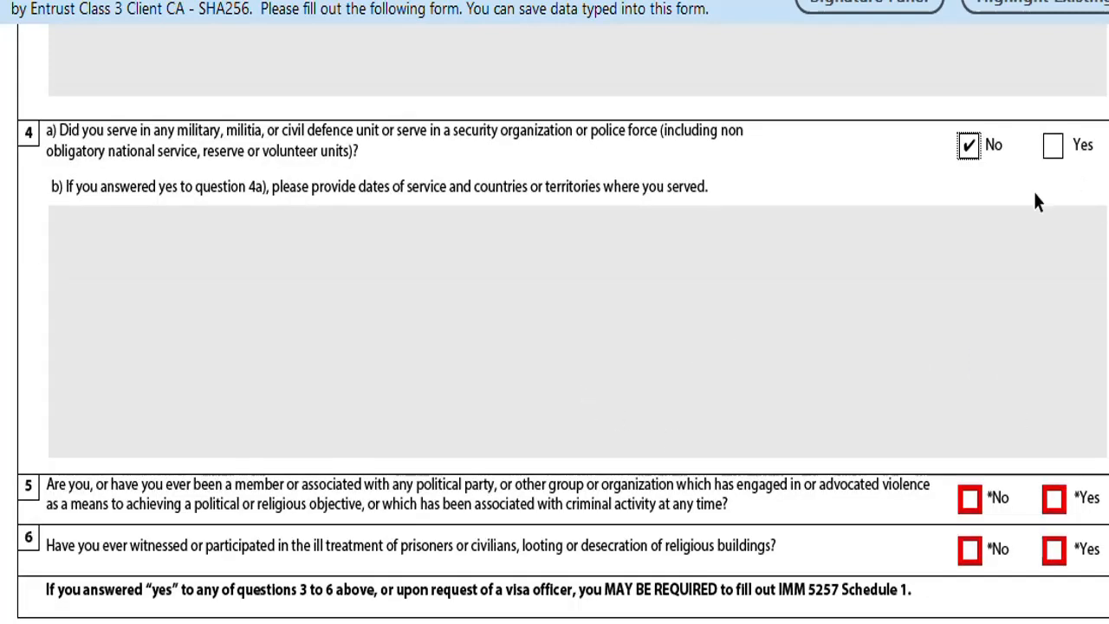
scroll(1032, 189, "down", 3)
scroll(102, 374, "down", 3)
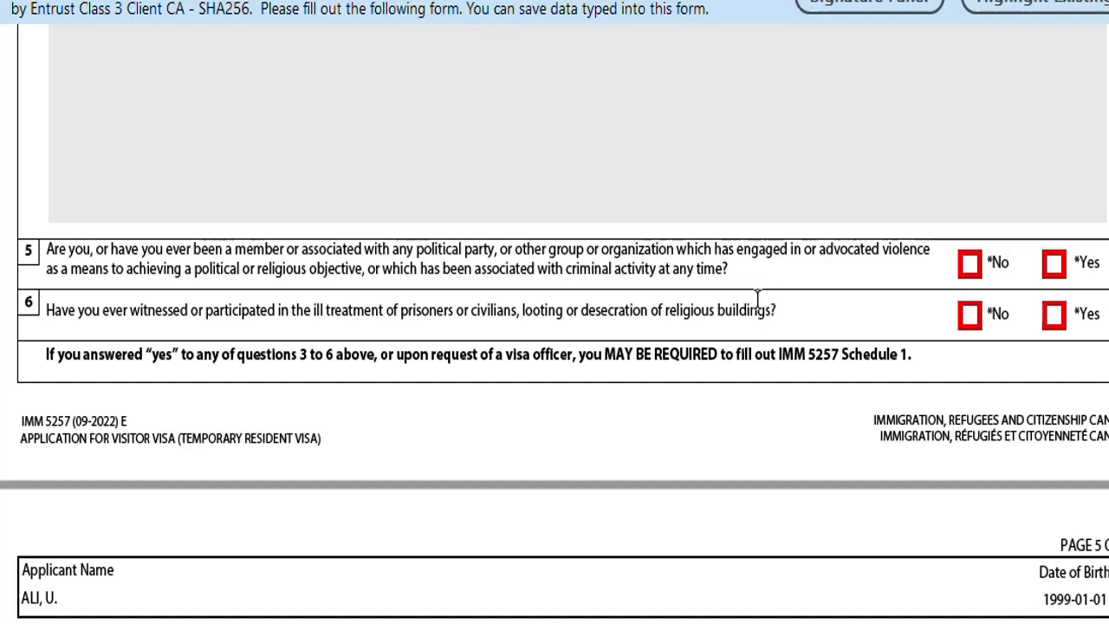
Answer No to question 5 on violent groups and question 6 on prisoner ill-treatment.
left_click(971, 266)
scroll(247, 317, "down", 1)
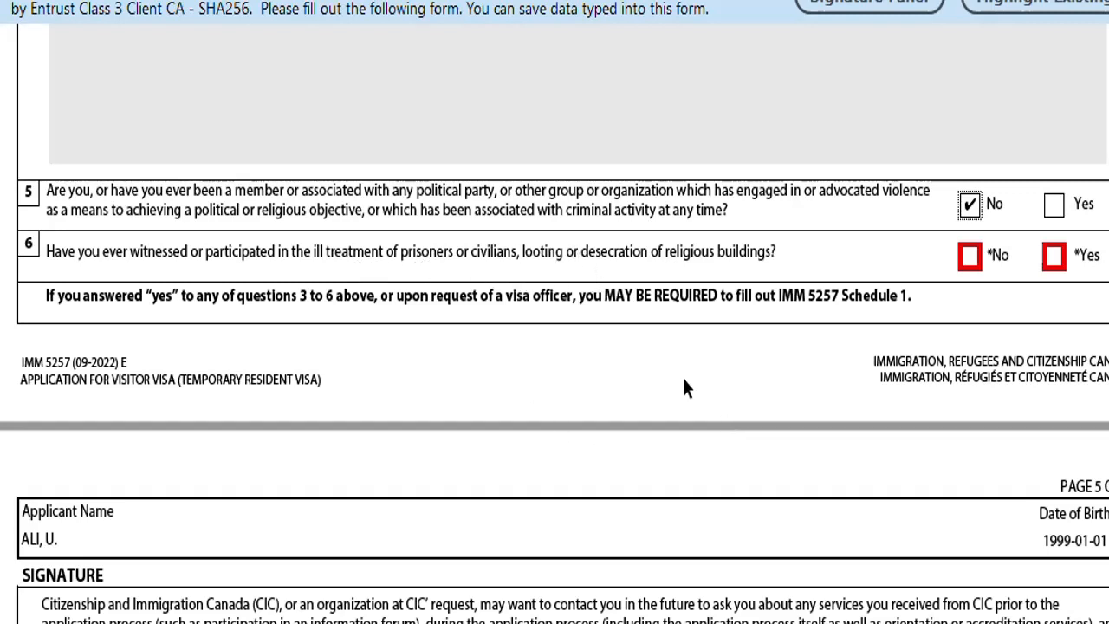
left_click(969, 256)
scroll(715, 323, "down", 2)
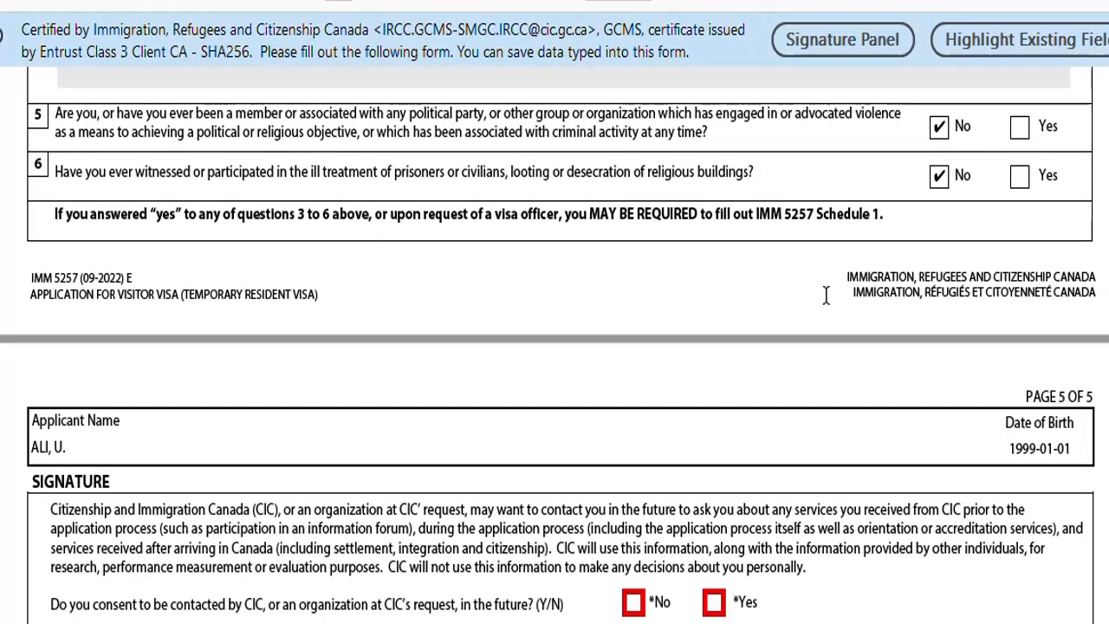
Mark Yes to consent to being contacted by CIC in future.
scroll(866, 273, "down", 1)
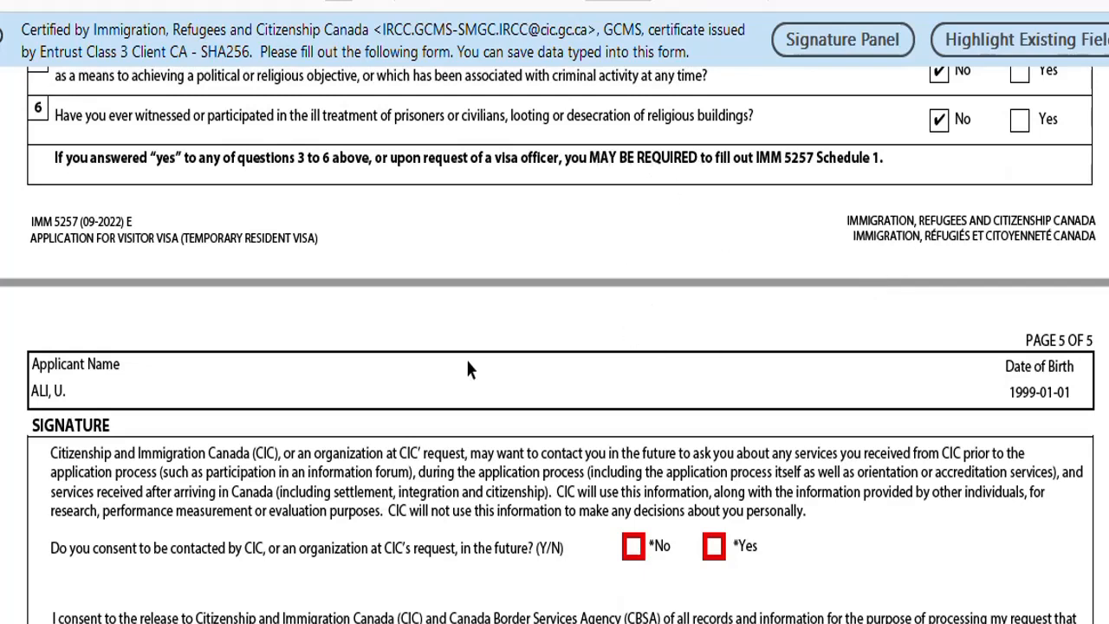
scroll(466, 368, "down", 3)
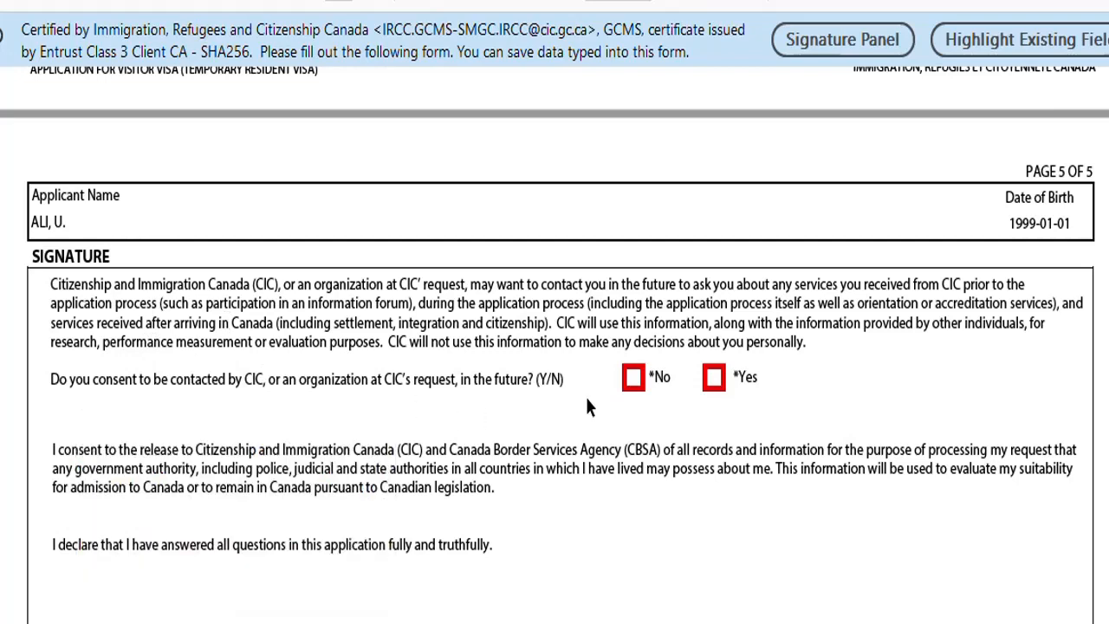
left_click(714, 379)
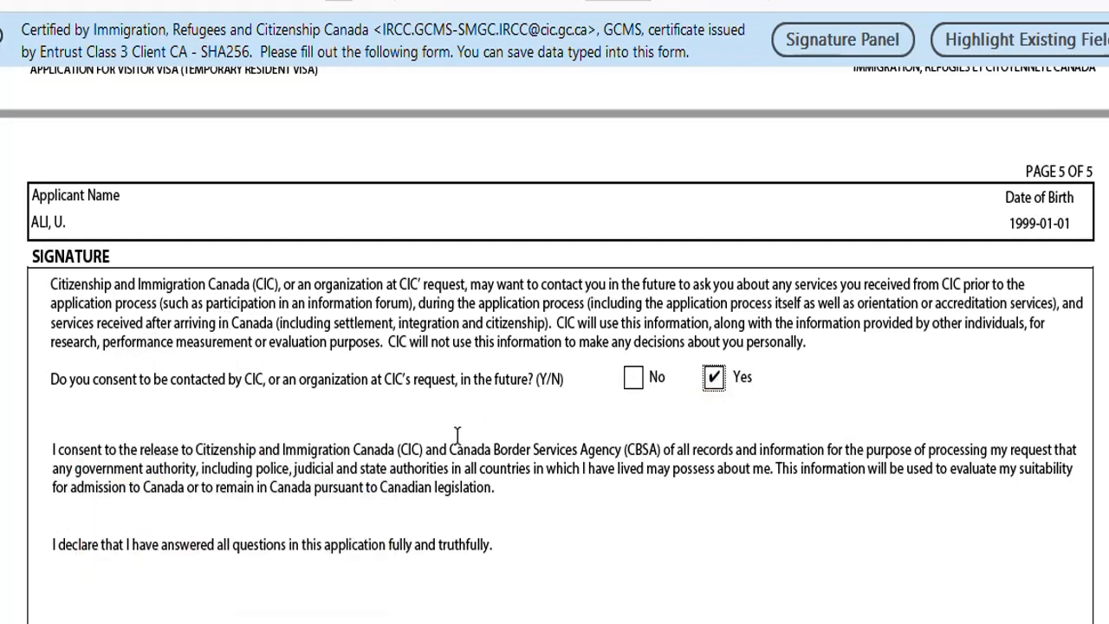
scroll(457, 433, "down", 3)
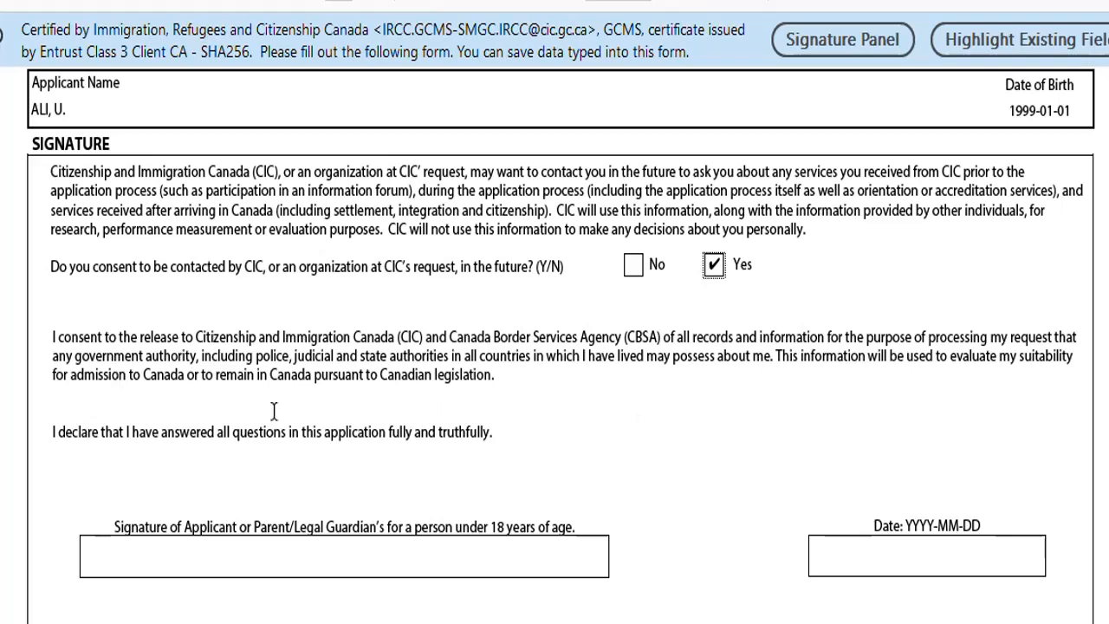
scroll(257, 444, "down", 3)
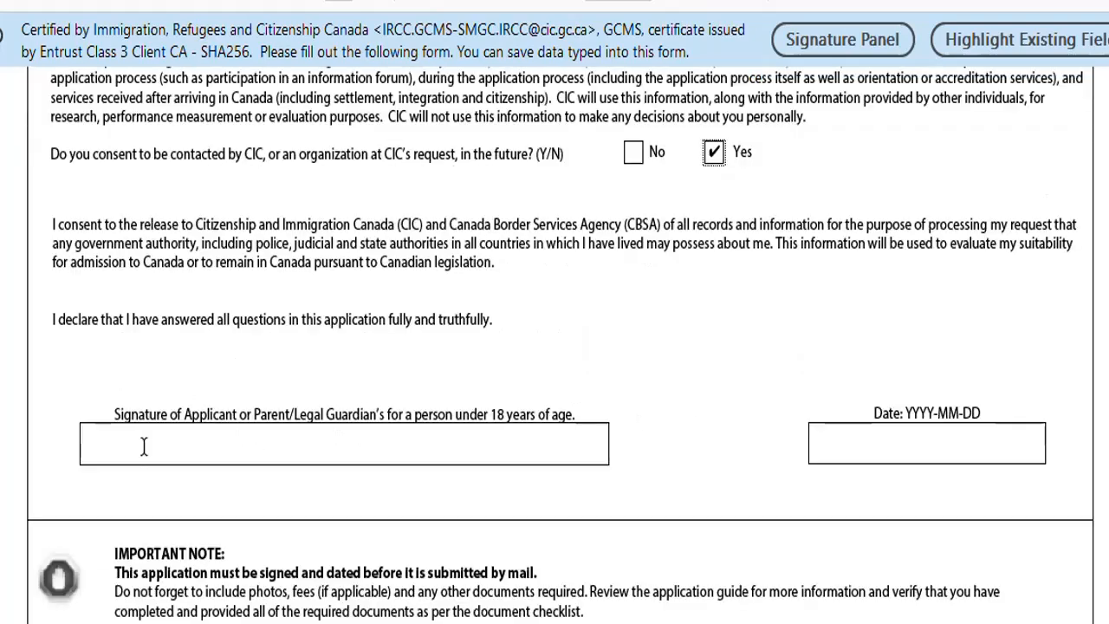
Set the declaration's signature date to 2023-07-24 using the calendar picker.
left_click(144, 448)
left_click(931, 438)
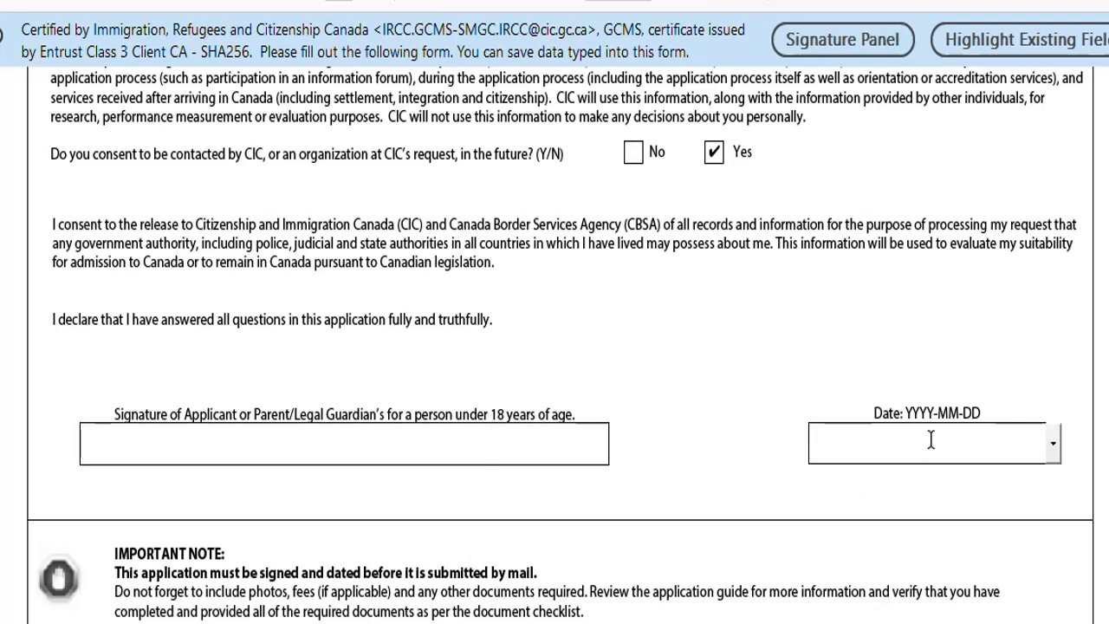
left_click(1050, 444)
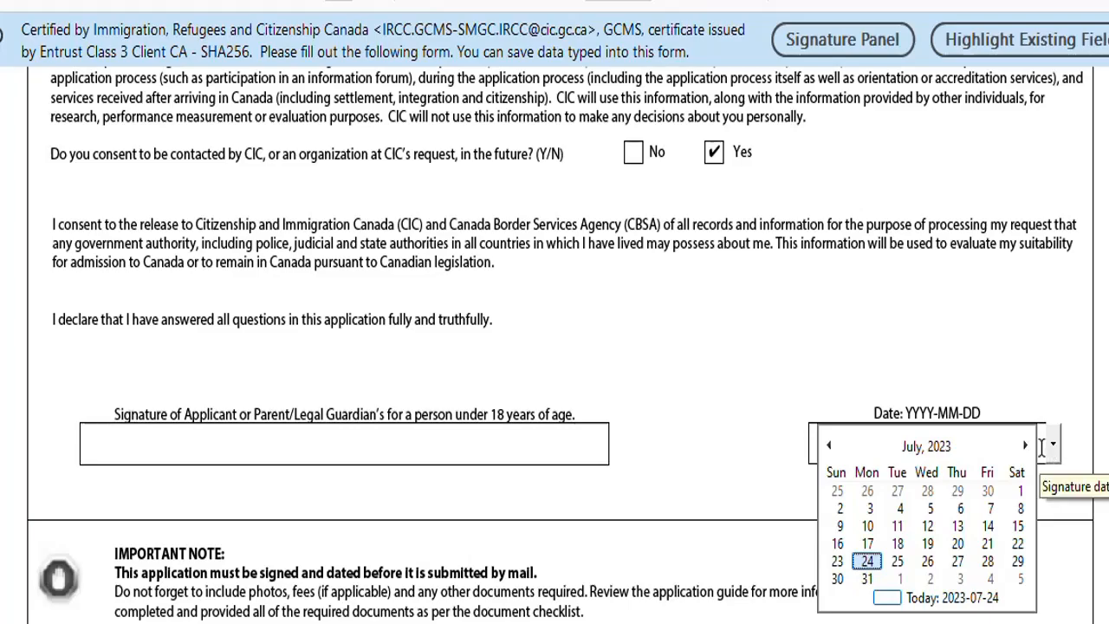
left_click(867, 561)
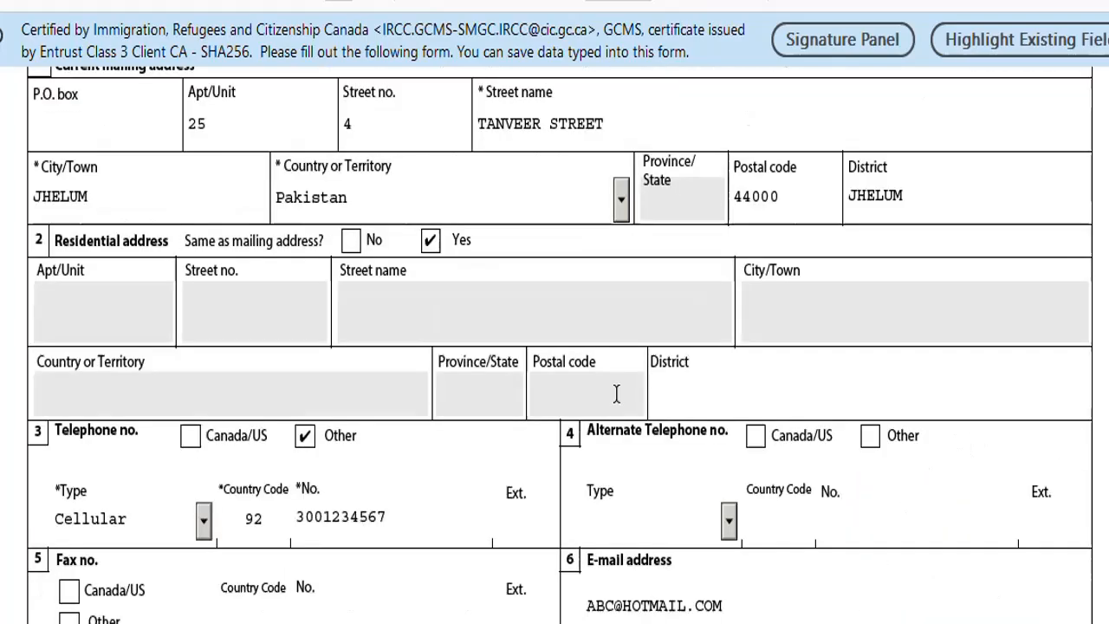
scroll(615, 394, "up", 20)
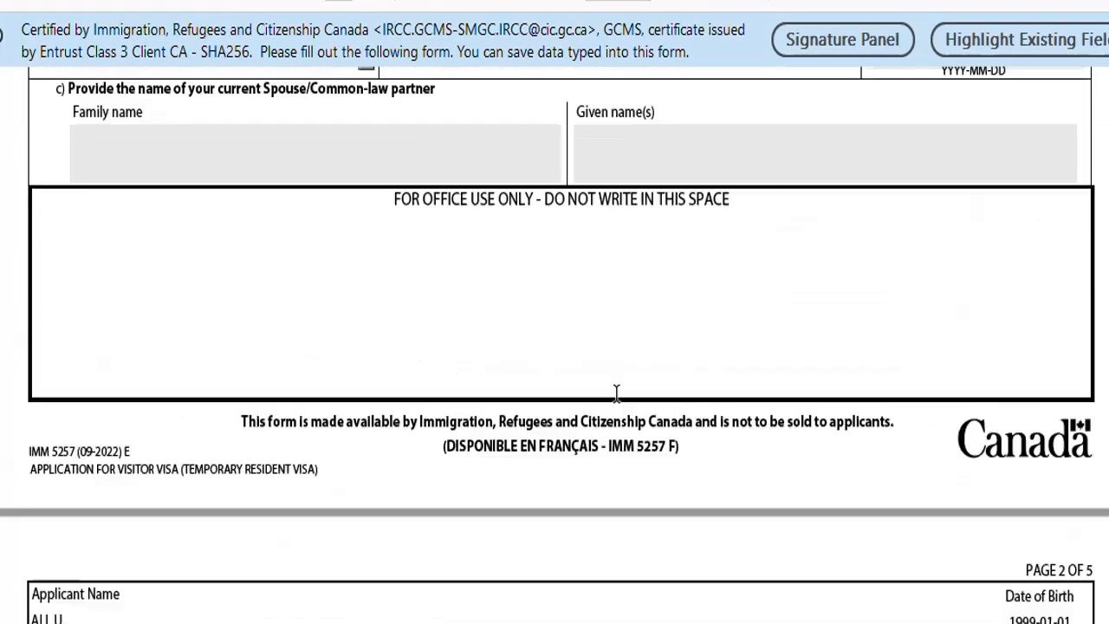
Validate the application, dismiss the success message, and return to page 1.
scroll(615, 396, "down", 20)
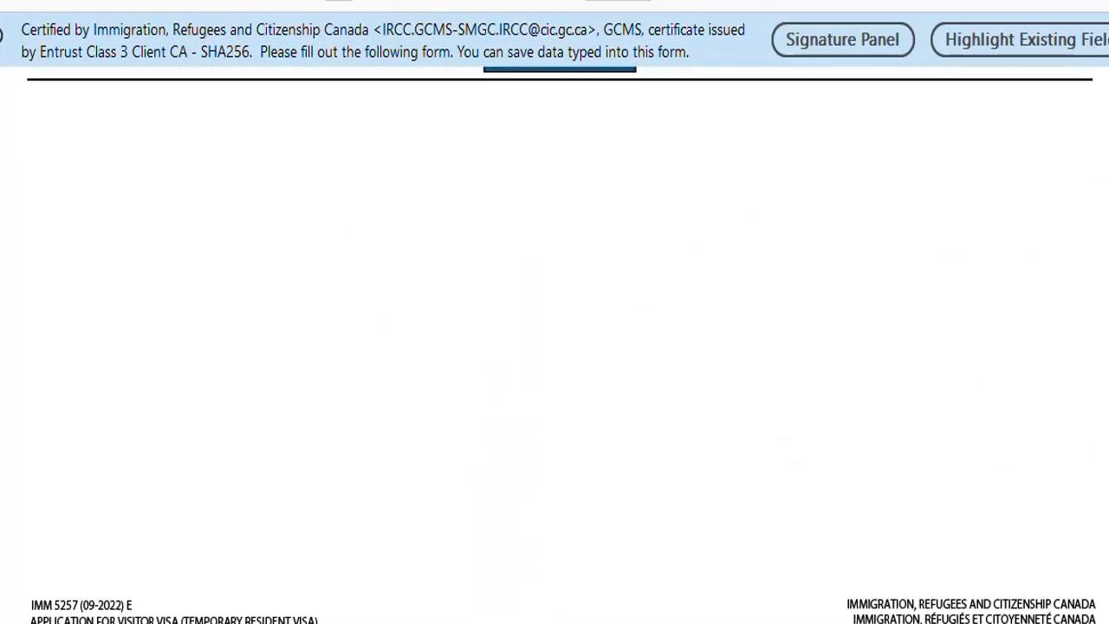
scroll(961, 455, "up", 3)
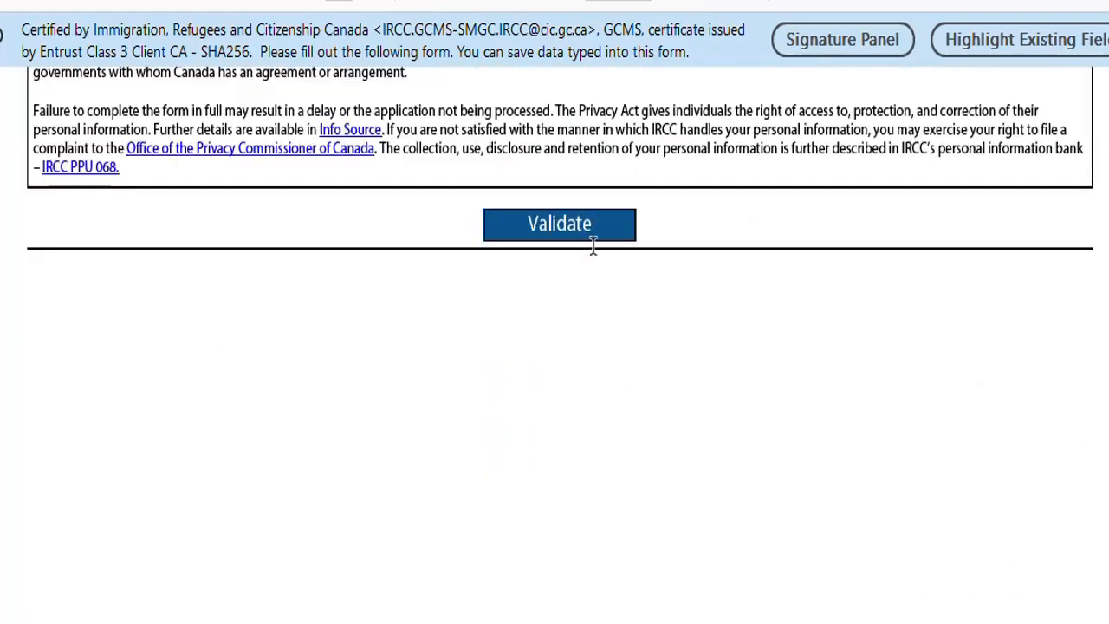
left_click(594, 236)
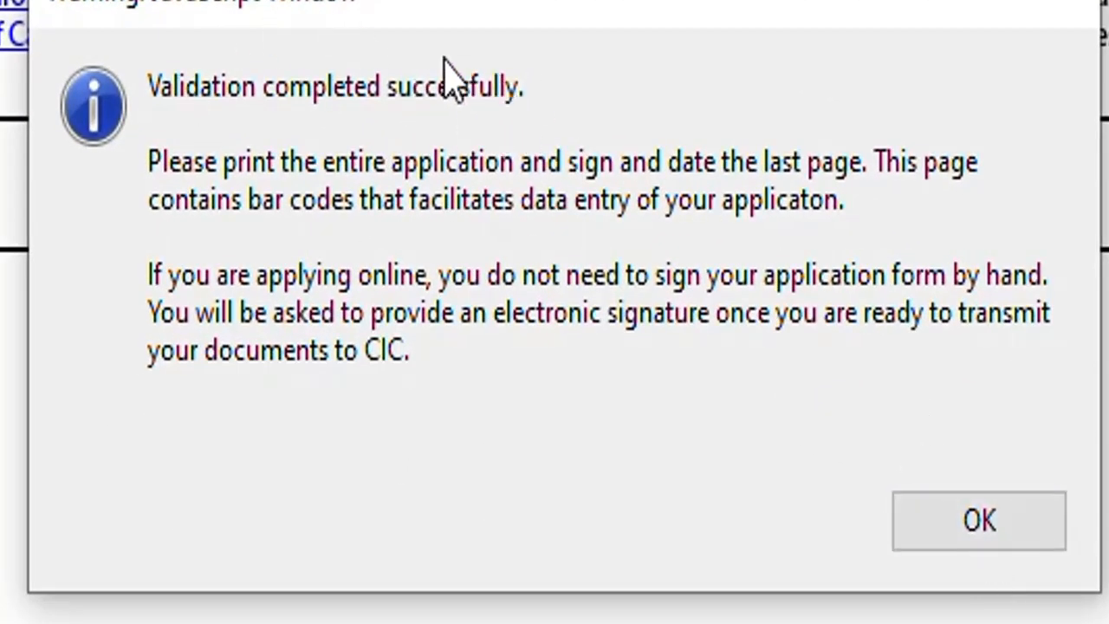
left_click(1029, 521)
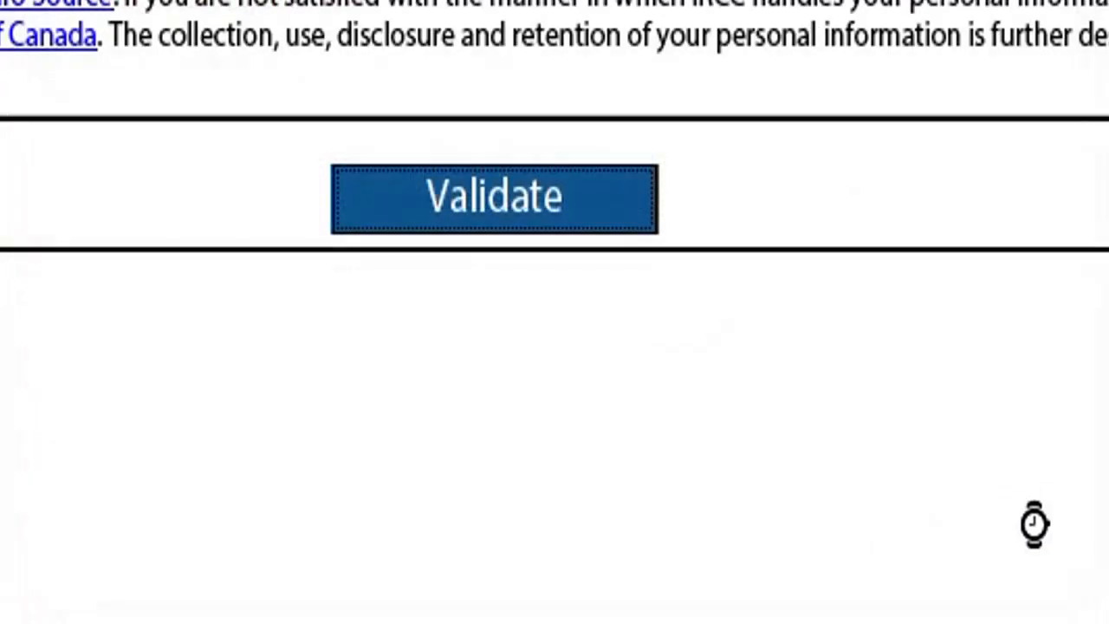
left_click_drag(1105, 493, 1106, 108)
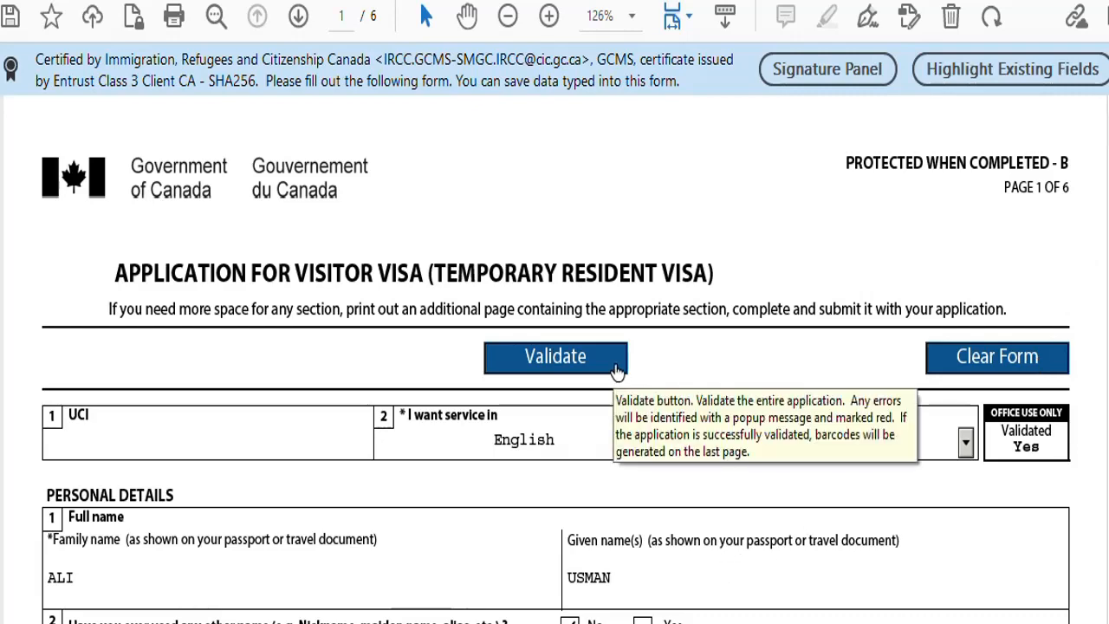
scroll(646, 430, "down", 1)
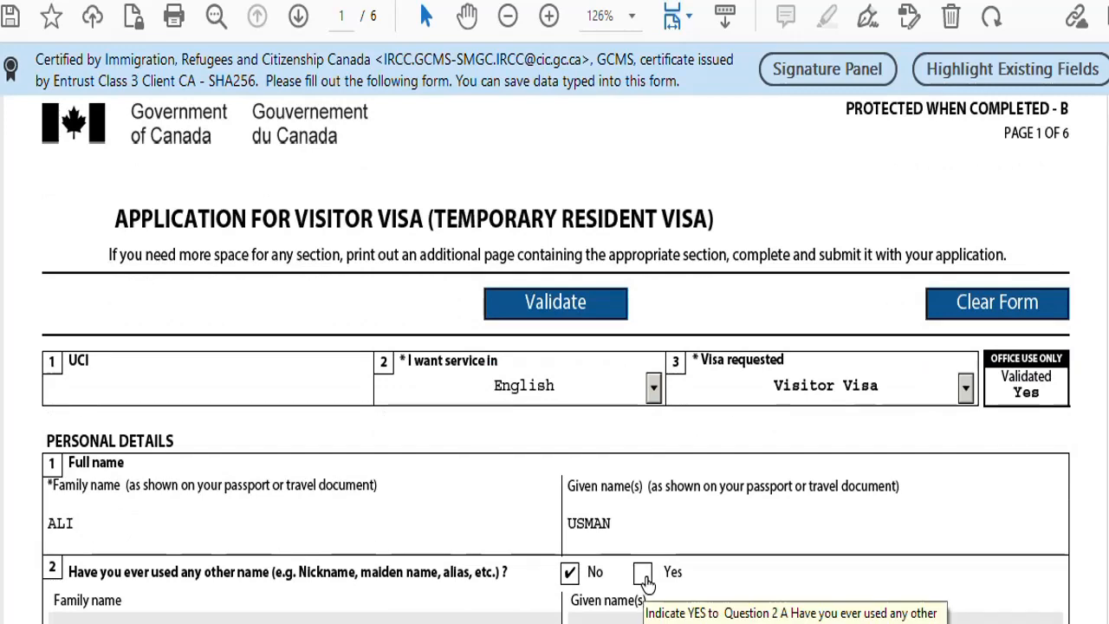